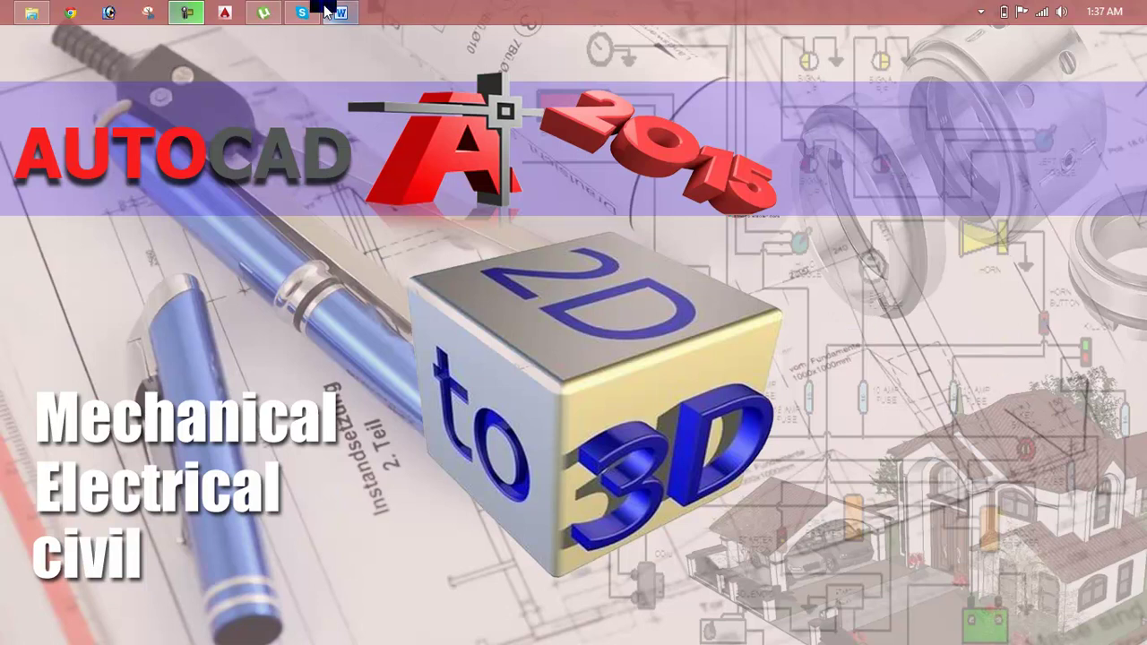
Step: Hide the Lesson 45 Word outline and launch AutoCAD 2015 from the desktop
{"action": "left_click", "coordinate": [353, 68]}
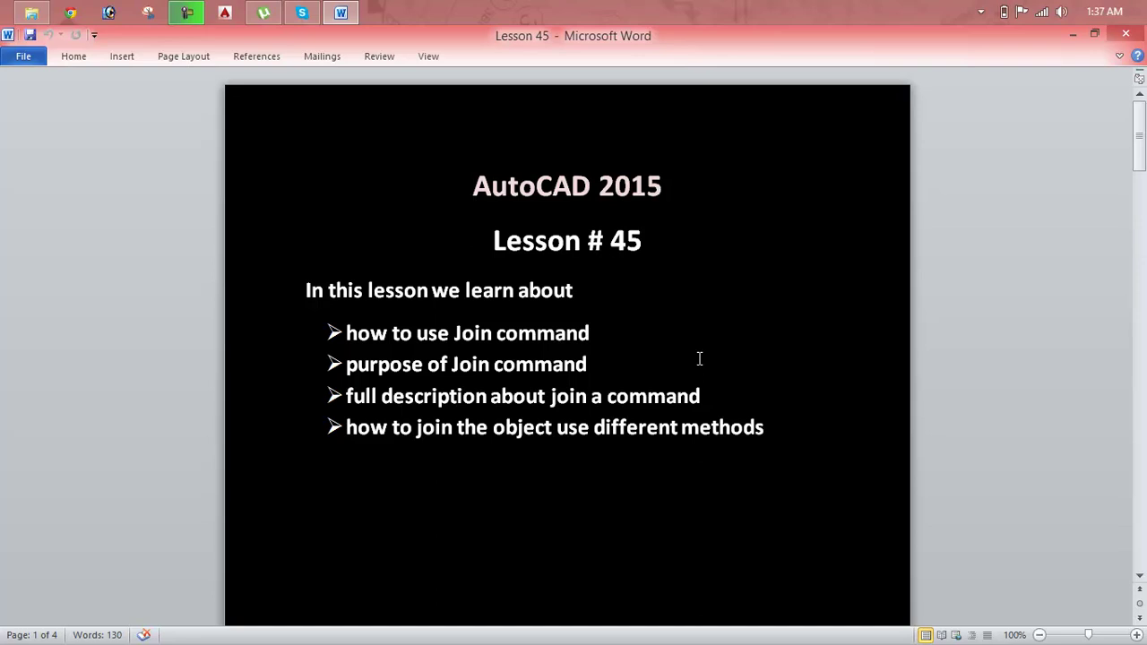
{"action": "left_click", "coordinate": [1073, 33]}
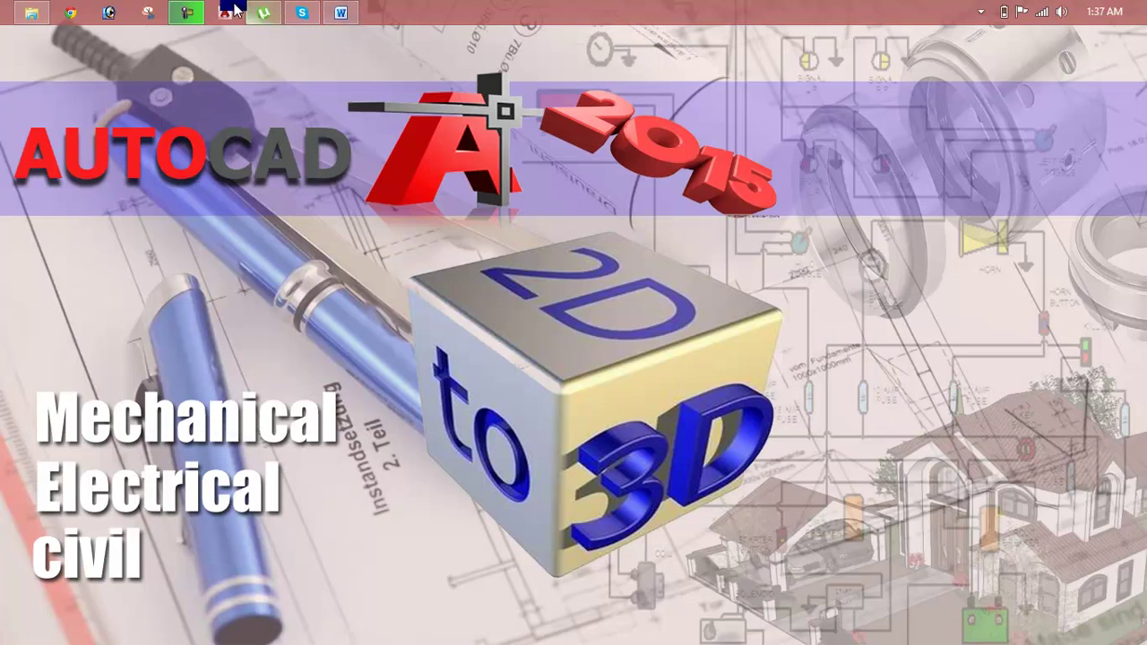
{"action": "left_click_drag", "start_coordinate": [235, 10], "coordinate": [677, 179]}
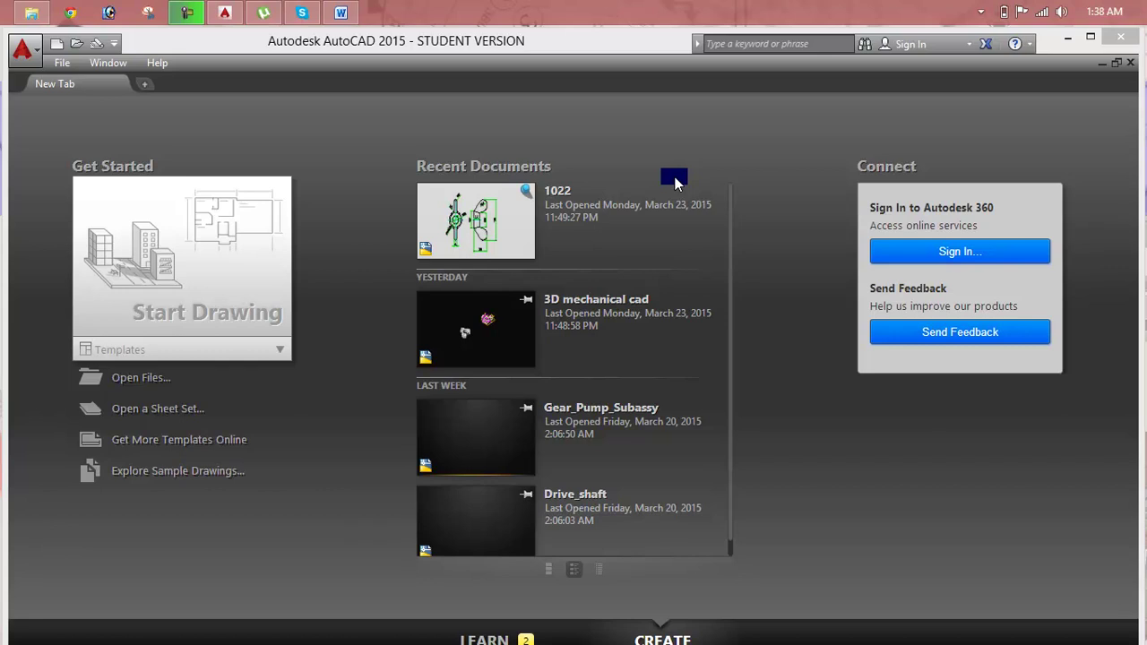
Step: Dismiss missing-file errors for Gear_Pump_Subassy and Drive_shaft, then open the 1022 drawing
{"action": "left_click", "coordinate": [470, 434]}
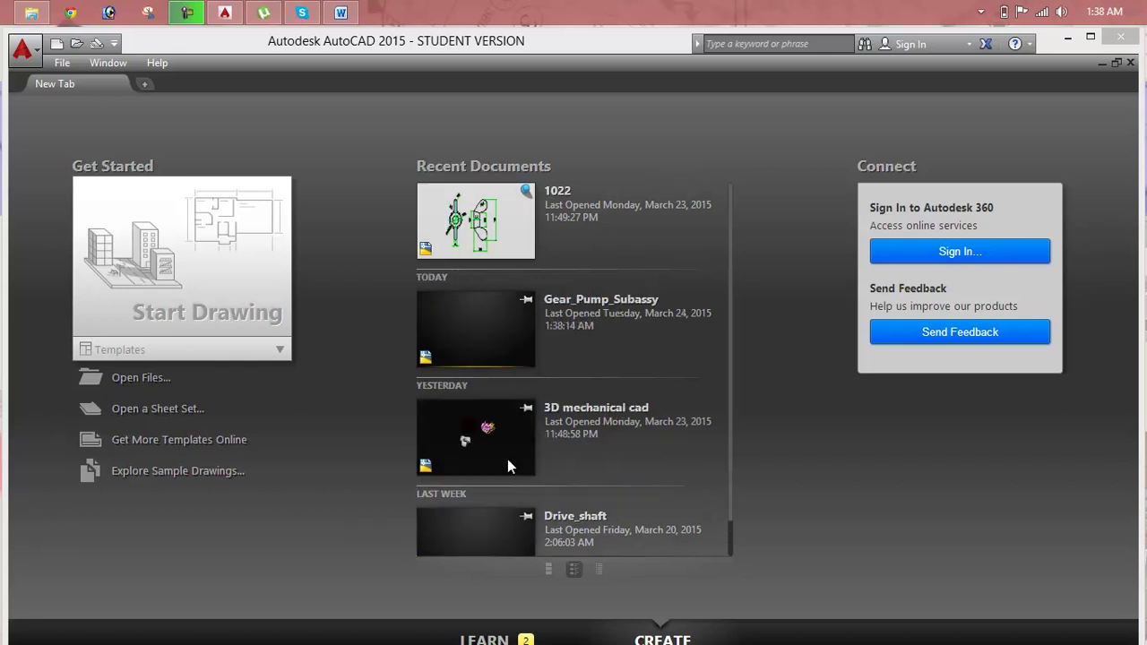
{"action": "left_click", "coordinate": [634, 395]}
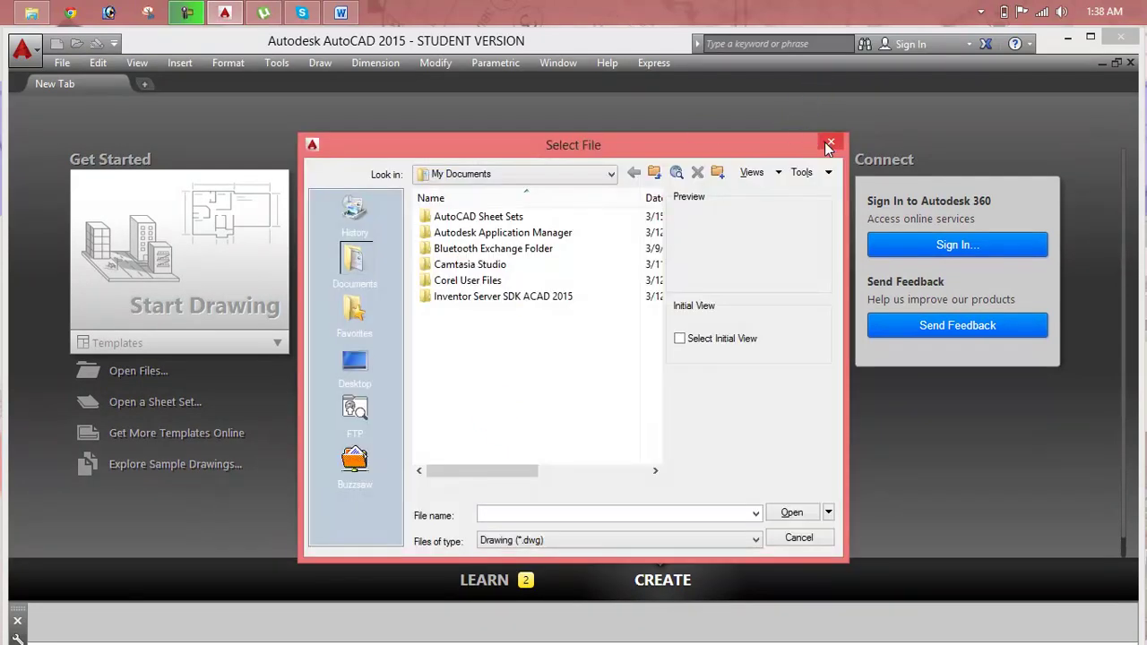
{"action": "left_click", "coordinate": [831, 140]}
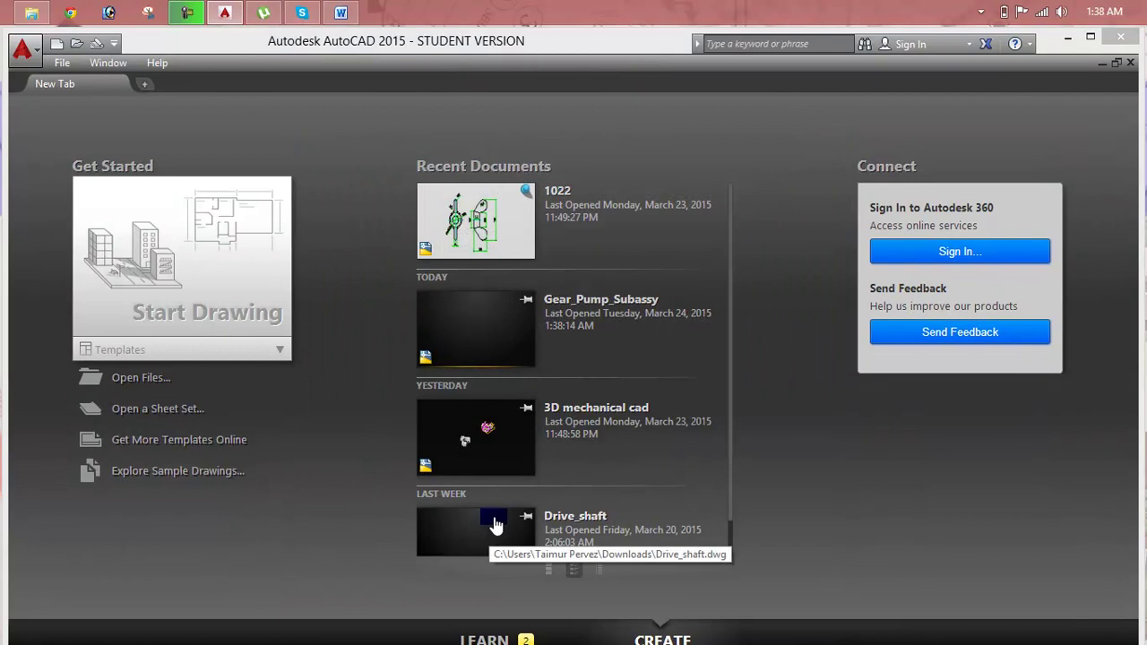
{"action": "left_click", "coordinate": [491, 535]}
{"action": "left_click", "coordinate": [615, 391]}
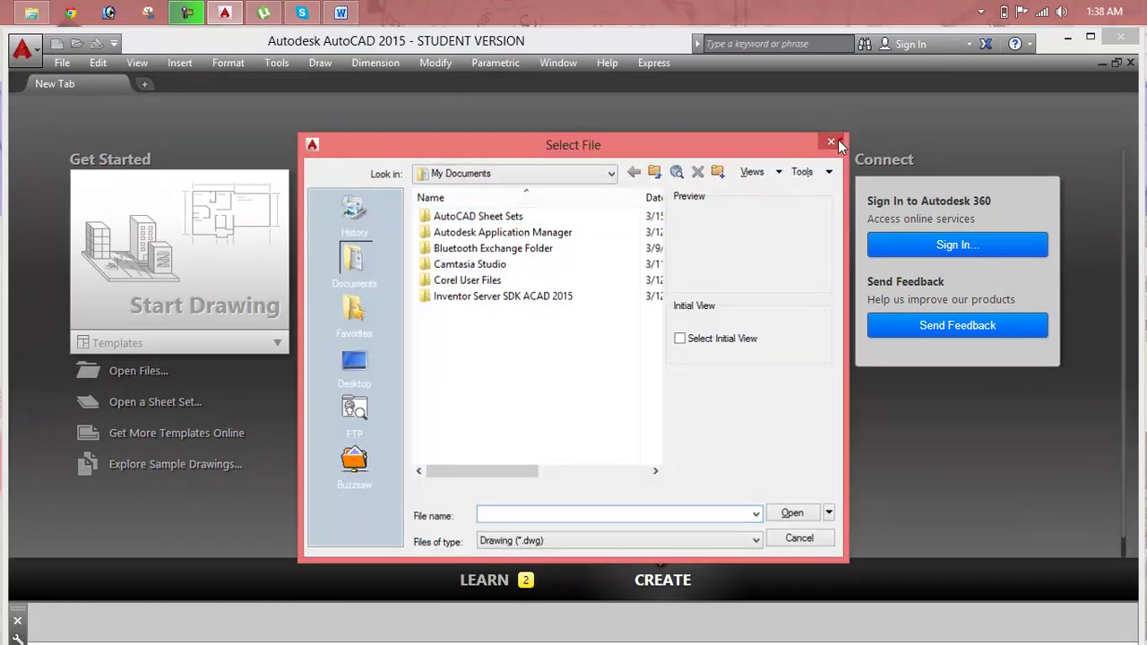
{"action": "left_click", "coordinate": [842, 146]}
{"action": "left_click", "coordinate": [493, 321]}
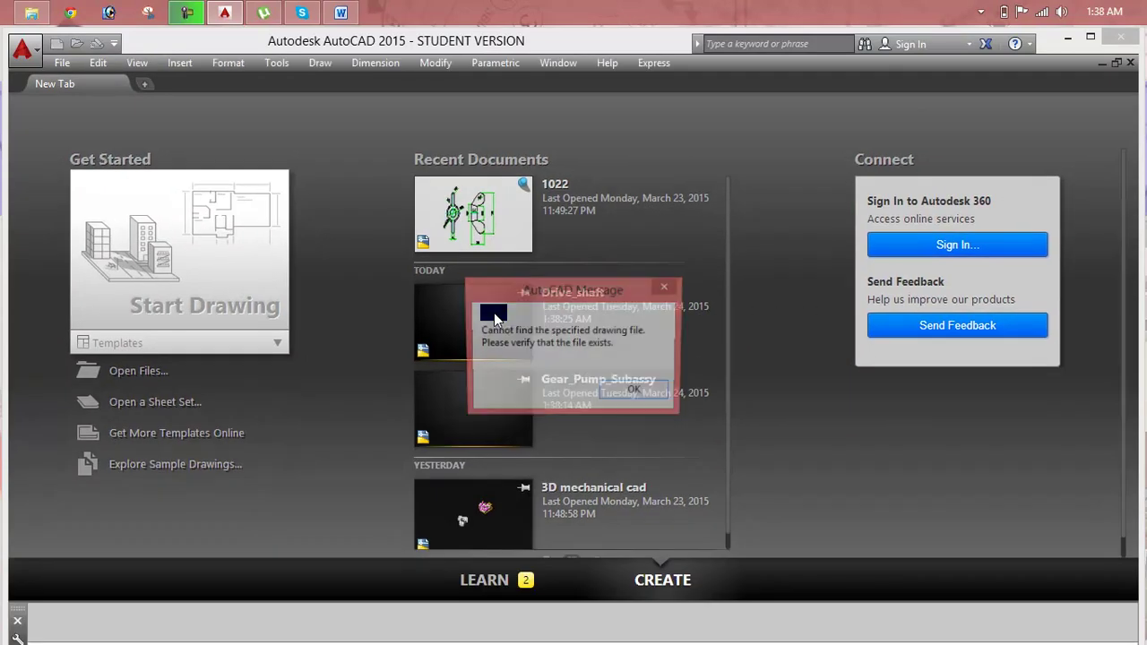
{"action": "left_click", "coordinate": [664, 288]}
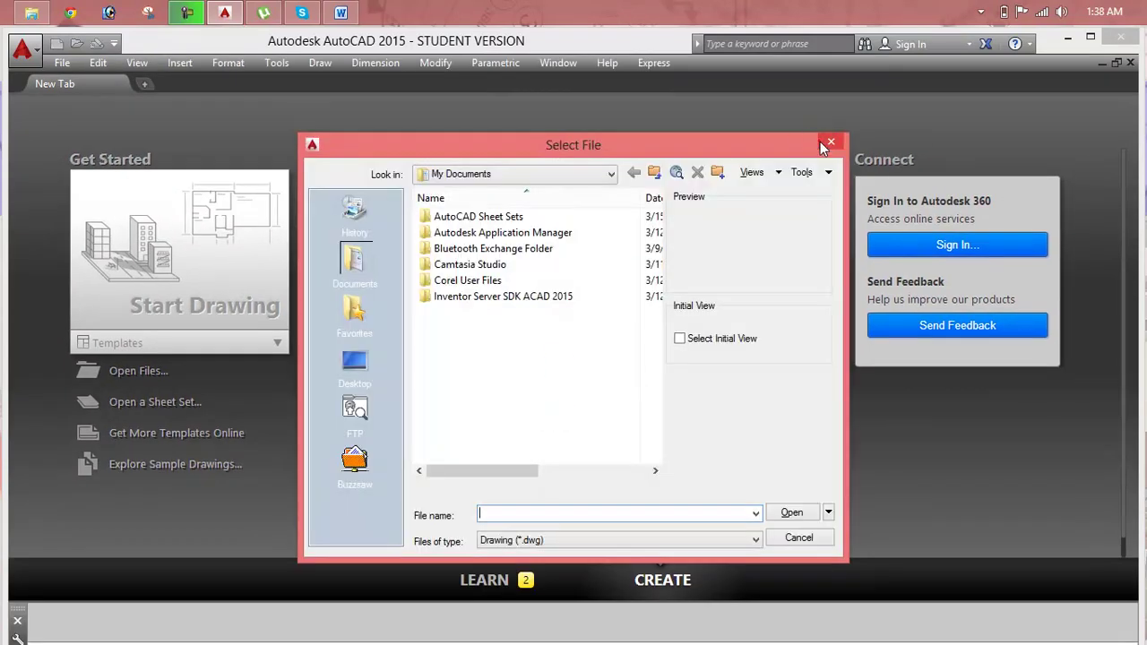
{"action": "left_click", "coordinate": [823, 136]}
{"action": "left_click", "coordinate": [505, 240]}
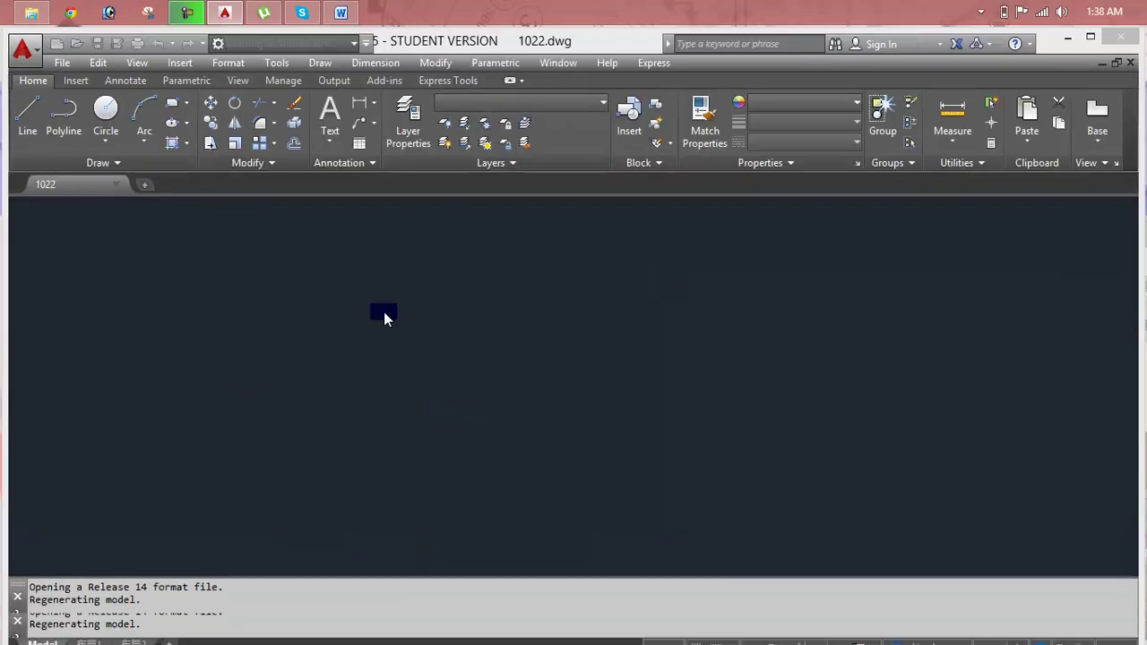
Step: Close 1022.dwg without saving its changes and return to the start page
{"action": "scroll", "coordinate": [281, 360], "scroll_direction": "up", "scroll_amount": 2}
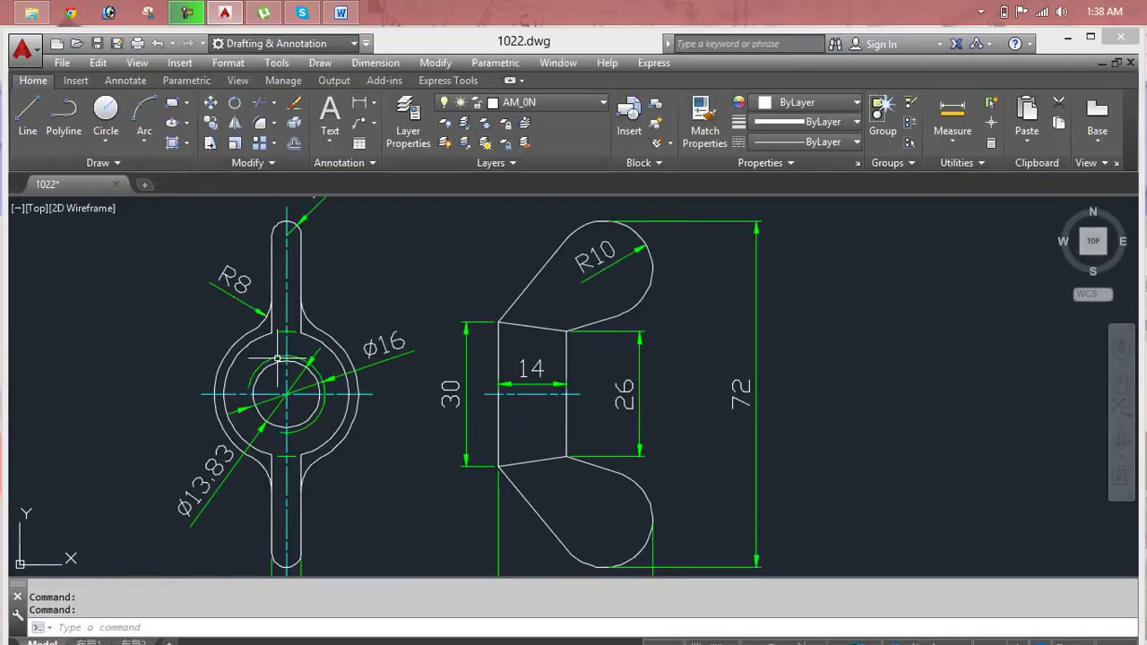
{"action": "scroll", "coordinate": [538, 345], "scroll_direction": "down", "scroll_amount": 2}
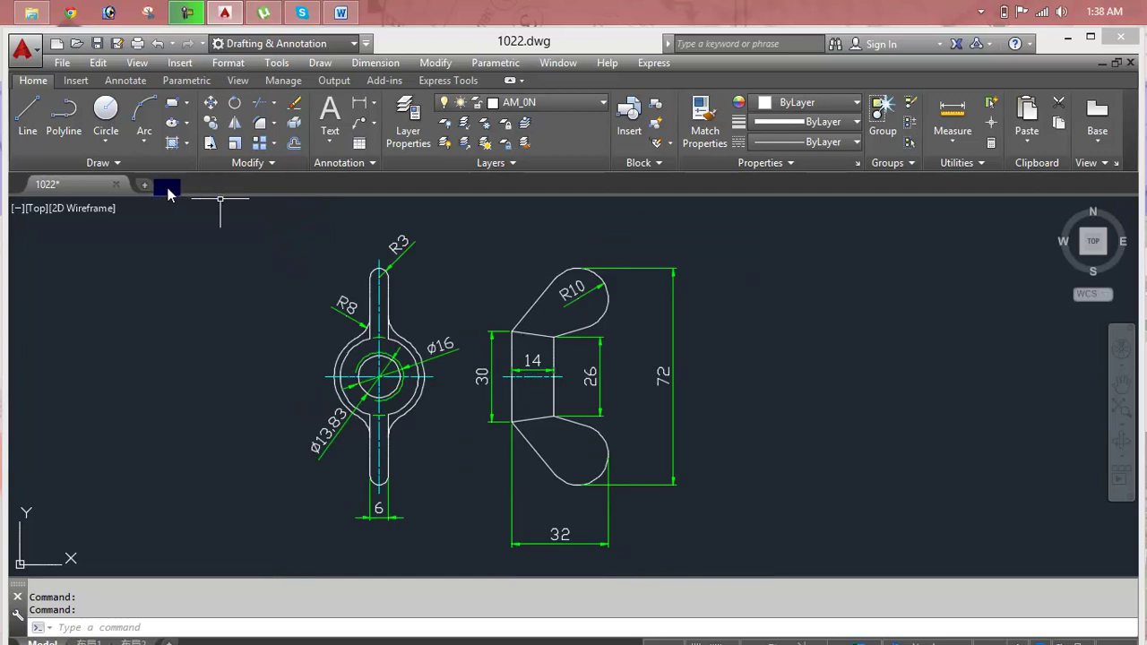
{"action": "left_click", "coordinate": [116, 183]}
{"action": "left_click", "coordinate": [630, 398]}
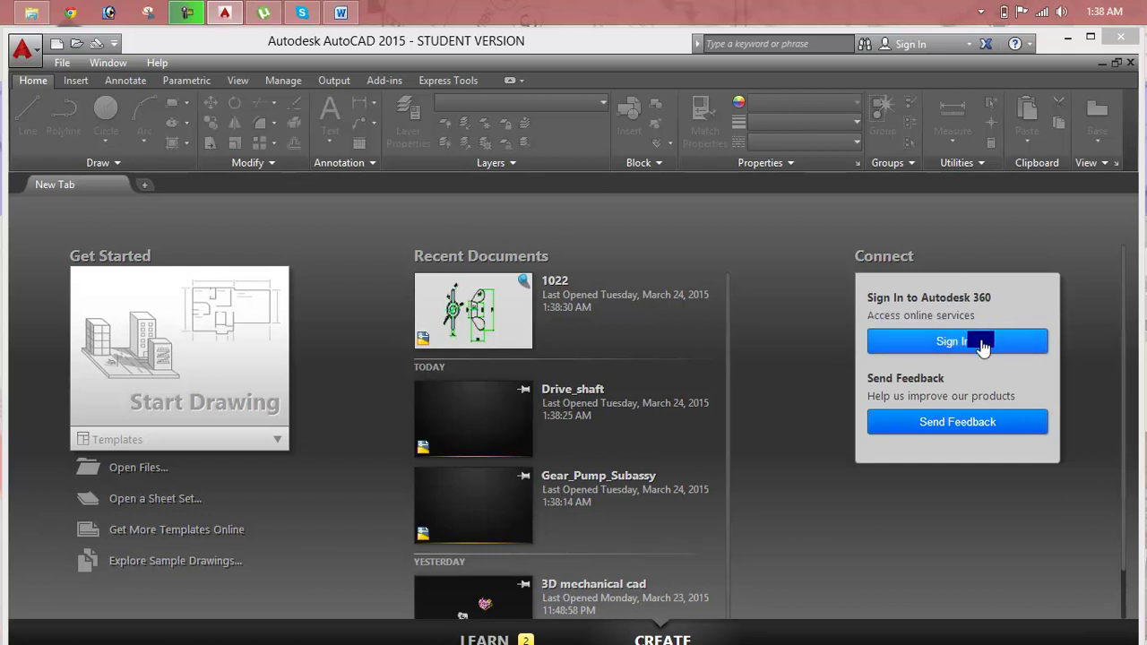
{"action": "scroll", "coordinate": [990, 329], "scroll_direction": "down", "scroll_amount": 1}
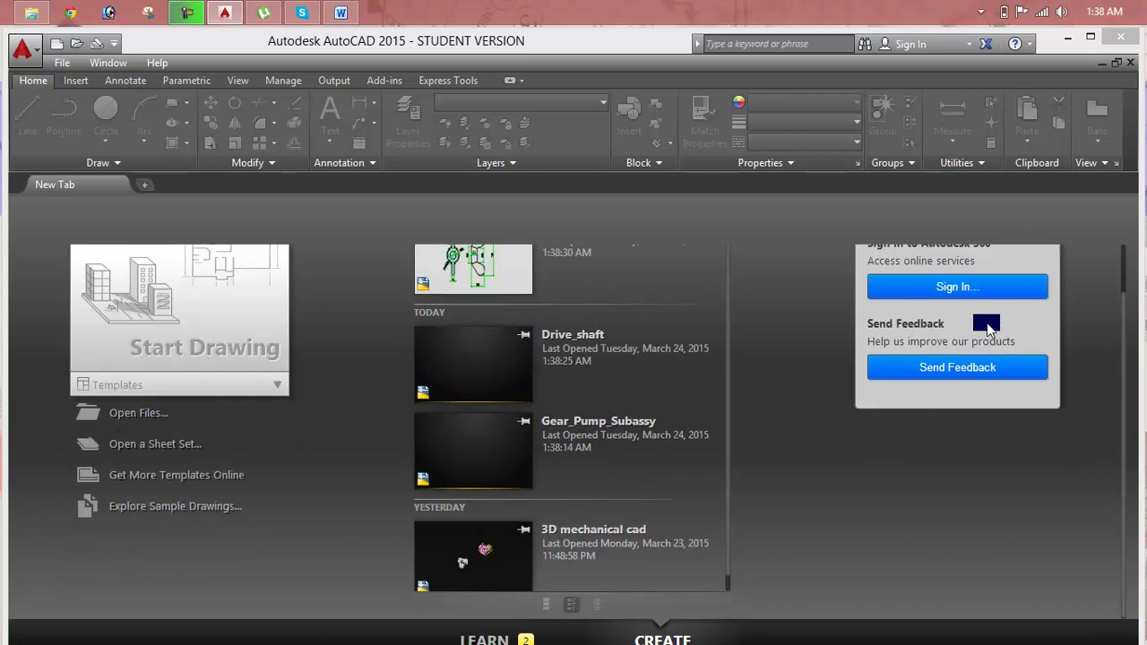
{"action": "scroll", "coordinate": [532, 320], "scroll_direction": "up", "scroll_amount": 1}
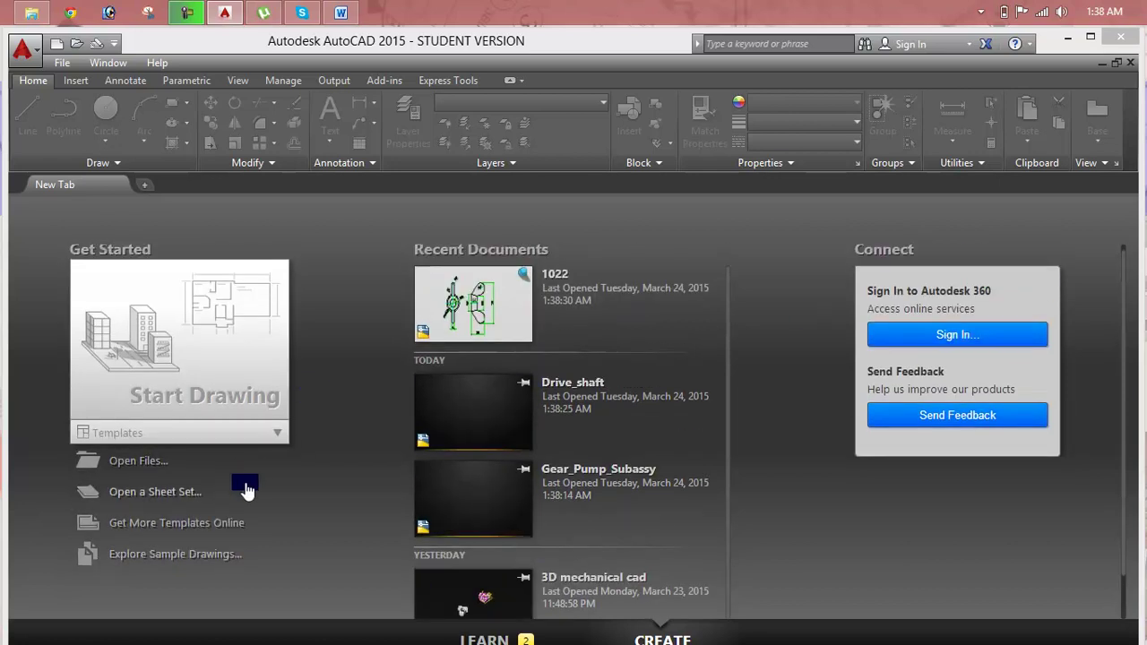
Step: Download acad -Named Plot Styles.dwt from the online templates page and open it in AutoCAD
{"action": "left_click", "coordinate": [160, 529]}
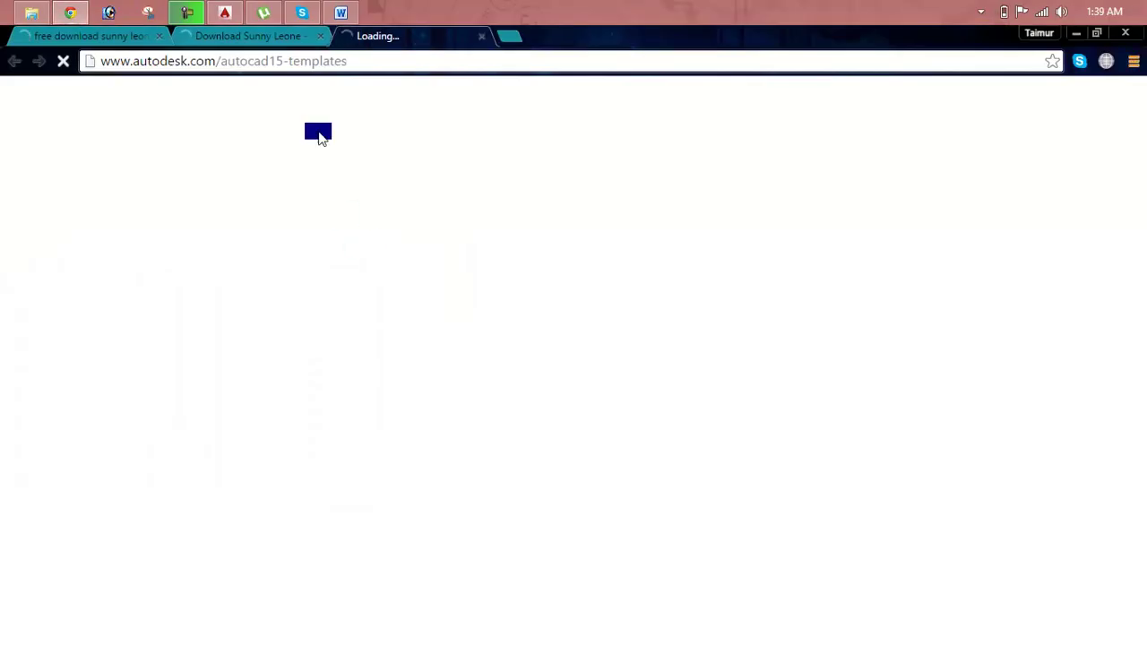
{"action": "left_click", "coordinate": [320, 36]}
{"action": "left_click", "coordinate": [159, 36]}
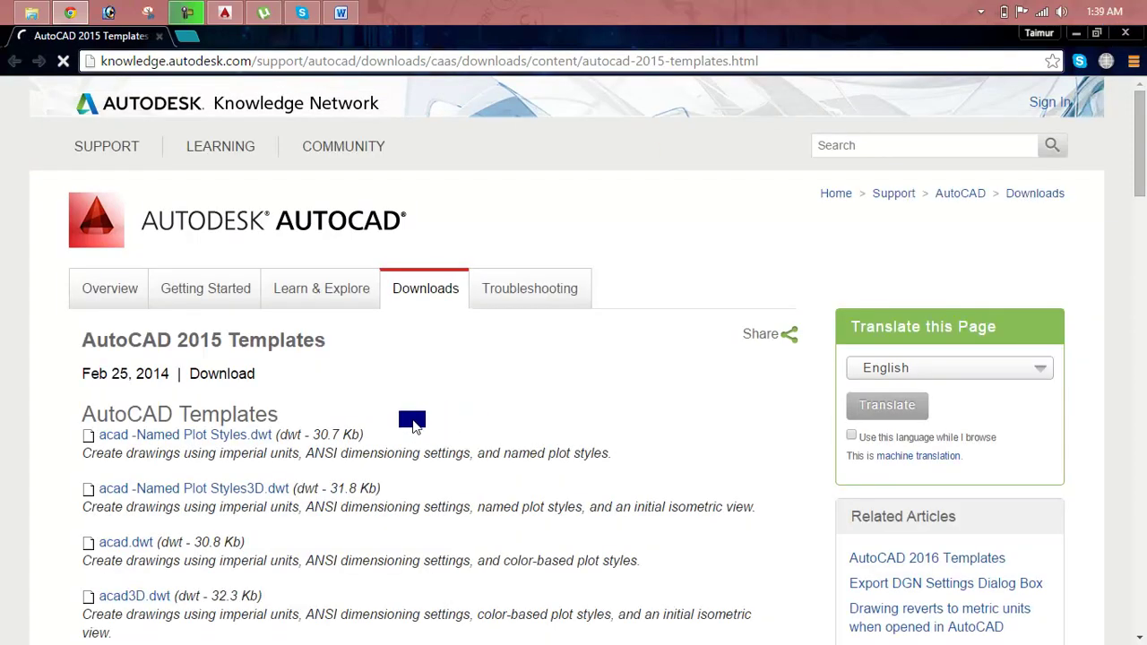
{"action": "scroll", "coordinate": [412, 419], "scroll_direction": "down", "scroll_amount": 2}
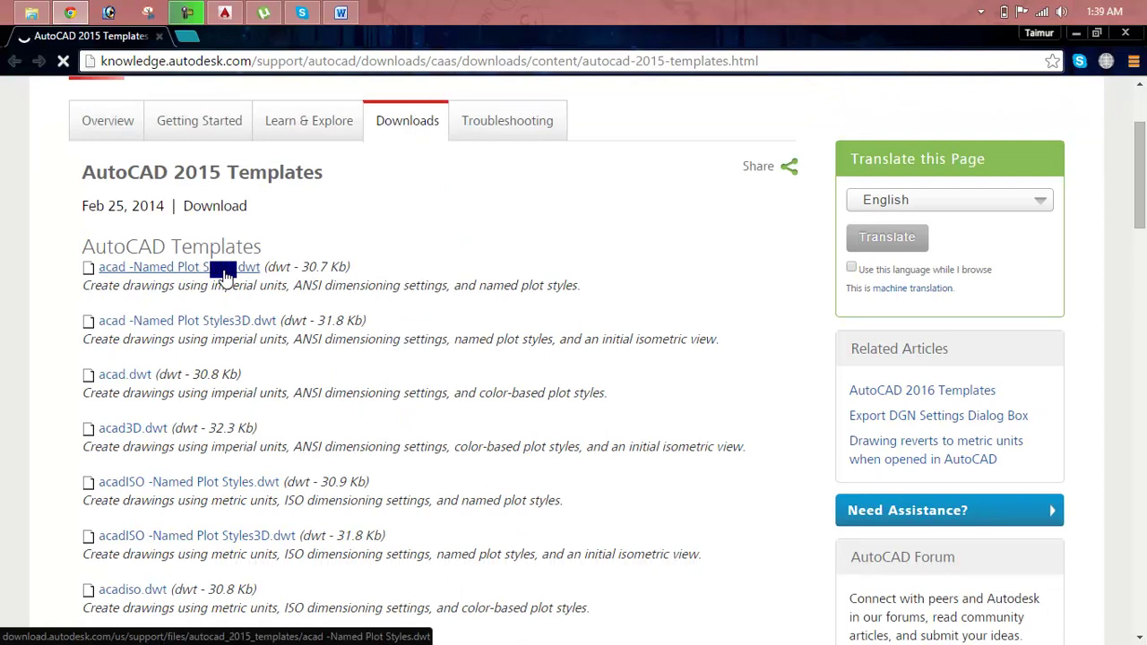
{"action": "left_click", "coordinate": [224, 269]}
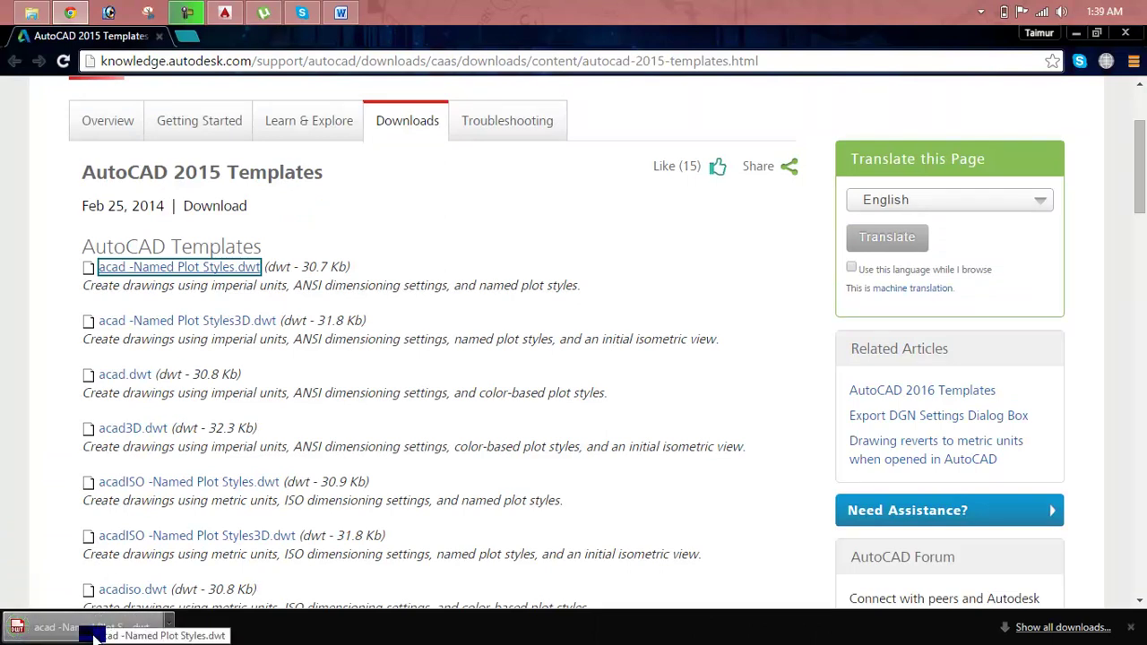
{"action": "left_click", "coordinate": [94, 631]}
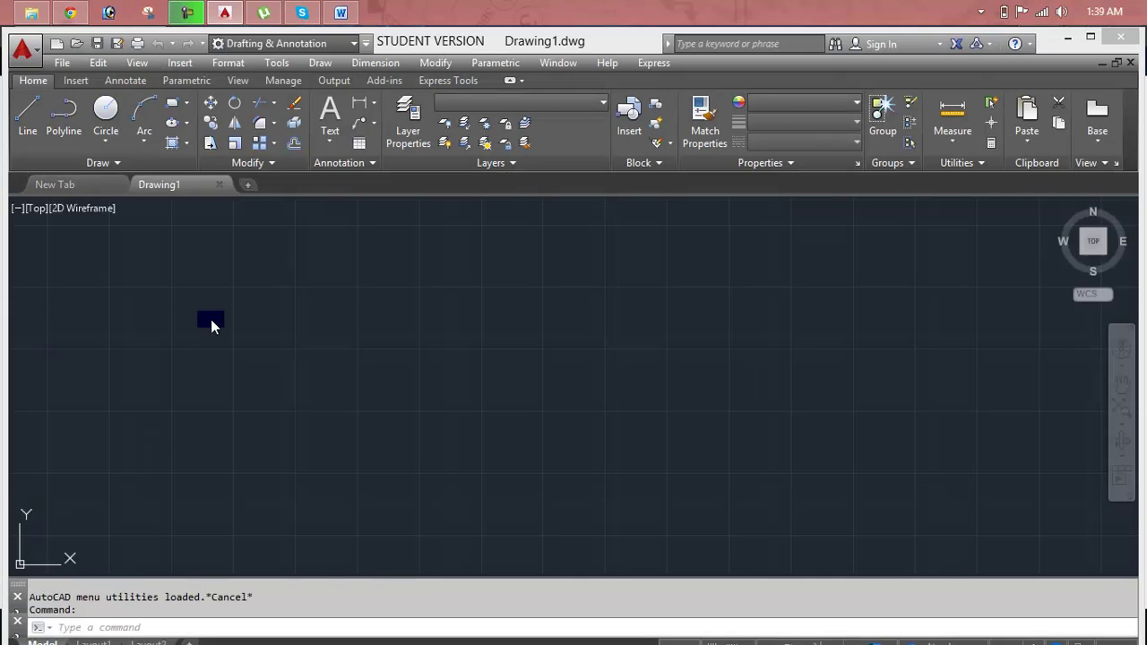
Step: Zoom All in the blank Drawing1, then close it without saving
{"action": "left_click", "coordinate": [104, 188]}
{"action": "left_click", "coordinate": [153, 187]}
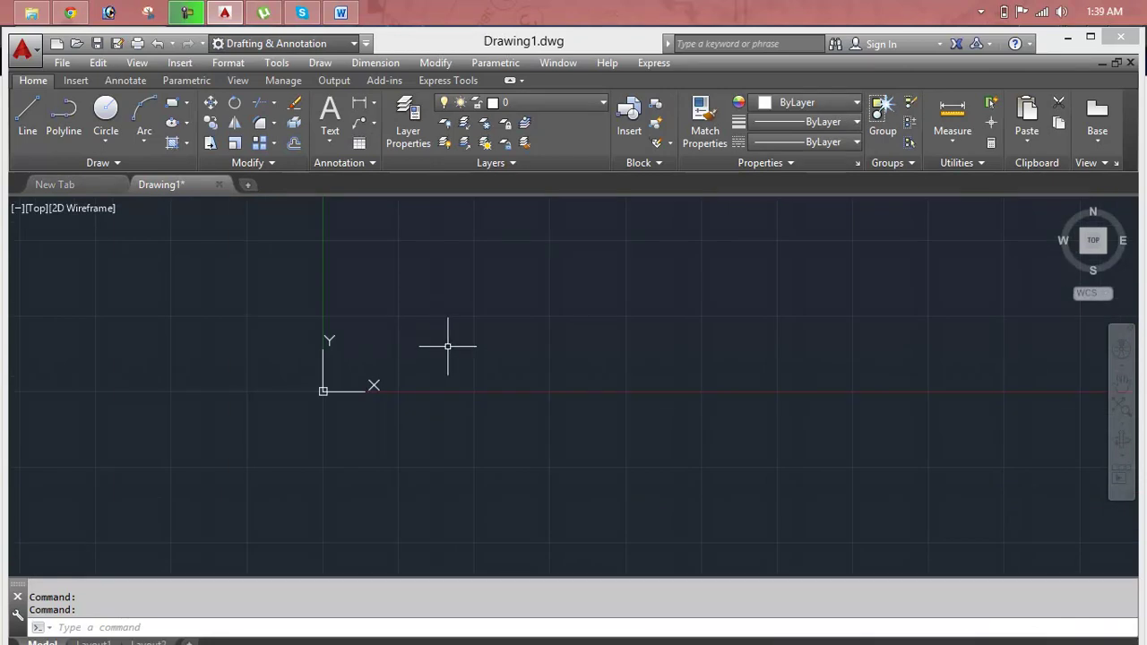
{"action": "type", "text": "z"}
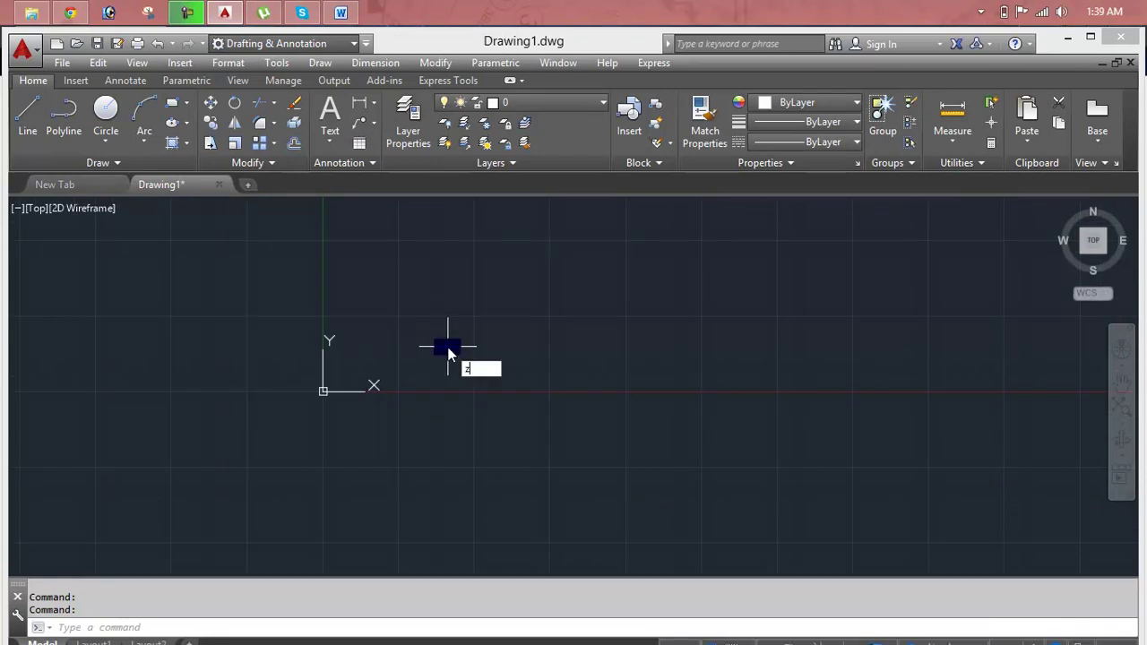
{"action": "key", "text": "Return"}
{"action": "type", "text": "a"}
{"action": "key", "text": "Return"}
{"action": "key", "text": "Escape"}
{"action": "key", "text": "Escape"}
{"action": "left_click", "coordinate": [218, 185]}
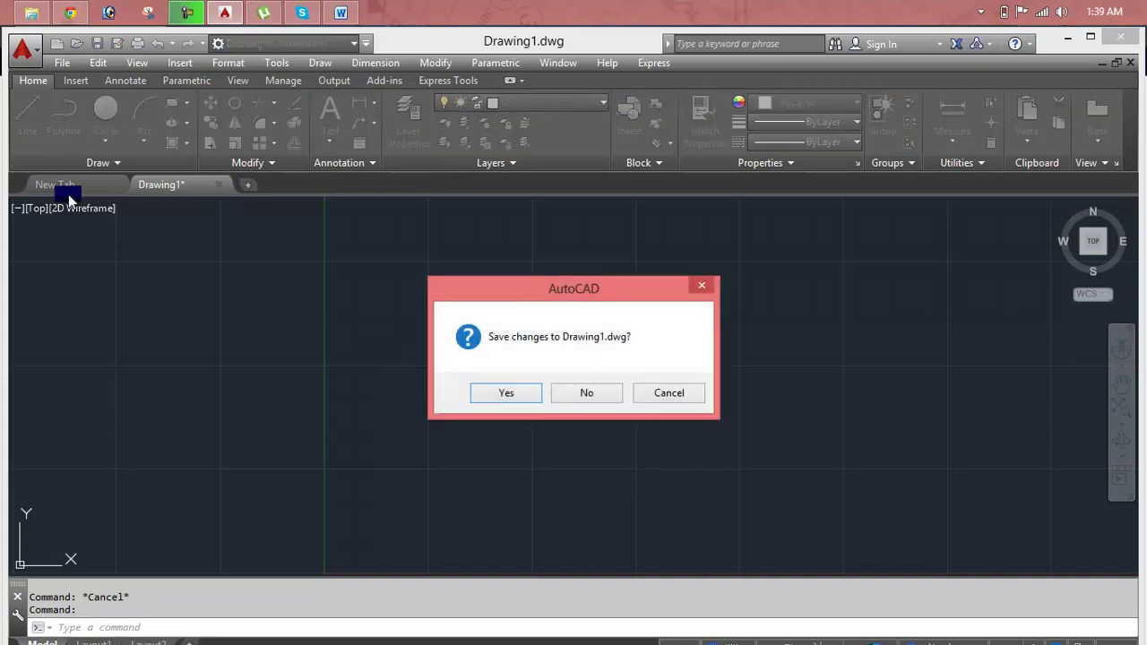
{"action": "left_click", "coordinate": [587, 396]}
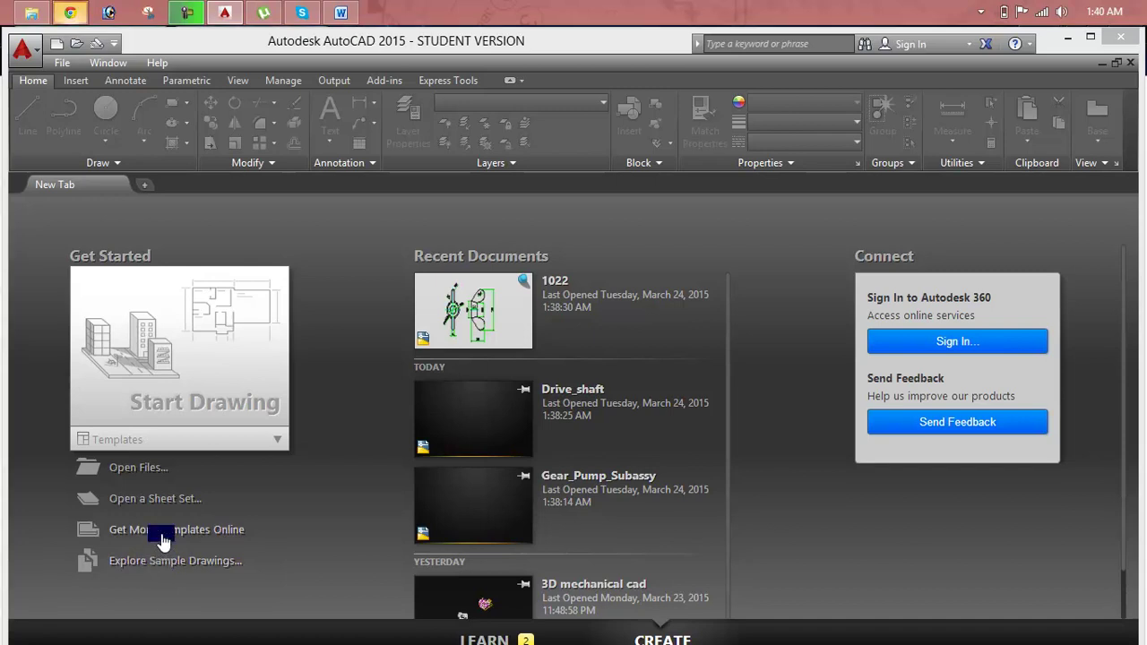
{"action": "left_click", "coordinate": [182, 530]}
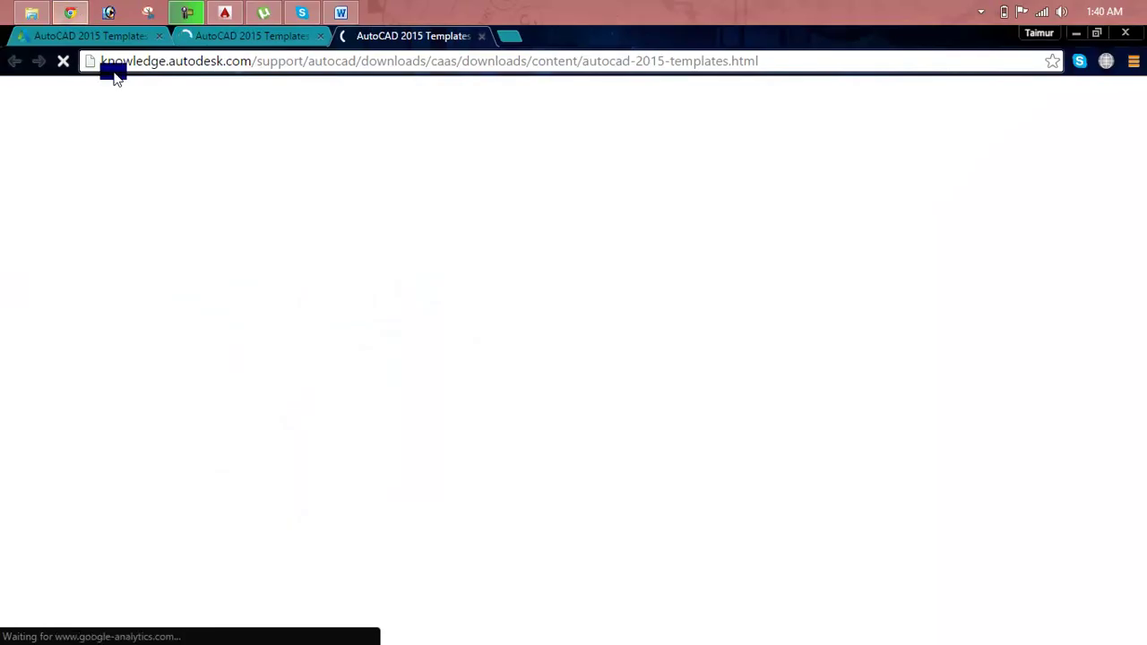
{"action": "left_click", "coordinate": [482, 36]}
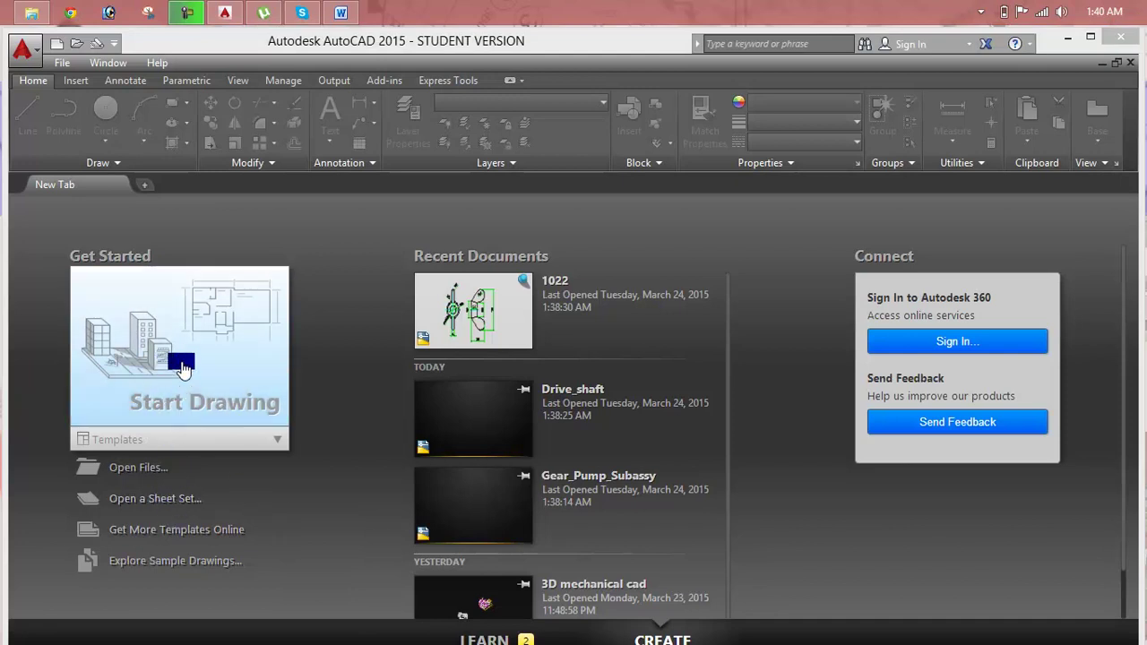
{"action": "left_click", "coordinate": [182, 368]}
{"action": "left_click", "coordinate": [268, 353]}
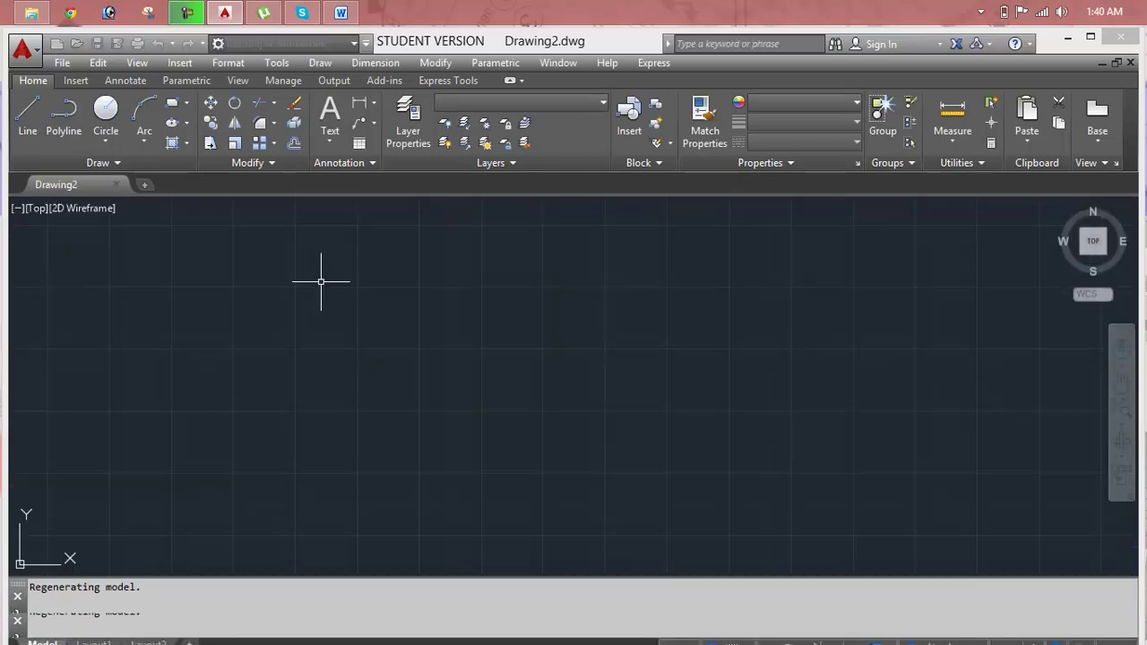
Step: Set length units to Architectural with 0'-0" precision and maximize the AutoCAD window
{"action": "type", "text": "un"}
{"action": "key", "text": "Return"}
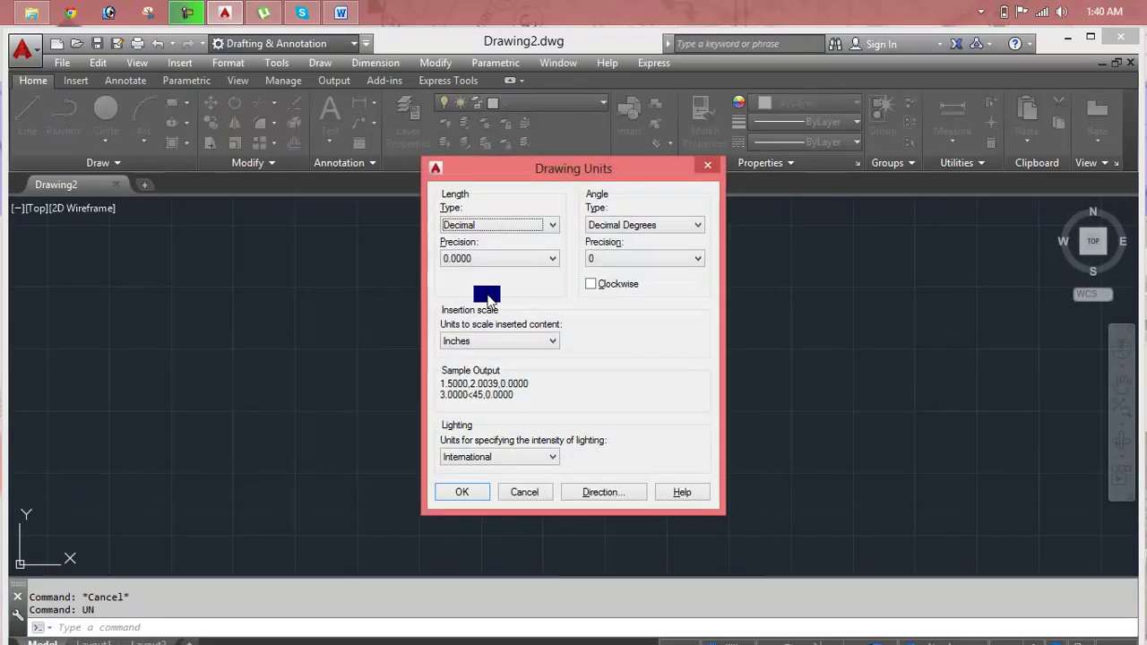
{"action": "left_click", "coordinate": [511, 225]}
{"action": "left_click", "coordinate": [507, 238]}
{"action": "left_click", "coordinate": [506, 258]}
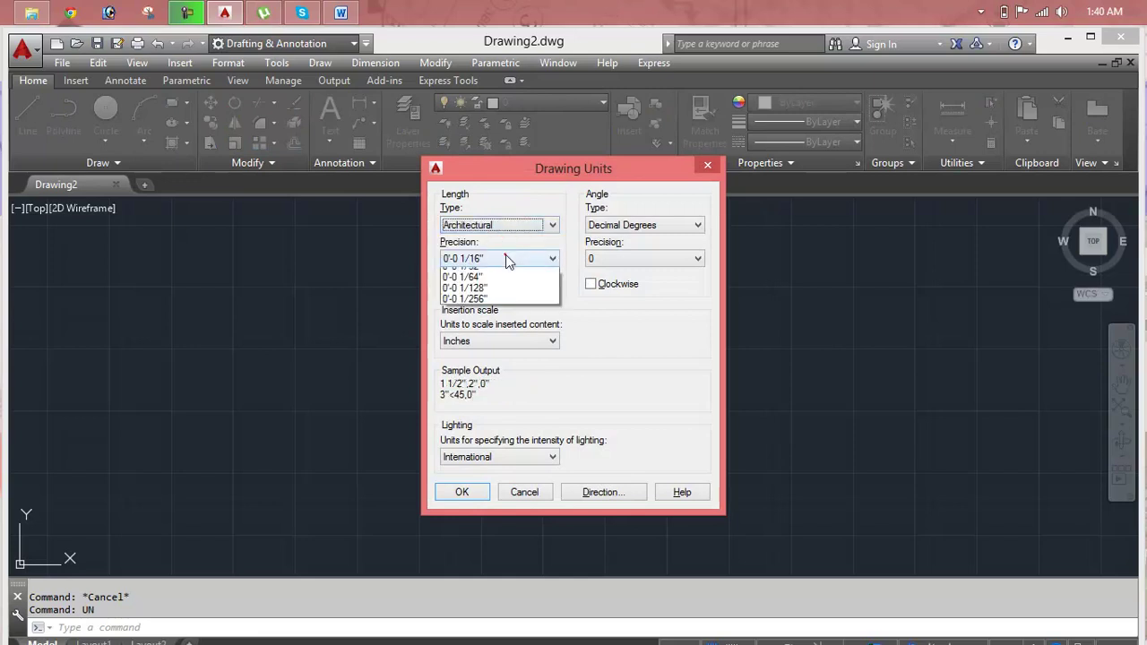
{"action": "left_click", "coordinate": [507, 267]}
{"action": "left_click", "coordinate": [472, 492]}
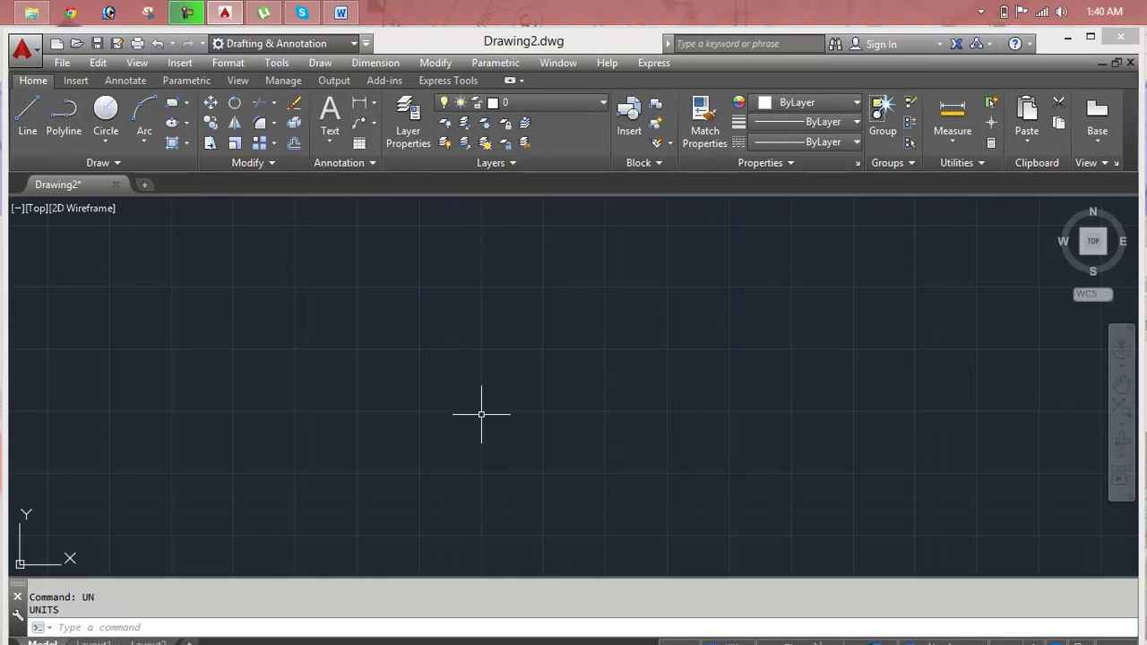
{"action": "left_click", "coordinate": [1092, 38]}
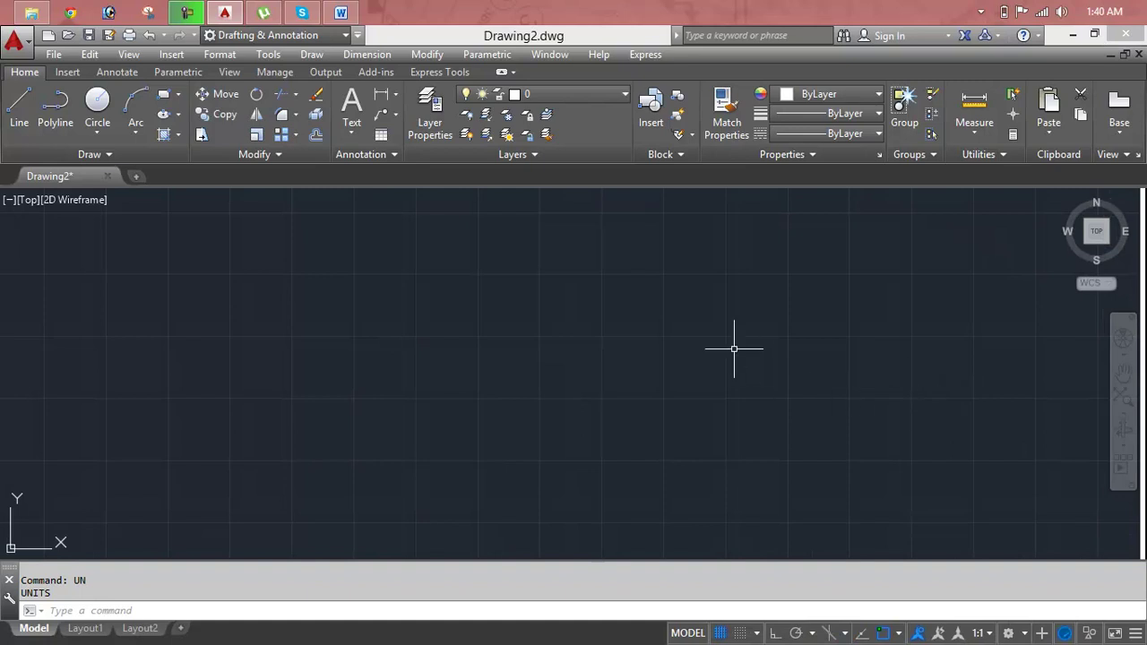
Step: Give the Standard dimension style Architectural unit format with 0'-0" precision
{"action": "type", "text": "d"}
{"action": "key", "text": "Return"}
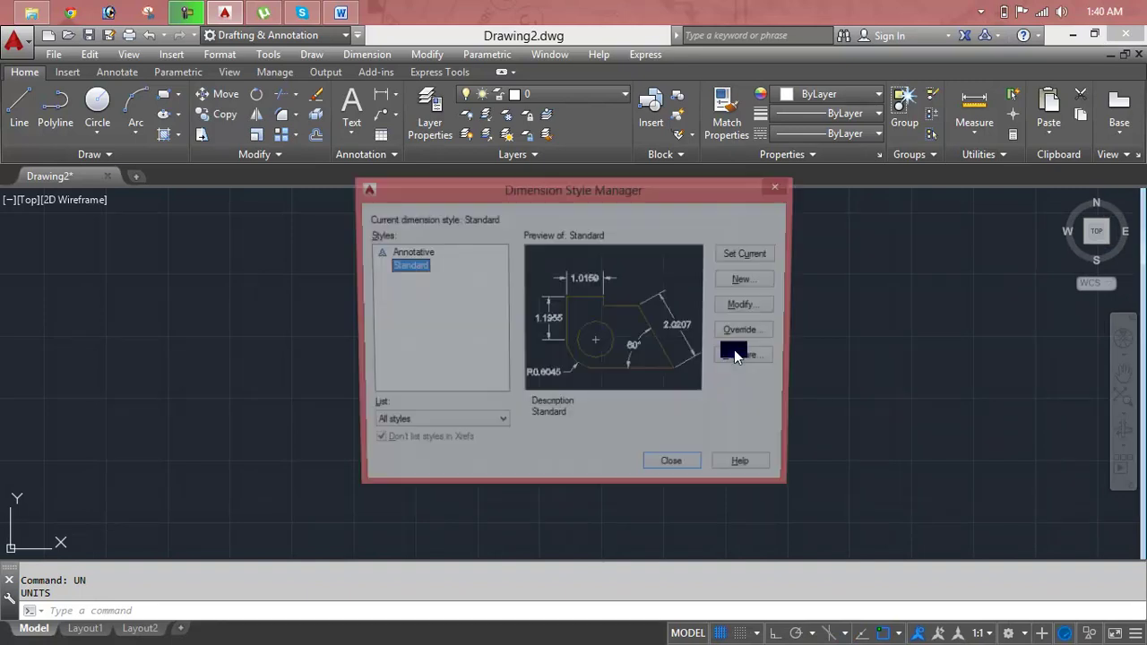
{"action": "left_click", "coordinate": [747, 306]}
{"action": "left_click", "coordinate": [546, 193]}
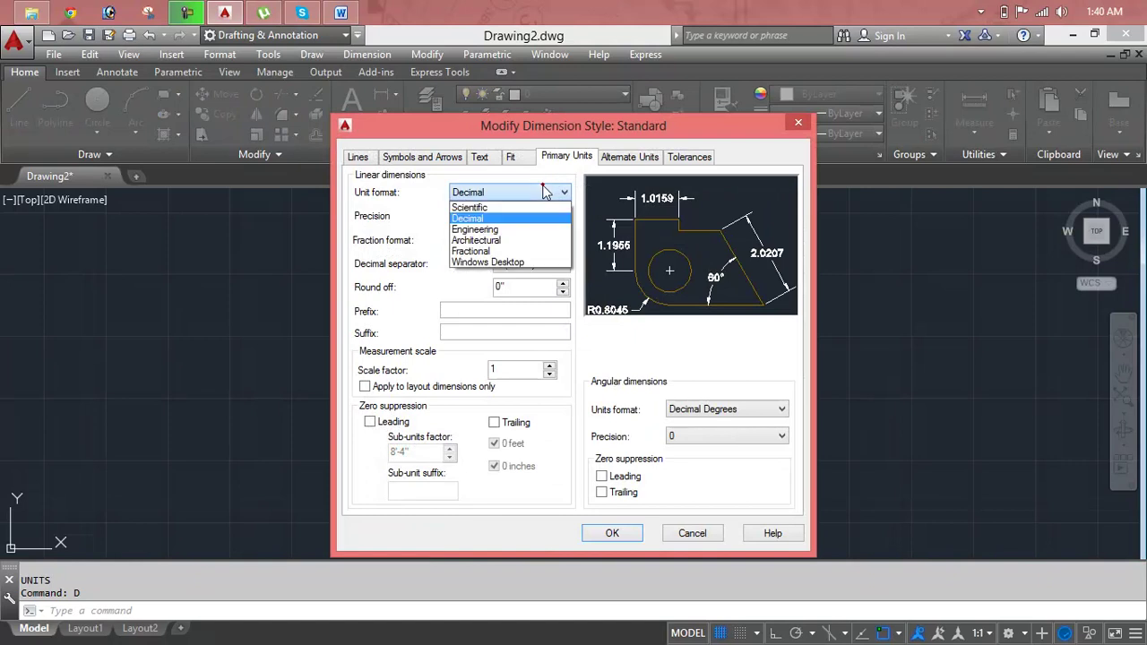
{"action": "left_click", "coordinate": [475, 230]}
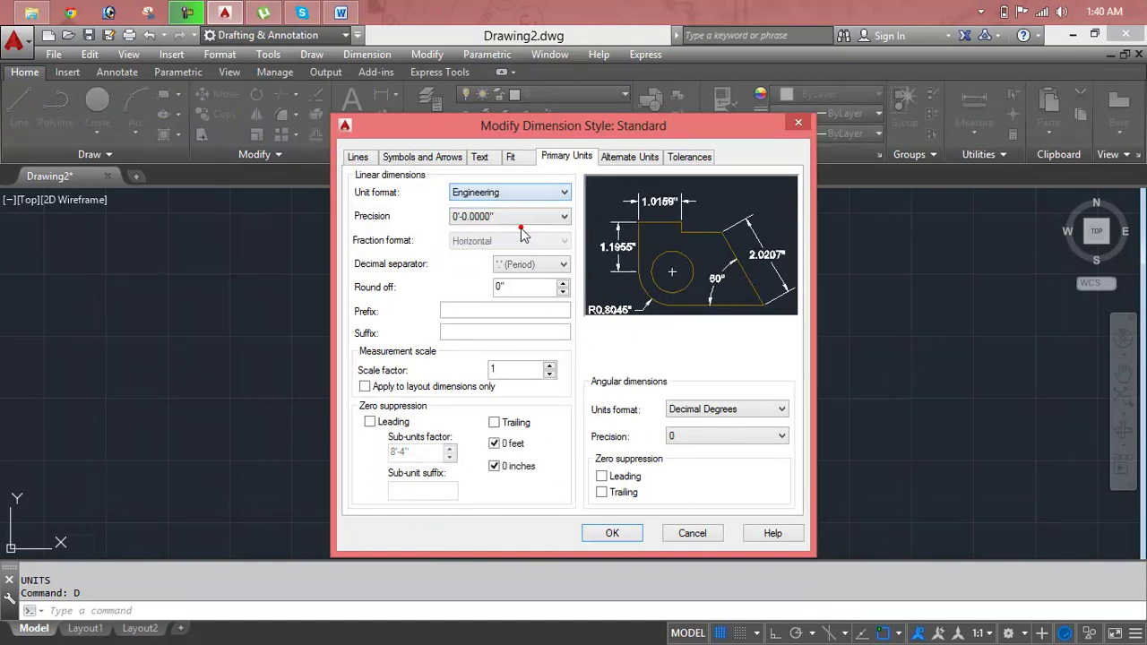
{"action": "left_click", "coordinate": [511, 192]}
{"action": "left_click", "coordinate": [522, 240]}
{"action": "left_click", "coordinate": [512, 216]}
{"action": "left_click", "coordinate": [506, 227]}
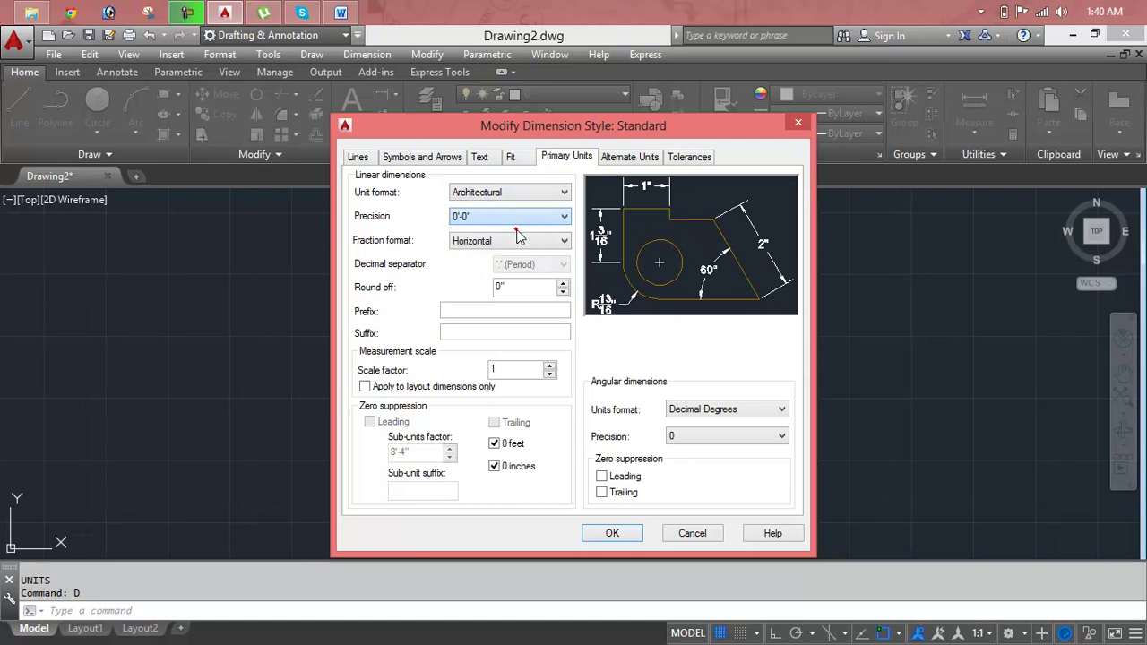
{"action": "left_click", "coordinate": [612, 534]}
Step: Make Standard the current dimension style and turn the grid off with F7
{"action": "left_click", "coordinate": [747, 255]}
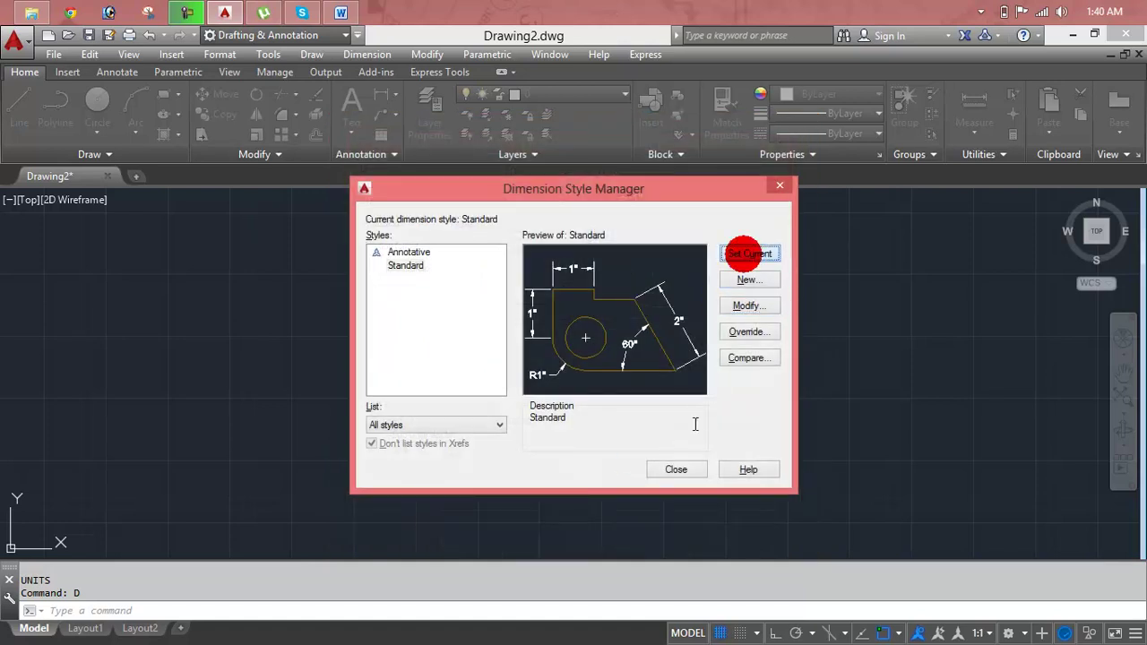
{"action": "left_click", "coordinate": [691, 469]}
{"action": "key", "text": "Escape"}
{"action": "key", "text": "Escape"}
{"action": "key", "text": "F7"}
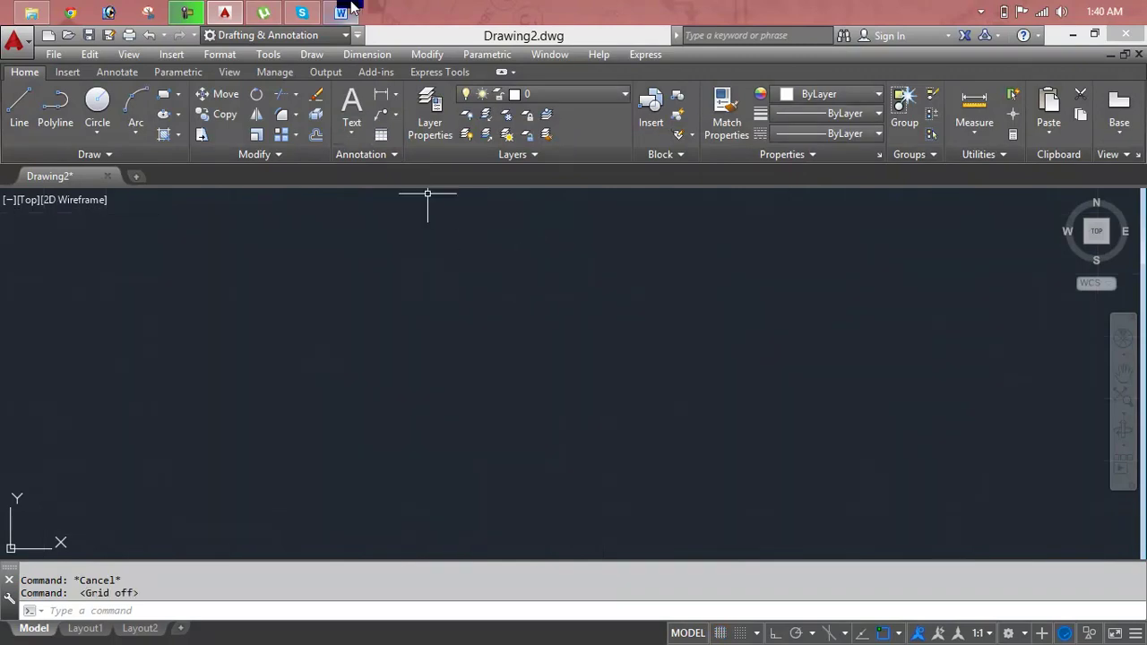
Step: Draw a horizontal line left of centre with Ortho mode on
{"action": "left_click", "coordinate": [346, 11]}
{"action": "left_click", "coordinate": [345, 10]}
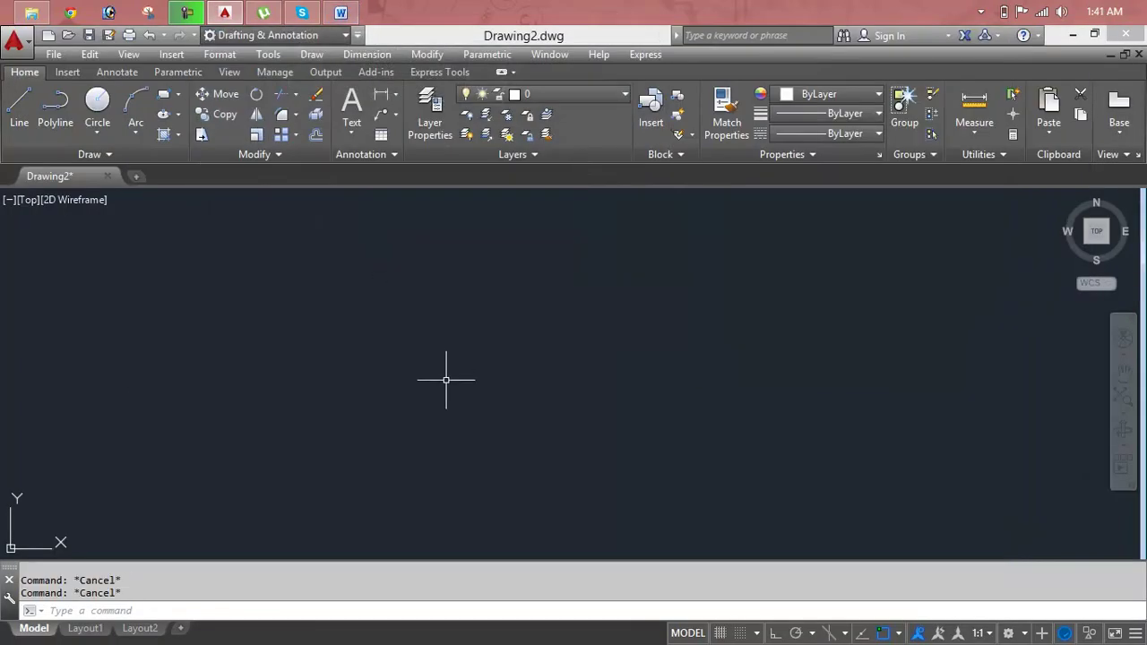
{"action": "type", "text": "l"}
{"action": "key", "text": "Return"}
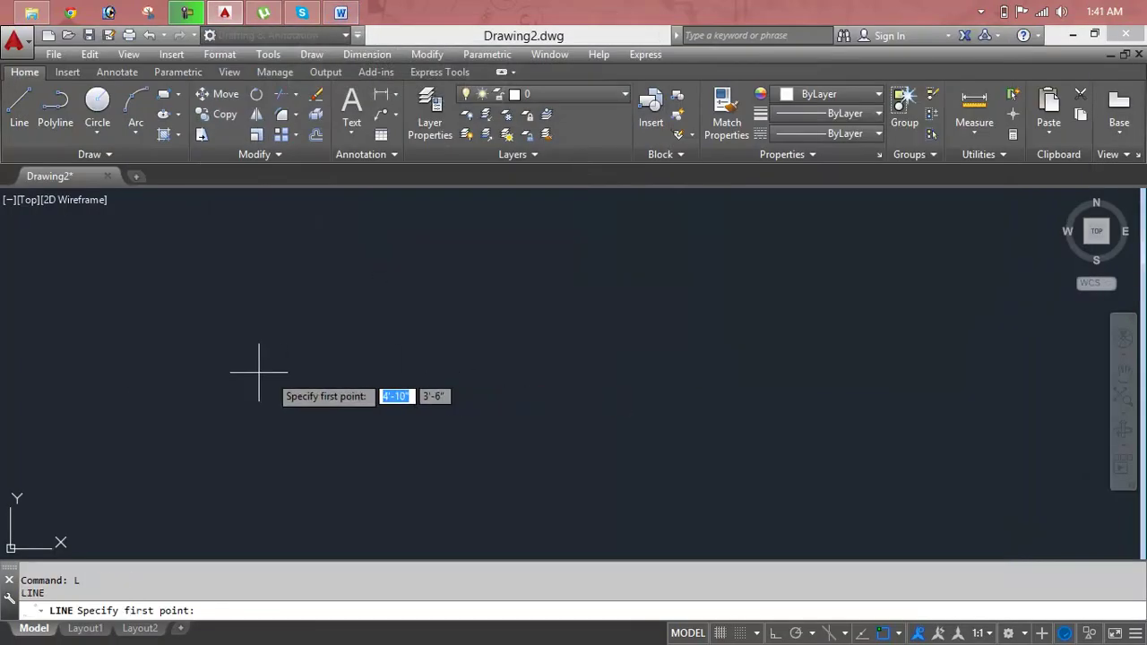
{"action": "left_click", "coordinate": [193, 356]}
{"action": "type", "text": "4"}
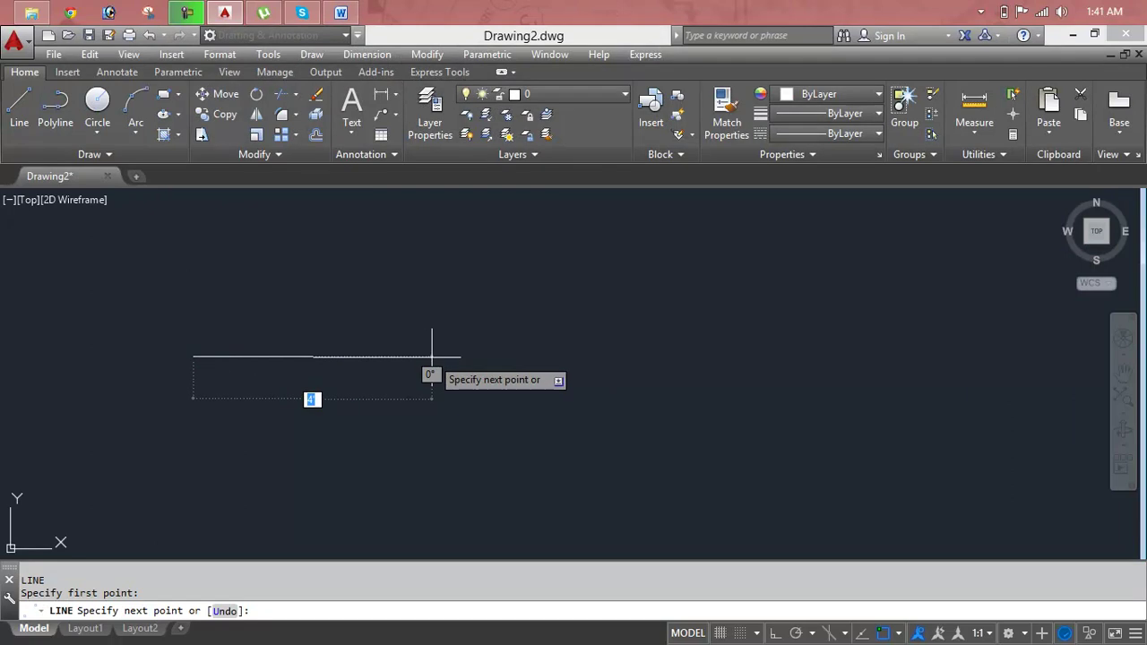
{"action": "key", "text": "F8"}
{"action": "left_click", "coordinate": [463, 356]}
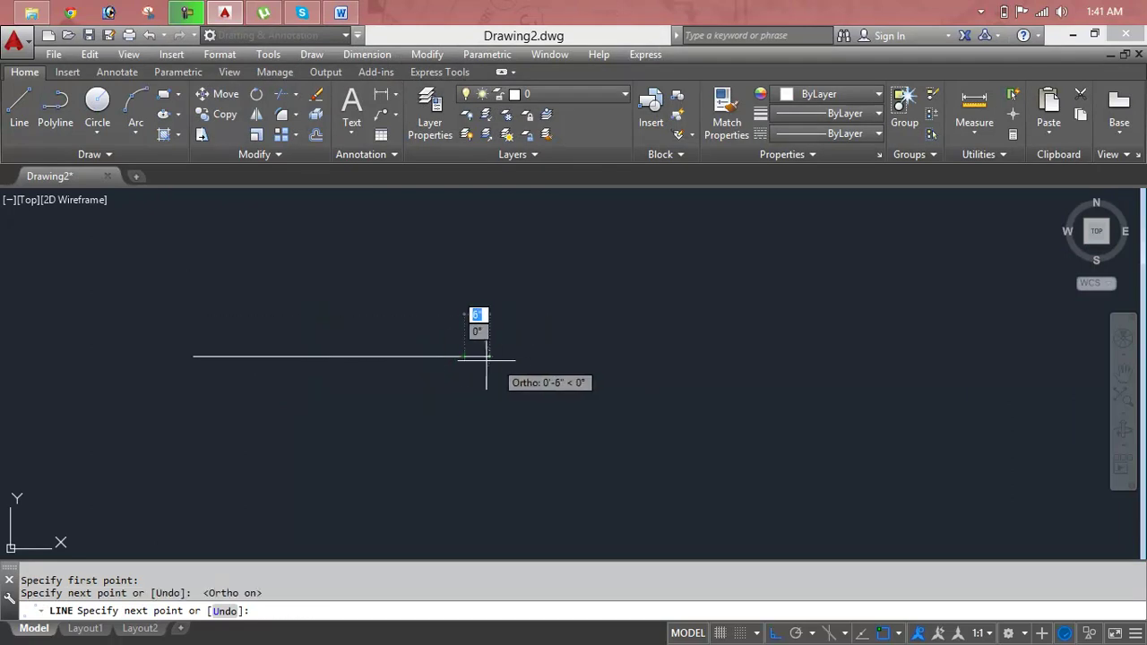
{"action": "key", "text": "Return"}
{"action": "key", "text": "Return"}
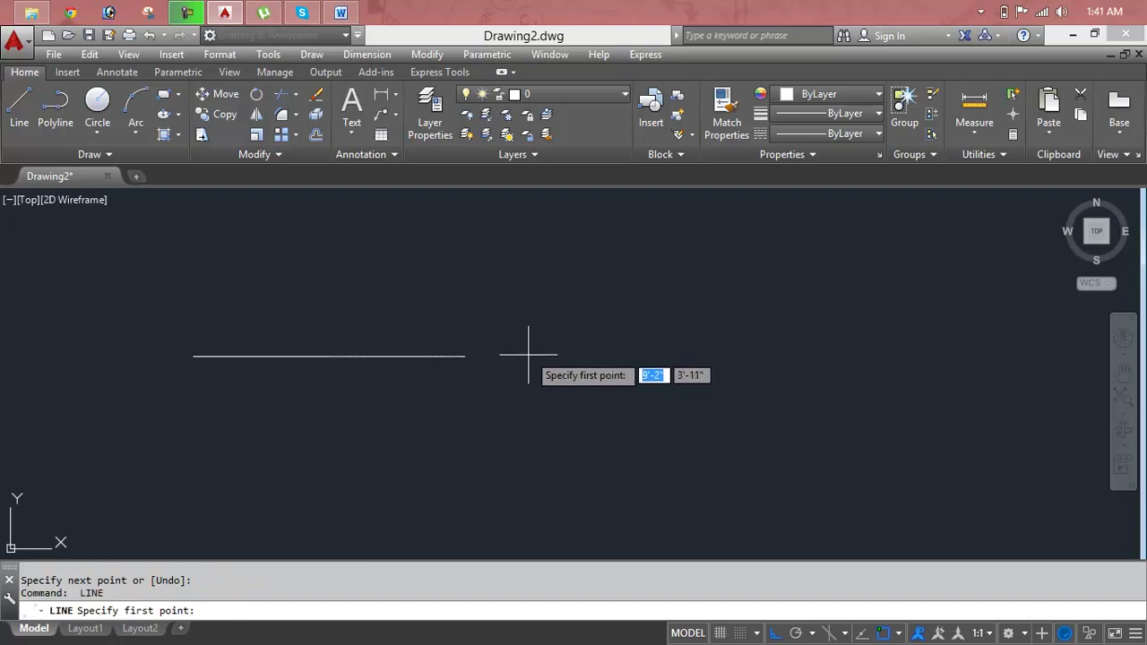
Step: Draw a second horizontal line to its right, leaving a gap
{"action": "left_click", "coordinate": [528, 356]}
{"action": "left_click", "coordinate": [850, 366]}
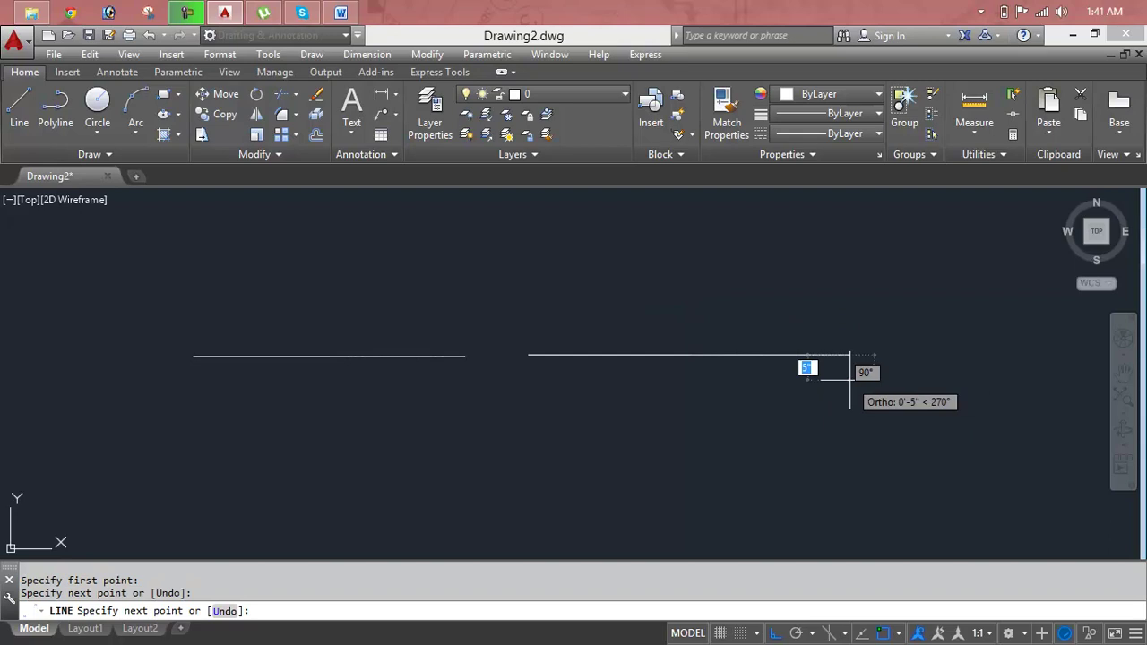
{"action": "key", "text": "Escape"}
{"action": "scroll", "coordinate": [457, 355], "scroll_direction": "up", "scroll_amount": 5}
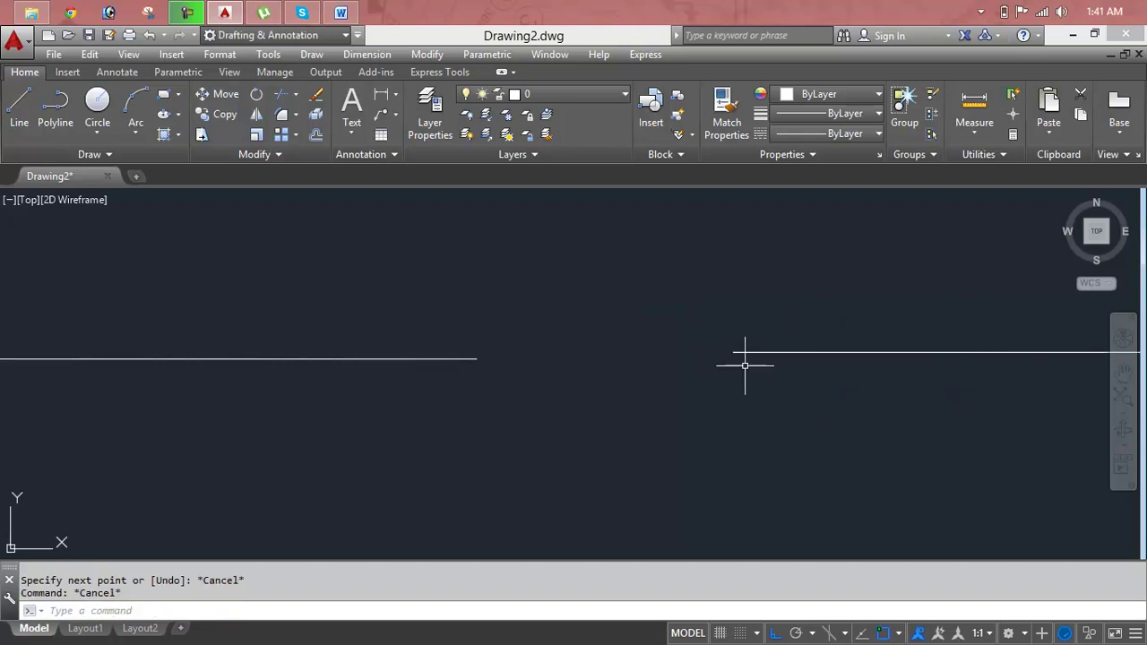
{"action": "key", "text": "Escape"}
{"action": "type", "text": "j"}
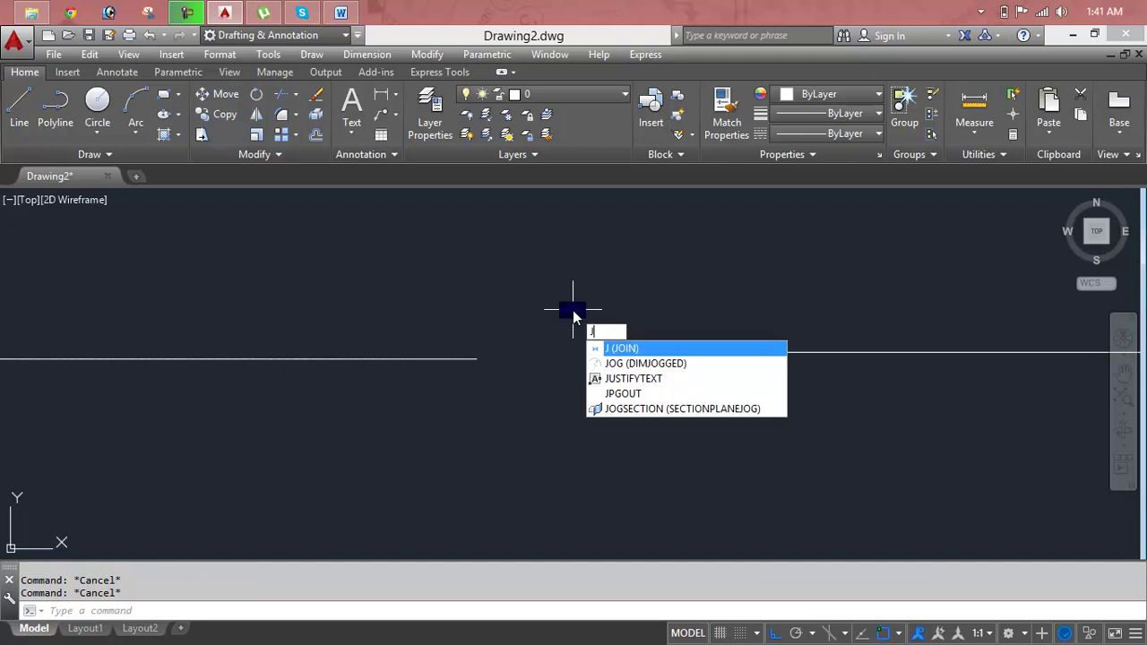
{"action": "key", "text": "Return"}
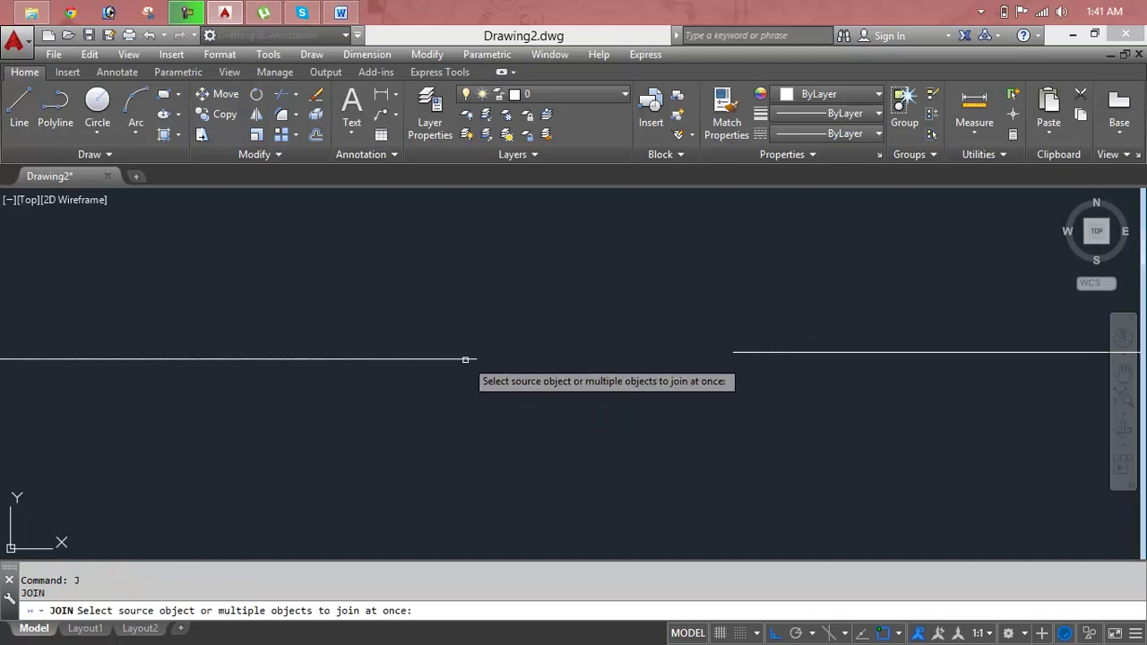
{"action": "left_click", "coordinate": [466, 359]}
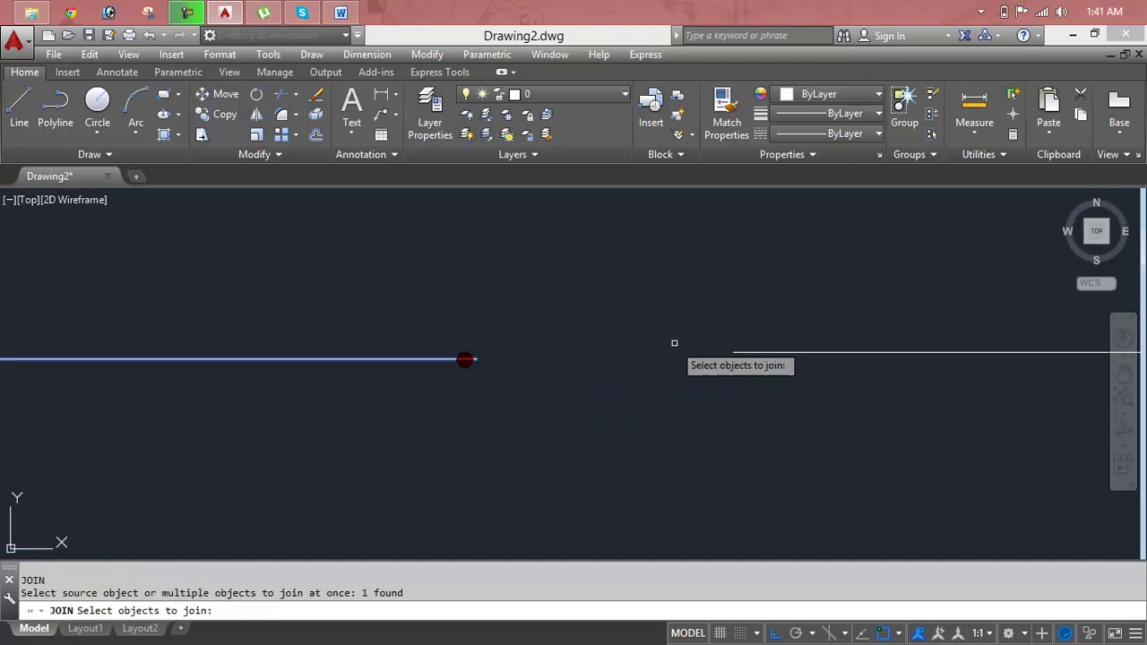
{"action": "left_click", "coordinate": [762, 353]}
{"action": "key", "text": "Return"}
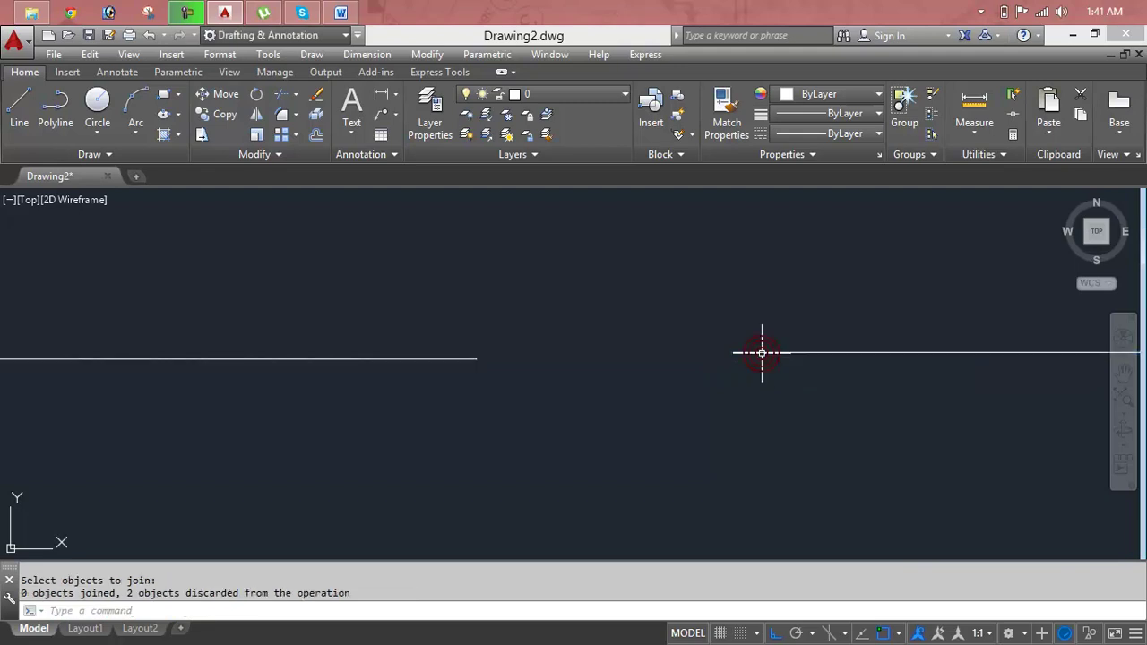
{"action": "left_click", "coordinate": [763, 354]}
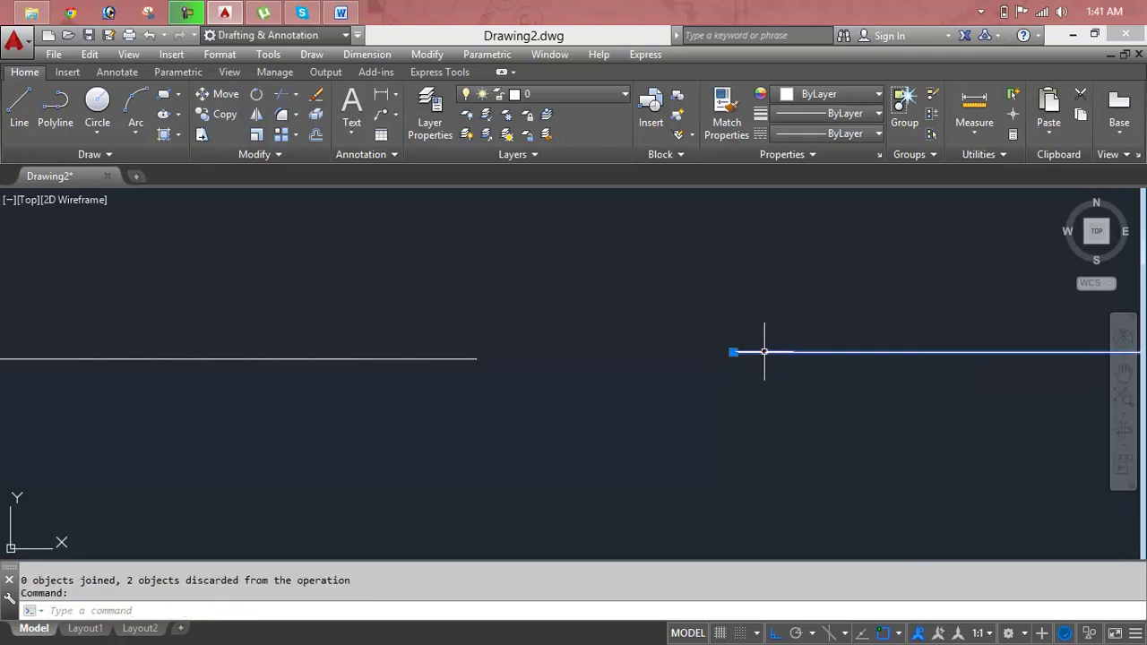
Step: Erase the right line and redraw a new one just past the gap
{"action": "key", "text": "Delete"}
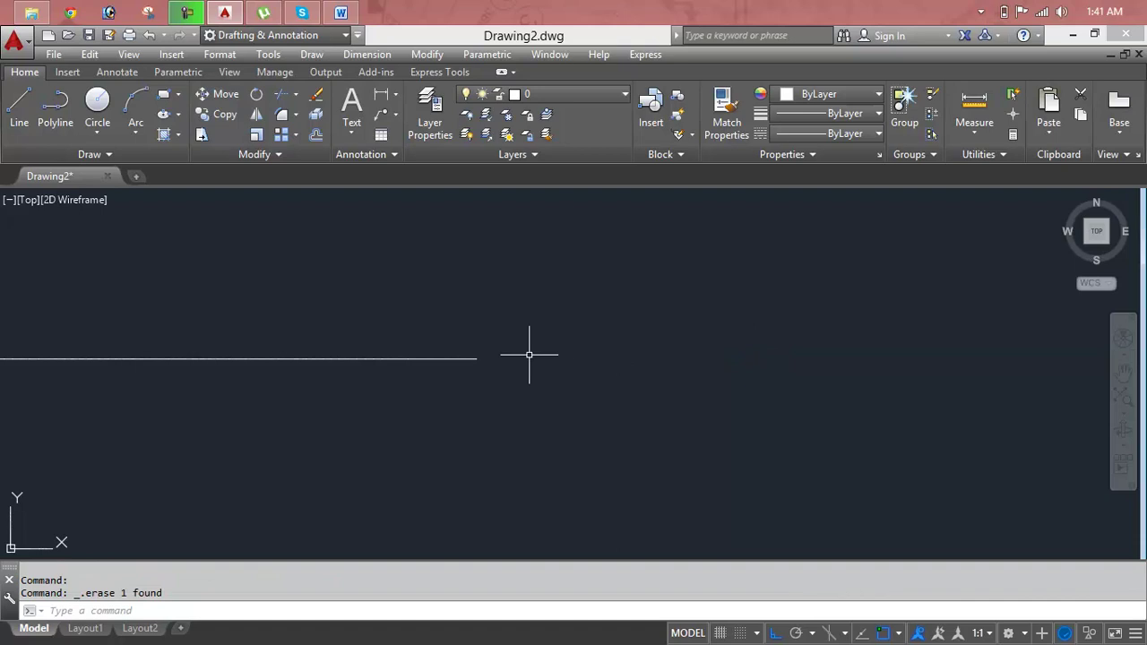
{"action": "type", "text": "L"}
{"action": "key", "text": "Return"}
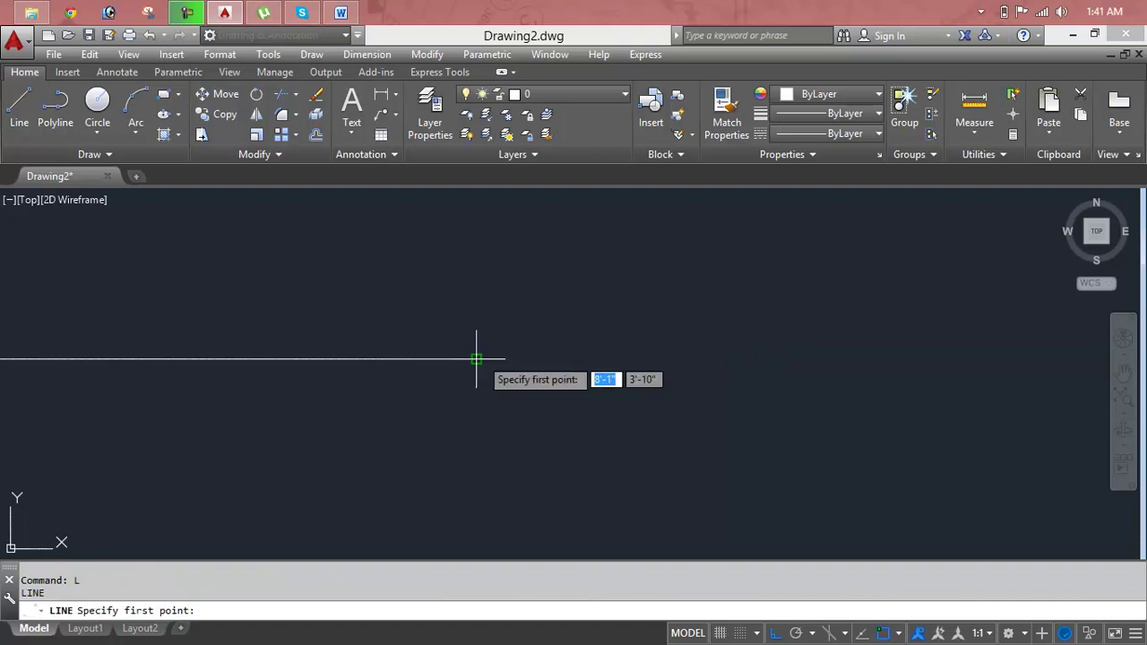
{"action": "left_click", "coordinate": [599, 359]}
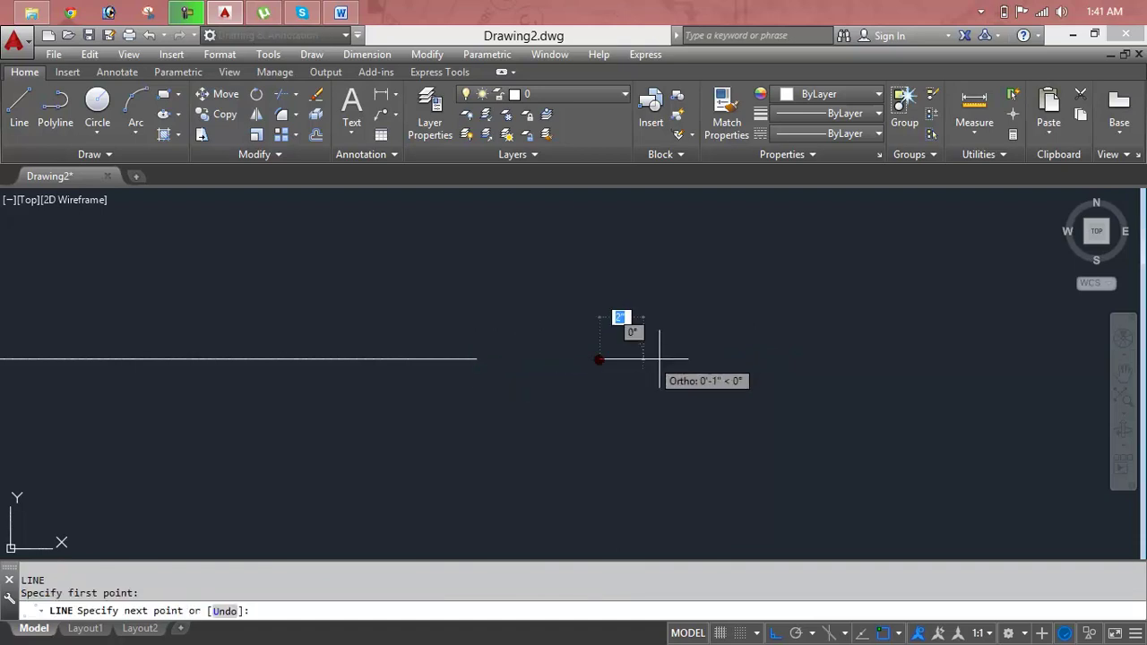
{"action": "left_click", "coordinate": [985, 361]}
{"action": "key", "text": "Escape"}
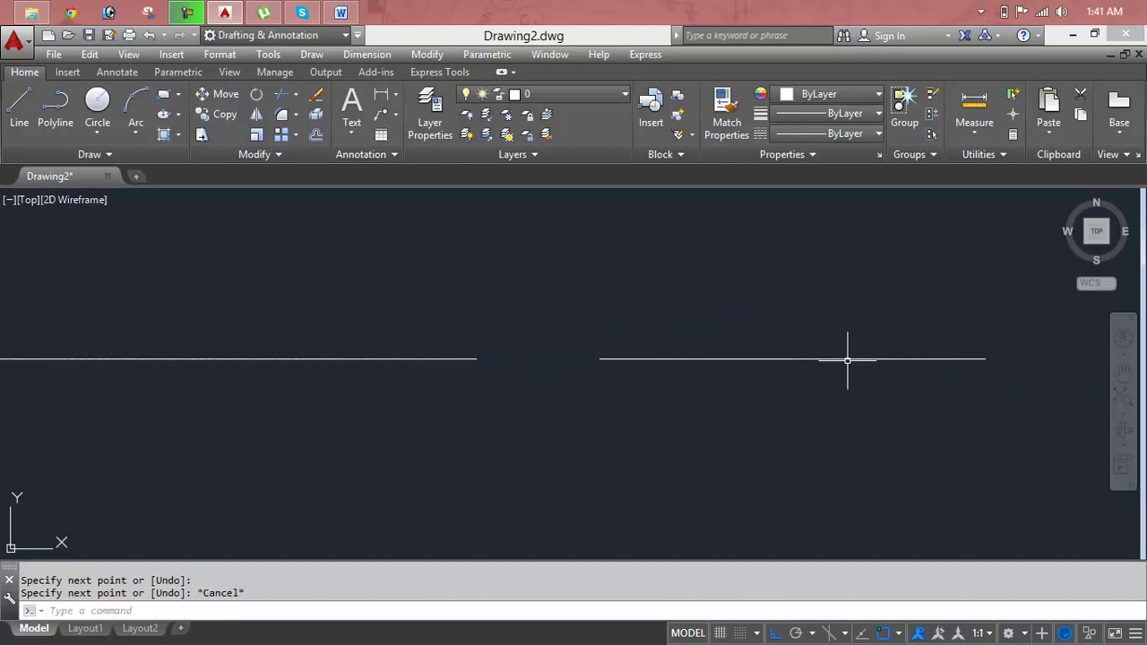
{"action": "key", "text": "Escape"}
{"action": "key", "text": "Escape"}
Step: Join the right and left lines into one line with JOIN
{"action": "type", "text": "J"}
{"action": "key", "text": "Return"}
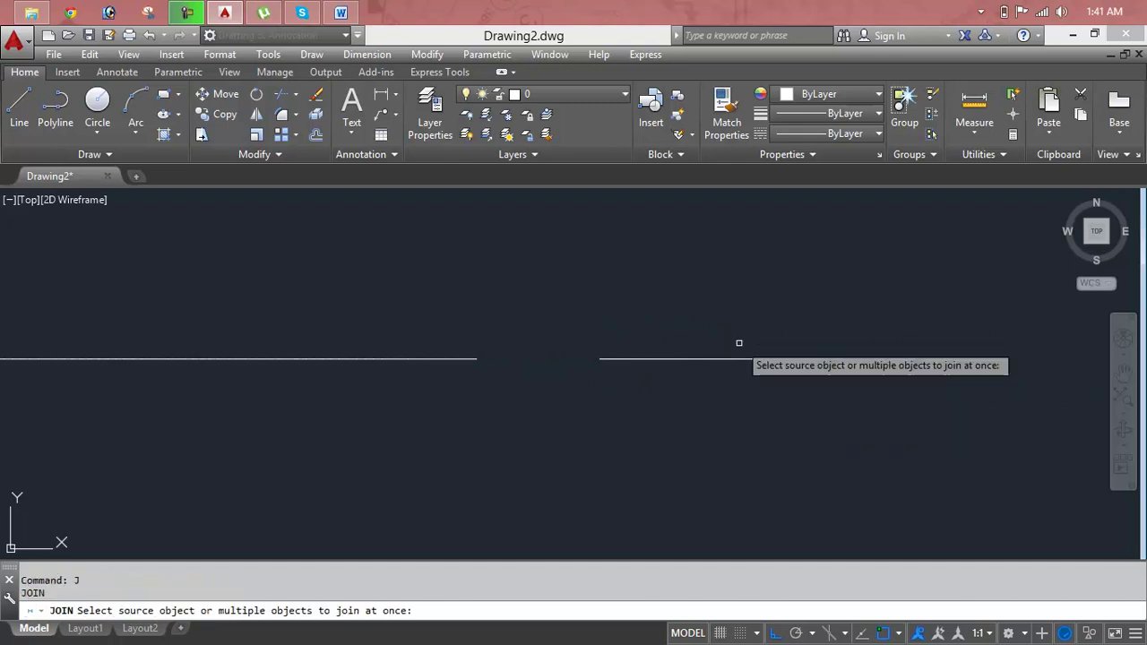
{"action": "left_click", "coordinate": [686, 363]}
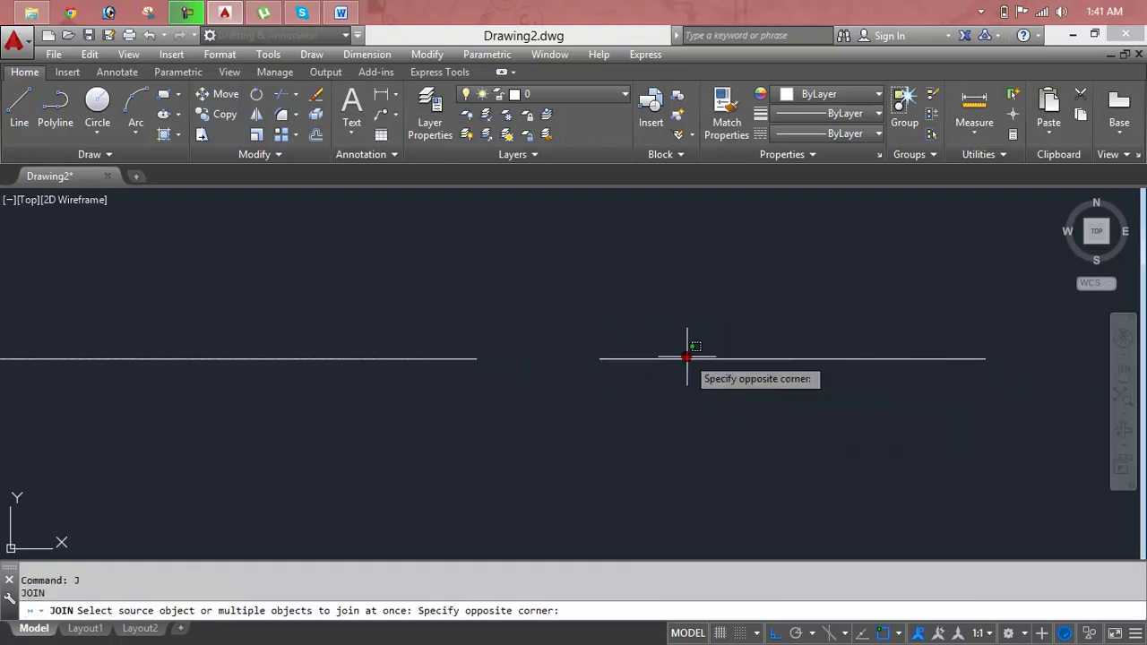
{"action": "left_click", "coordinate": [687, 361]}
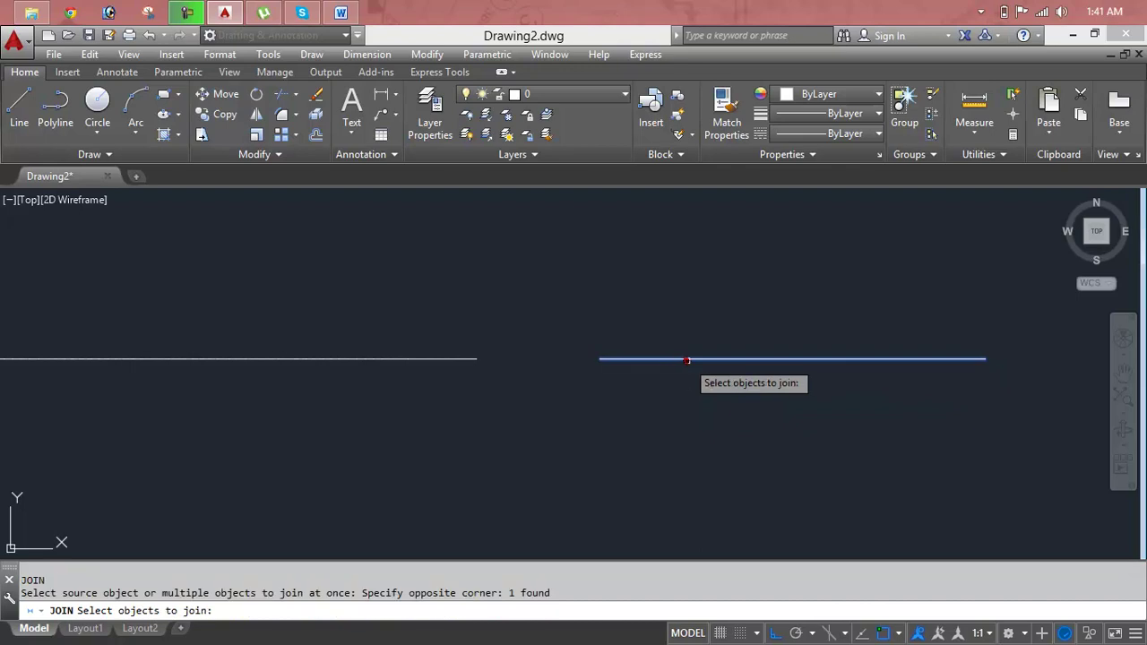
{"action": "left_click", "coordinate": [472, 359]}
{"action": "key", "text": "Return"}
Step: Pan to the joined line and delete it
{"action": "scroll", "coordinate": [533, 372], "scroll_direction": "down", "scroll_amount": 2}
{"action": "scroll", "coordinate": [539, 374], "scroll_direction": "down", "scroll_amount": 4}
{"action": "middle_click_drag", "start_coordinate": [587, 352], "coordinate": [681, 315]}
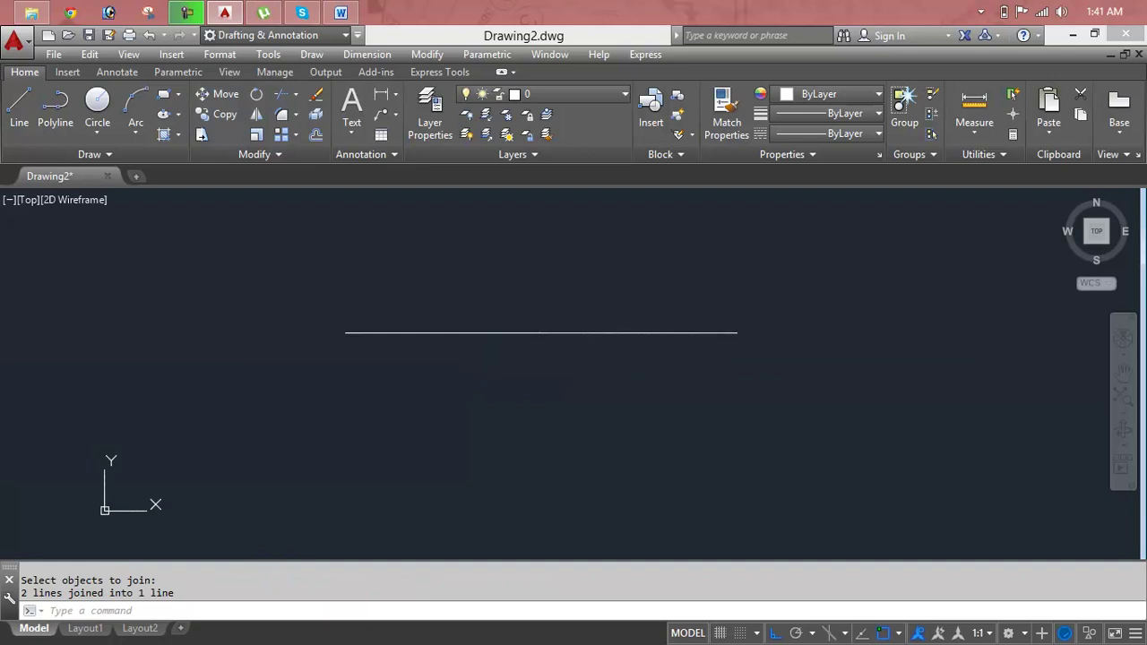
{"action": "left_click", "coordinate": [635, 334]}
{"action": "key", "text": "Delete"}
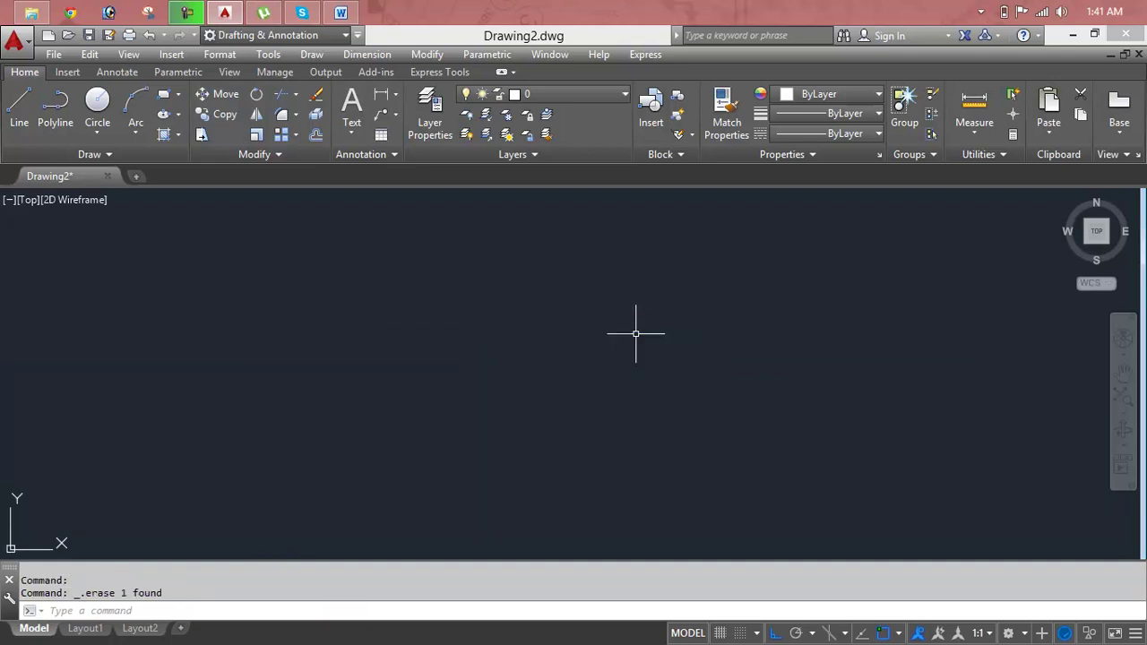
{"action": "type", "text": "rec"}
Step: Draw a rectangle by picking two opposite corners
{"action": "key", "text": "Return"}
{"action": "left_click", "coordinate": [372, 285]}
{"action": "left_click", "coordinate": [845, 462]}
{"action": "key", "text": "Escape"}
{"action": "key", "text": "Escape"}
Step: Break a gap into the rectangle's top edge with BREAK
{"action": "type", "text": "b"}
{"action": "key", "text": "Return"}
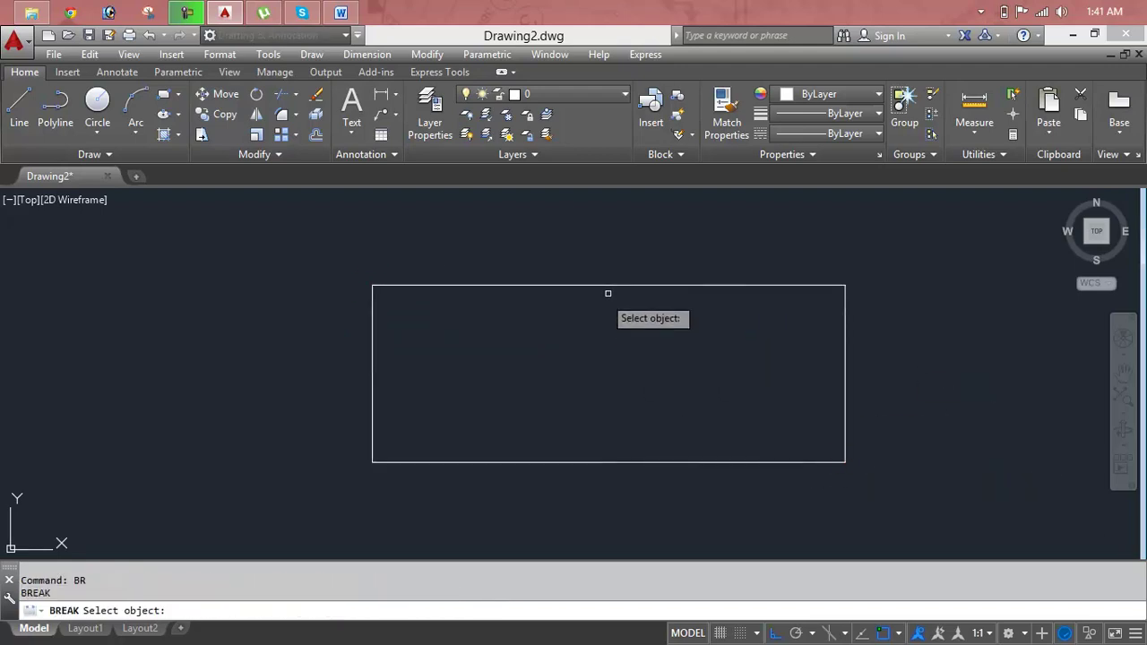
{"action": "left_click", "coordinate": [668, 283]}
{"action": "left_click", "coordinate": [668, 287]}
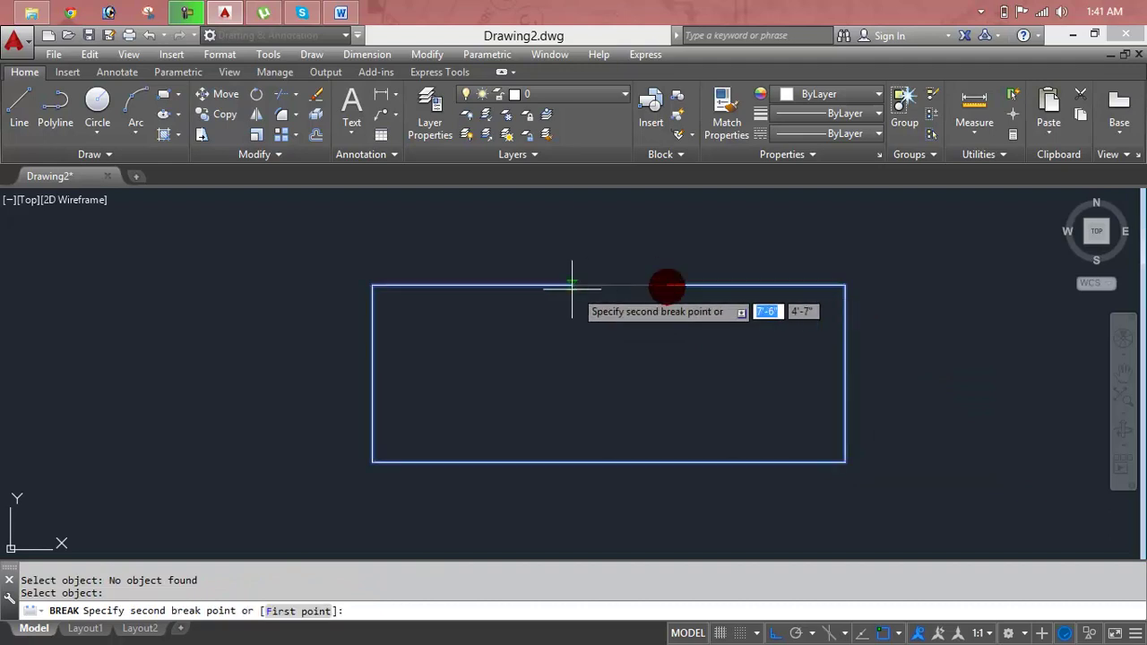
{"action": "left_click", "coordinate": [462, 286]}
{"action": "key", "text": "Escape"}
{"action": "key", "text": "Escape"}
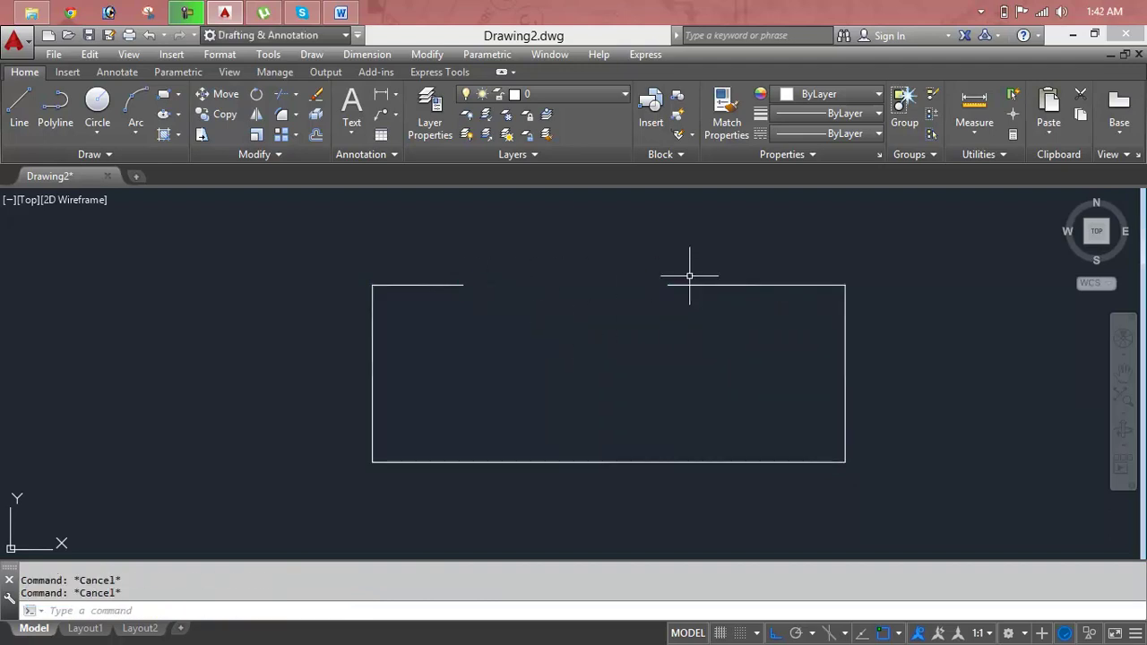
Step: Join the broken rectangle's segments back into one object with JOIN
{"action": "type", "text": "j"}
{"action": "key", "text": "Return"}
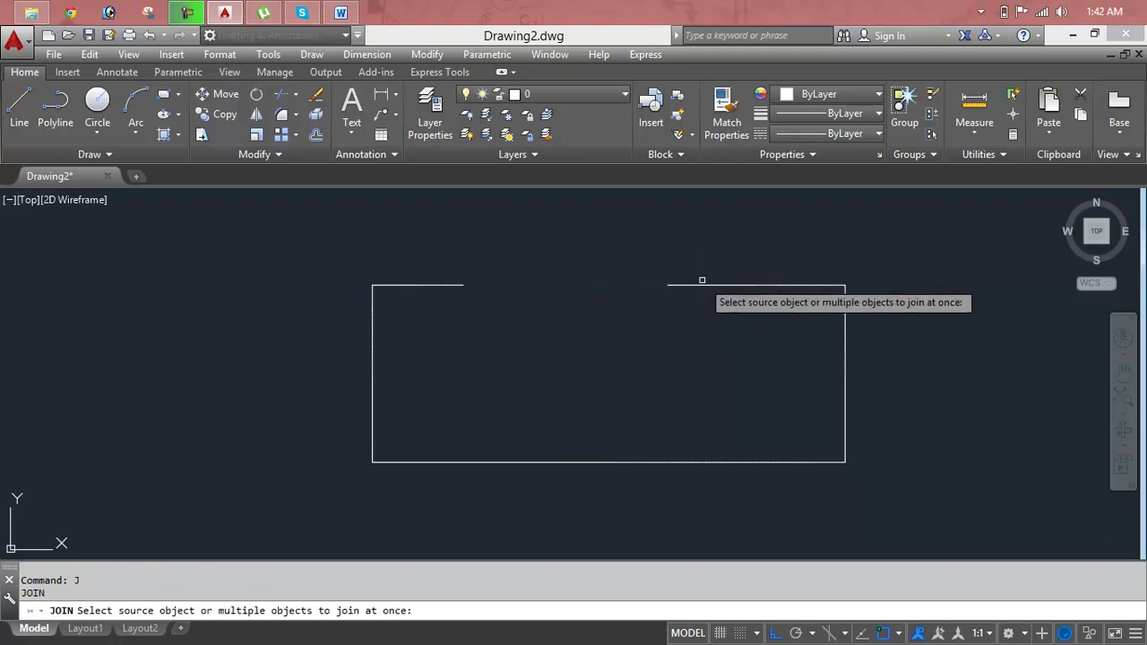
{"action": "left_click", "coordinate": [702, 282]}
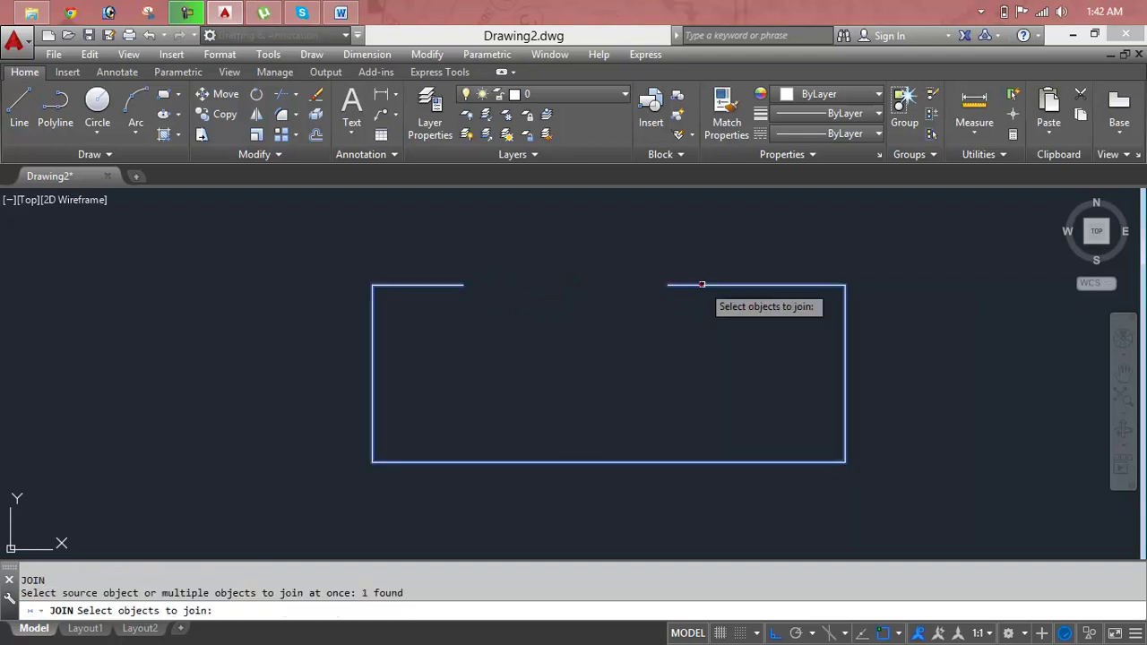
{"action": "left_click", "coordinate": [448, 286]}
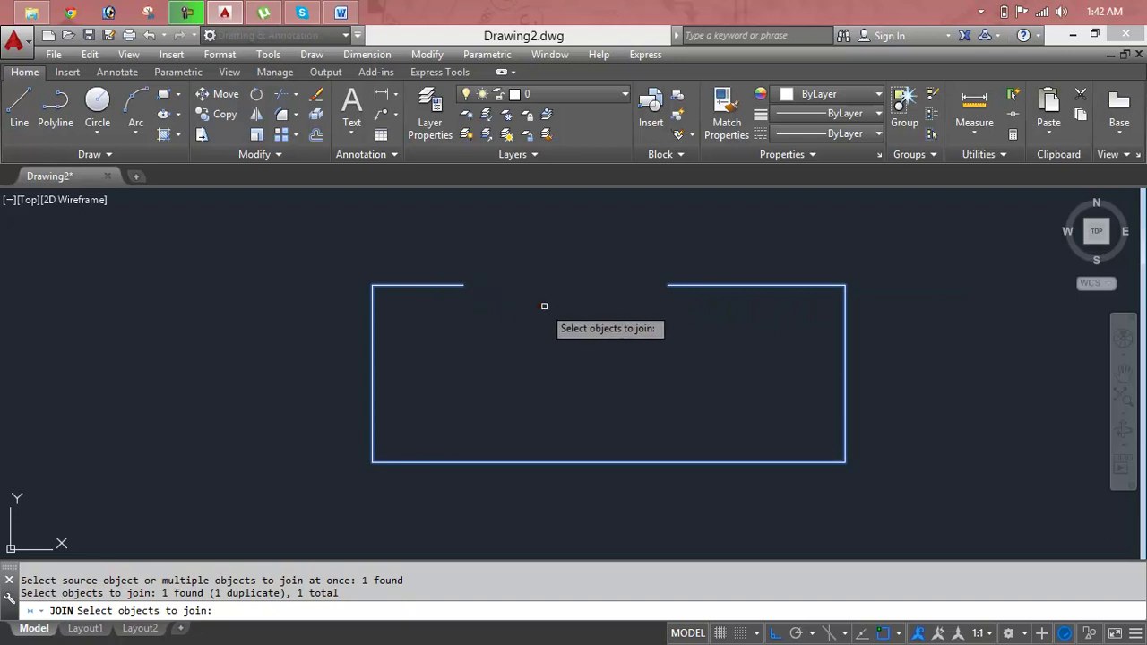
{"action": "key", "text": "Return"}
{"action": "key", "text": "Return"}
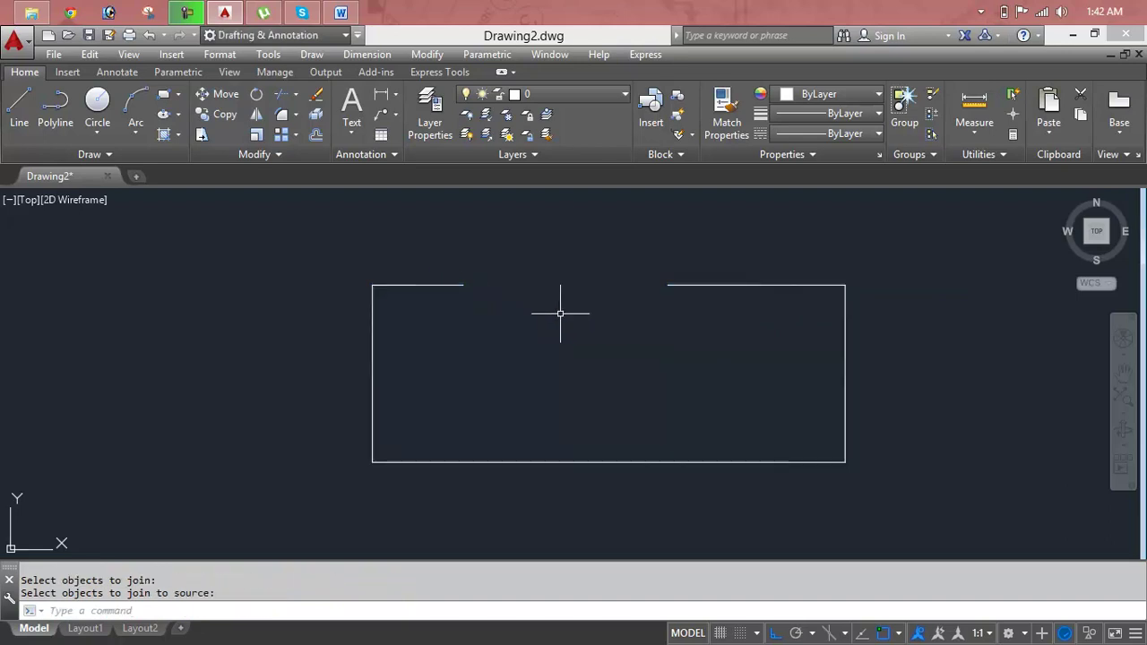
Step: Stretch the gap-end vertex to close the top edge, then delete the rectangle
{"action": "left_click", "coordinate": [691, 285]}
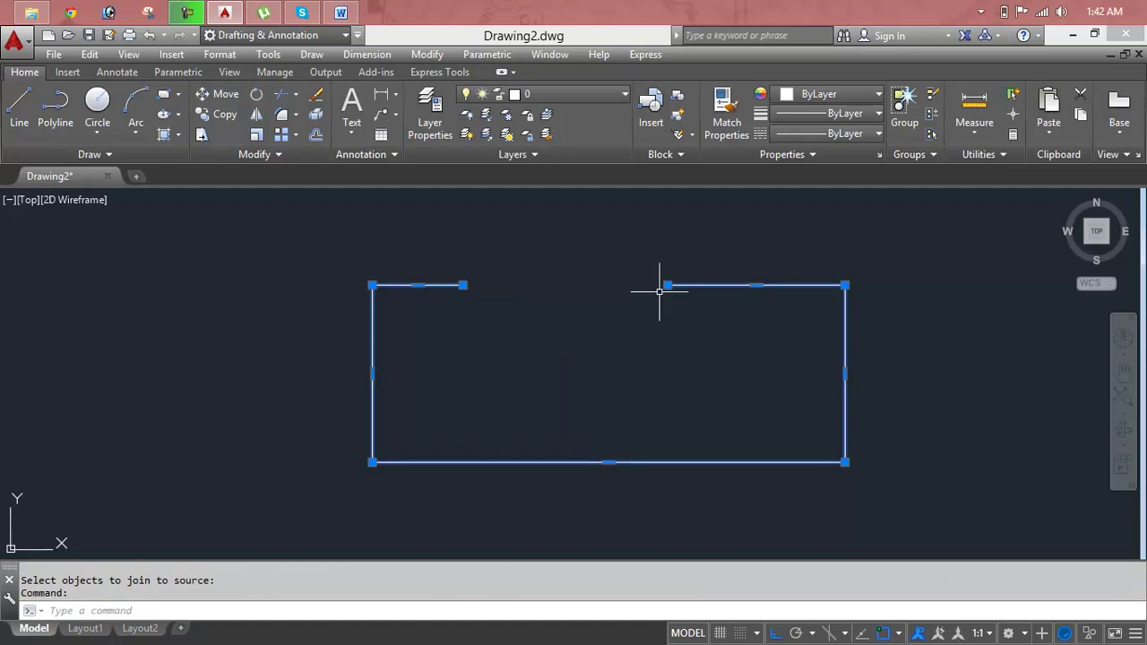
{"action": "left_click", "coordinate": [668, 285]}
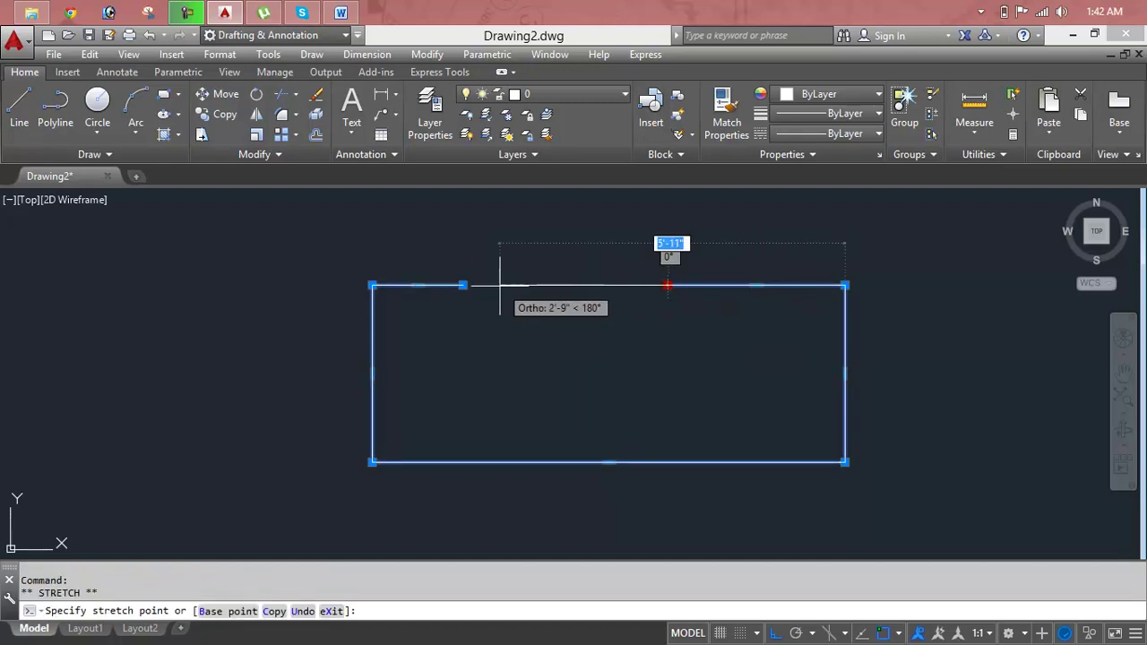
{"action": "left_click", "coordinate": [462, 285]}
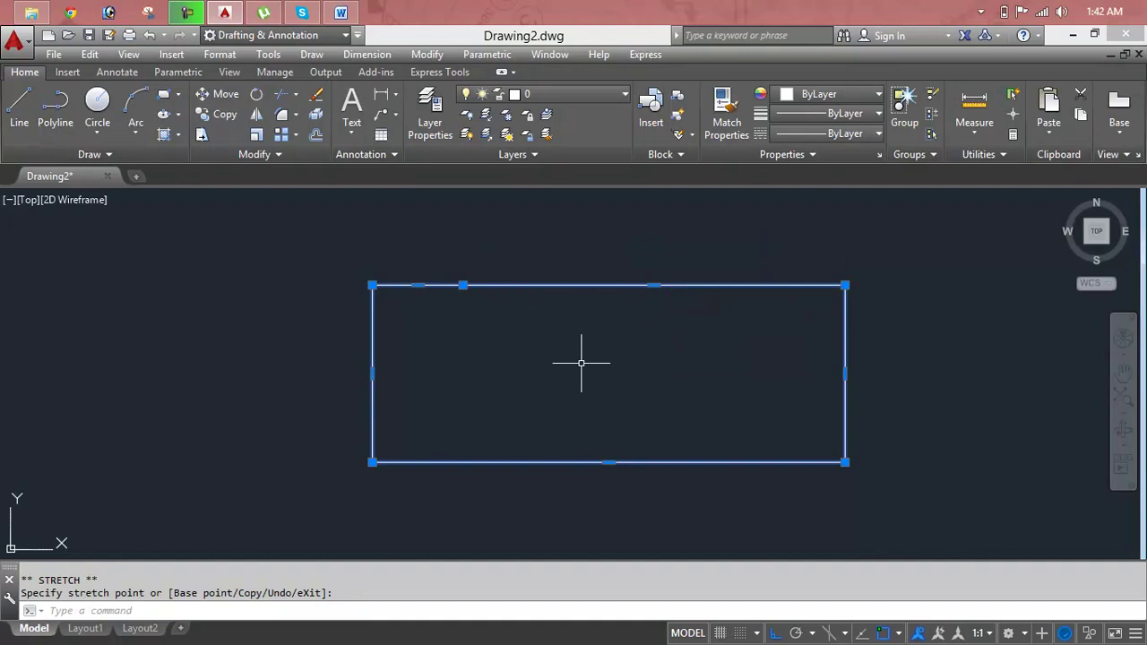
{"action": "key", "text": "Escape"}
{"action": "key", "text": "Escape"}
{"action": "left_click", "coordinate": [586, 285]}
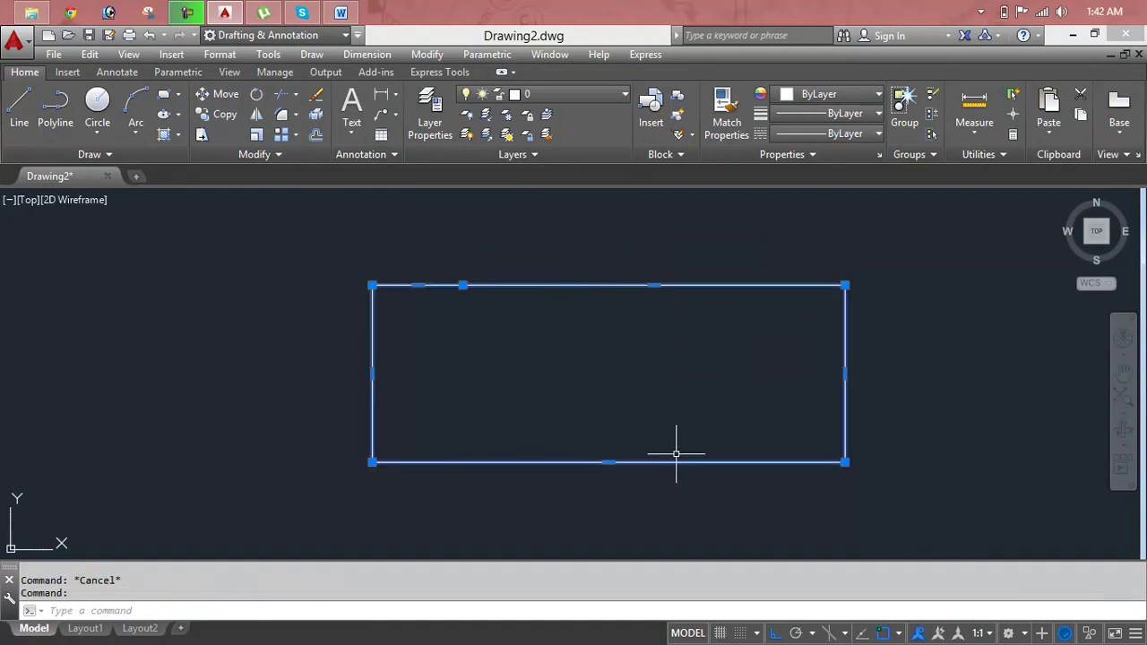
{"action": "key", "text": "Delete"}
Step: Draw two collinear horizontal lines with a gap between them
{"action": "type", "text": "l"}
{"action": "key", "text": "Return"}
{"action": "left_click", "coordinate": [259, 377]}
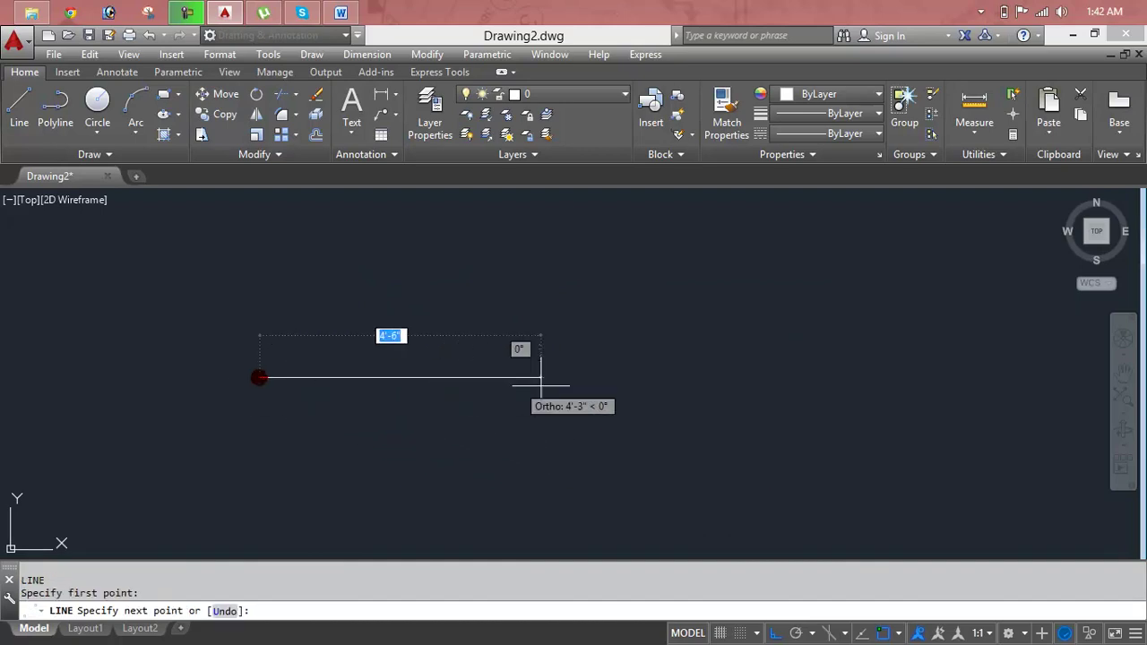
{"action": "left_click", "coordinate": [573, 377]}
{"action": "key", "text": "Return"}
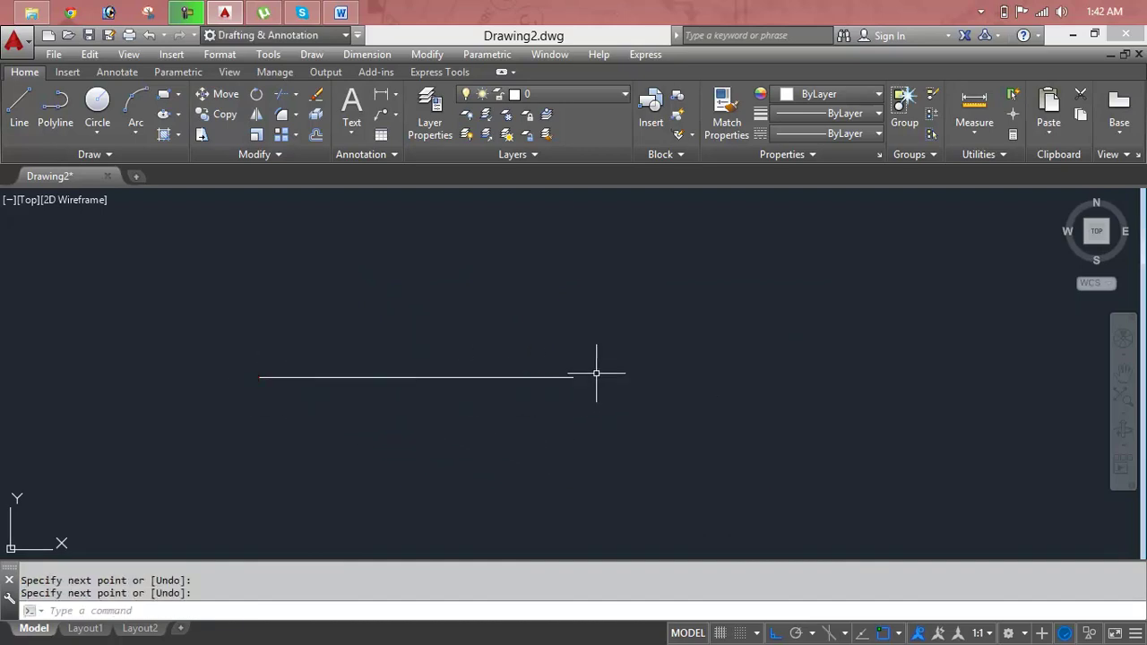
{"action": "key", "text": "Return"}
{"action": "left_click", "coordinate": [659, 377]}
{"action": "left_click", "coordinate": [995, 378]}
{"action": "key", "text": "Escape"}
Step: Pan the view up and regenerate the drawing display
{"action": "middle_click_drag", "start_coordinate": [896, 415], "coordinate": [889, 358]}
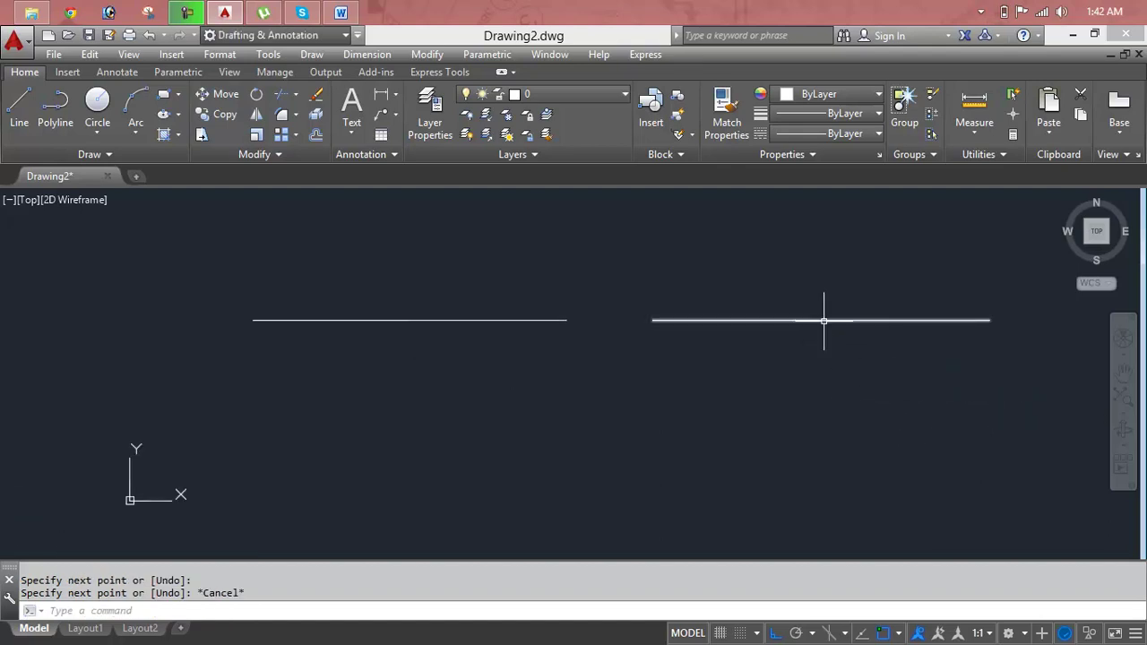
{"action": "key", "text": "Escape"}
{"action": "key", "text": "Escape"}
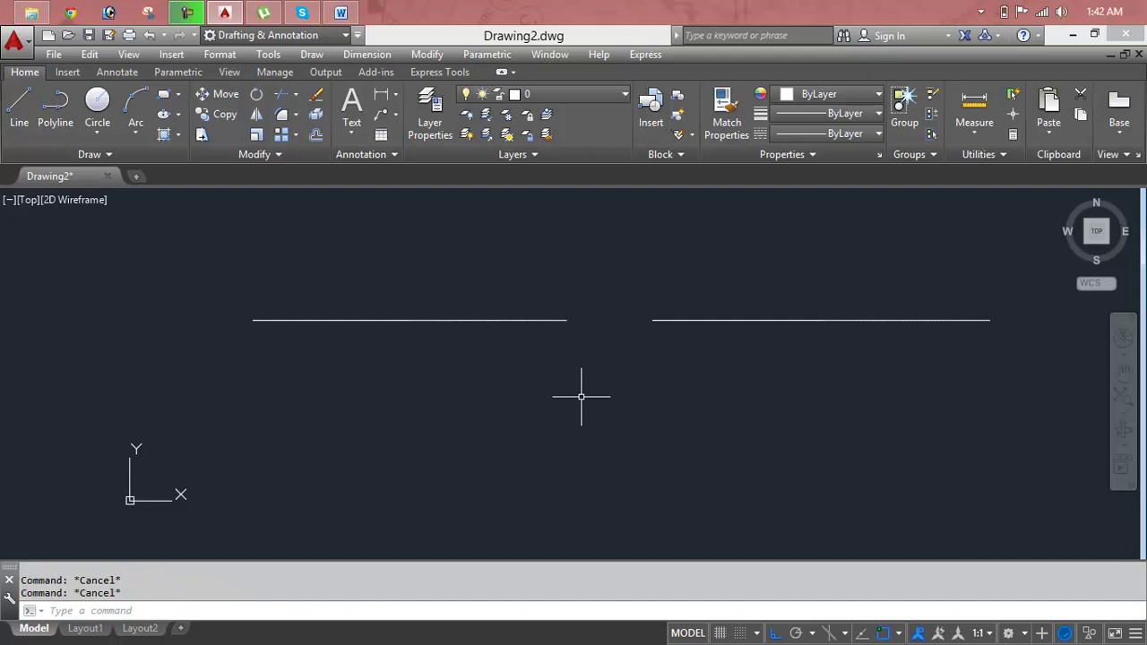
{"action": "type", "text": "re"}
{"action": "key", "text": "Return"}
{"action": "left_click", "coordinate": [485, 392]}
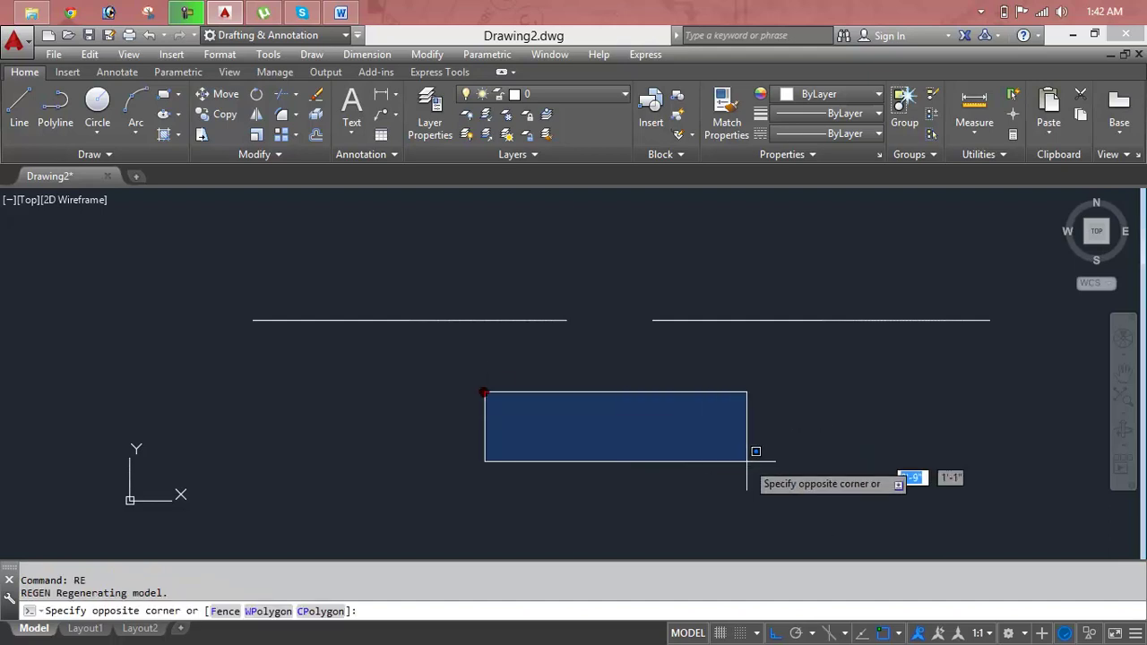
{"action": "key", "text": "Escape"}
{"action": "key", "text": "Escape"}
Step: Draw a rectangle below the two lines
{"action": "type", "text": "re"}
{"action": "key", "text": "Escape"}
{"action": "type", "text": "rec"}
{"action": "key", "text": "Return"}
{"action": "left_click", "coordinate": [447, 423]}
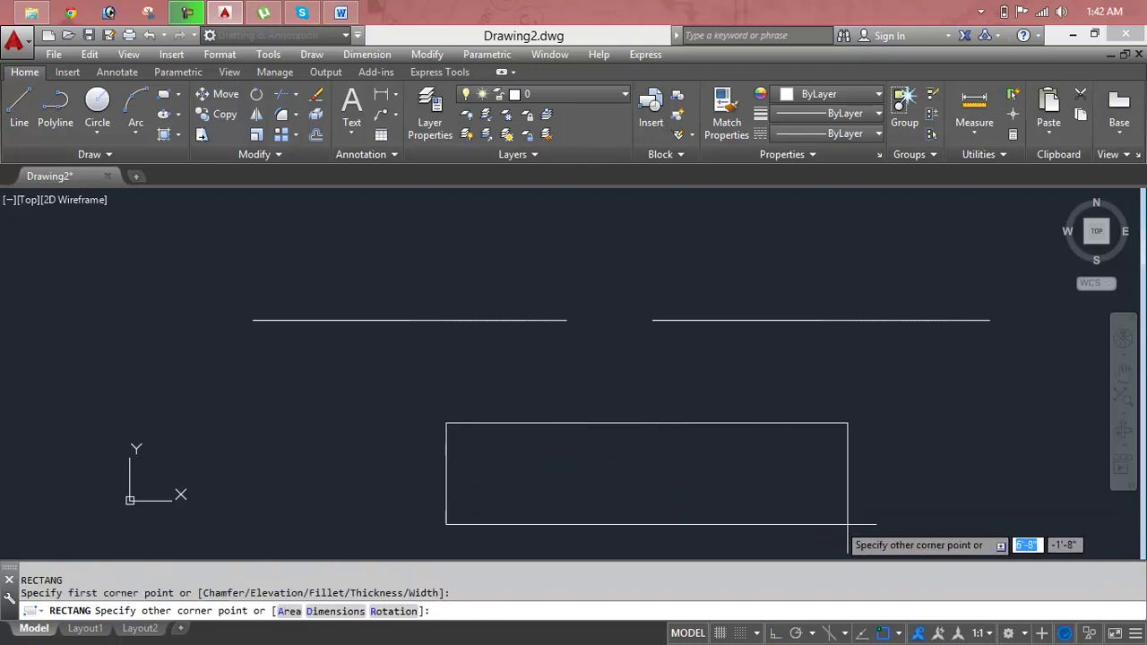
{"action": "left_click", "coordinate": [857, 527]}
Step: Break a gap out of the rectangle's top edge
{"action": "type", "text": "b"}
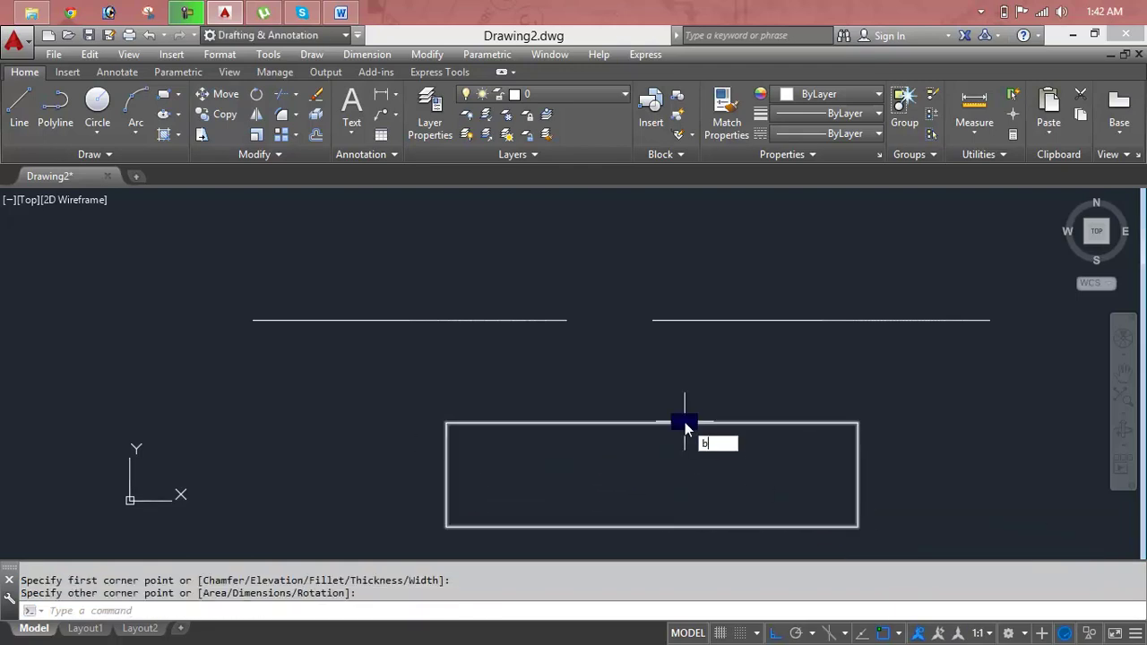
{"action": "key", "text": "Return"}
{"action": "left_click", "coordinate": [685, 422]}
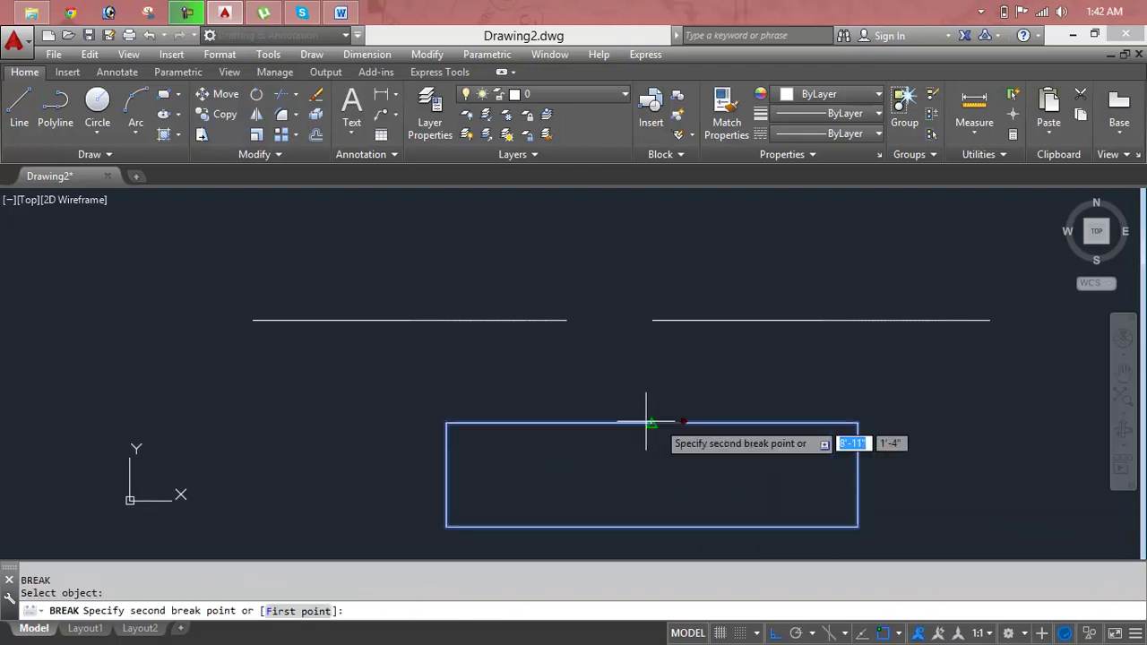
{"action": "left_click", "coordinate": [585, 422]}
{"action": "key", "text": "Escape"}
{"action": "key", "text": "Escape"}
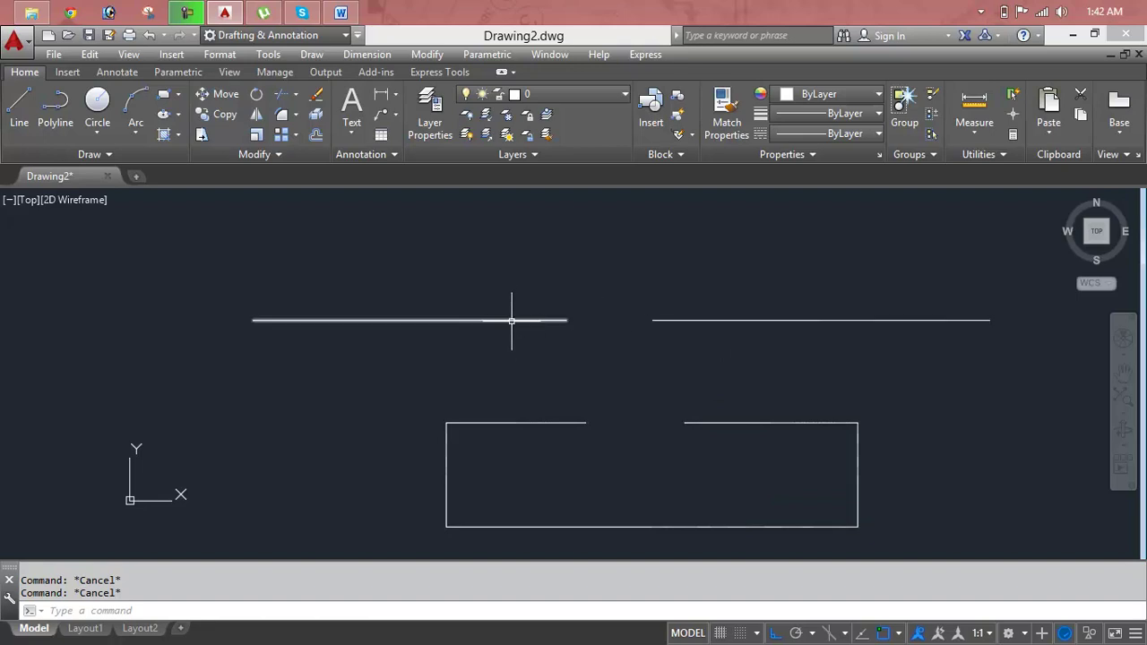
{"action": "middle_click_drag", "start_coordinate": [705, 340], "coordinate": [643, 392]}
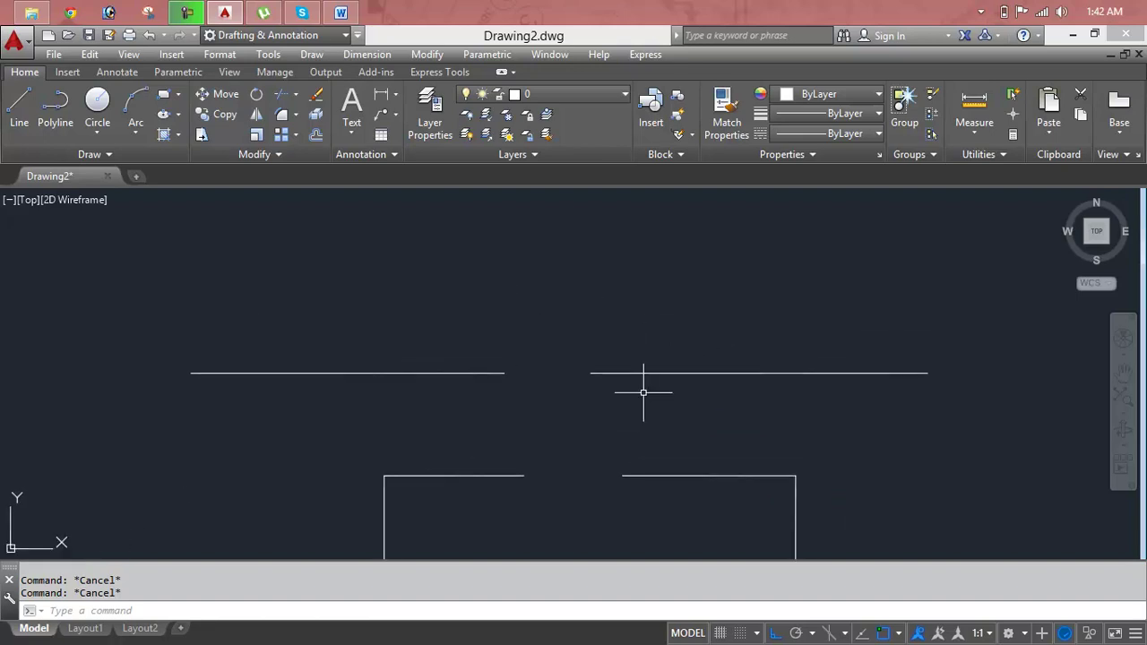
Step: Join the two gapped horizontal lines into one long line
{"action": "type", "text": "j"}
{"action": "key", "text": "Return"}
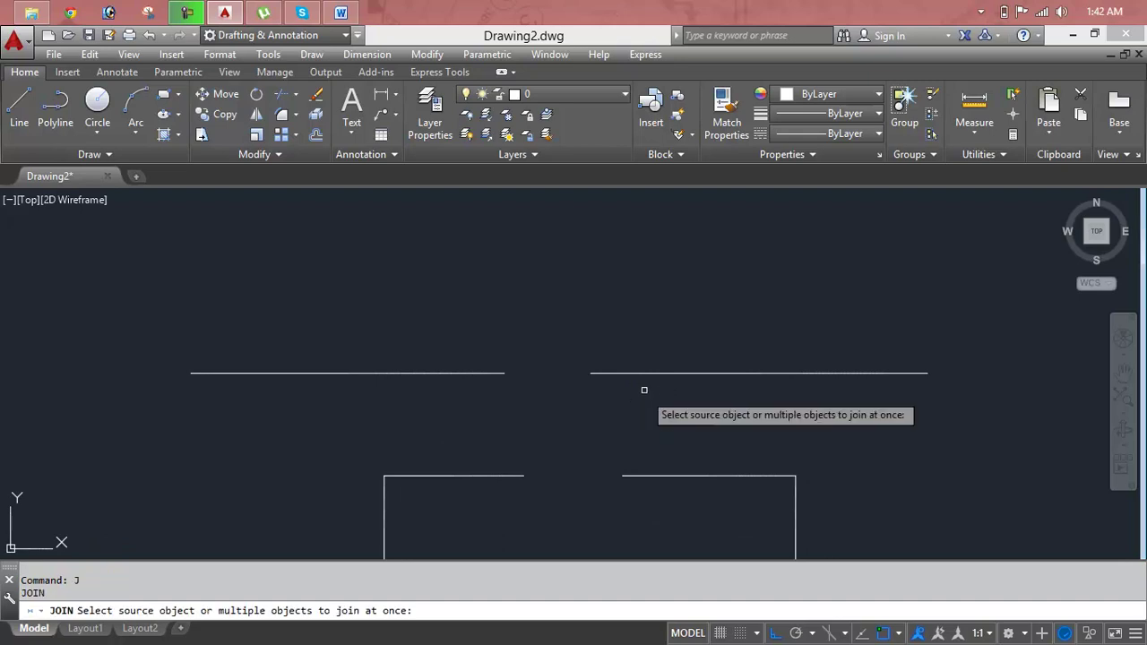
{"action": "left_click", "coordinate": [655, 372]}
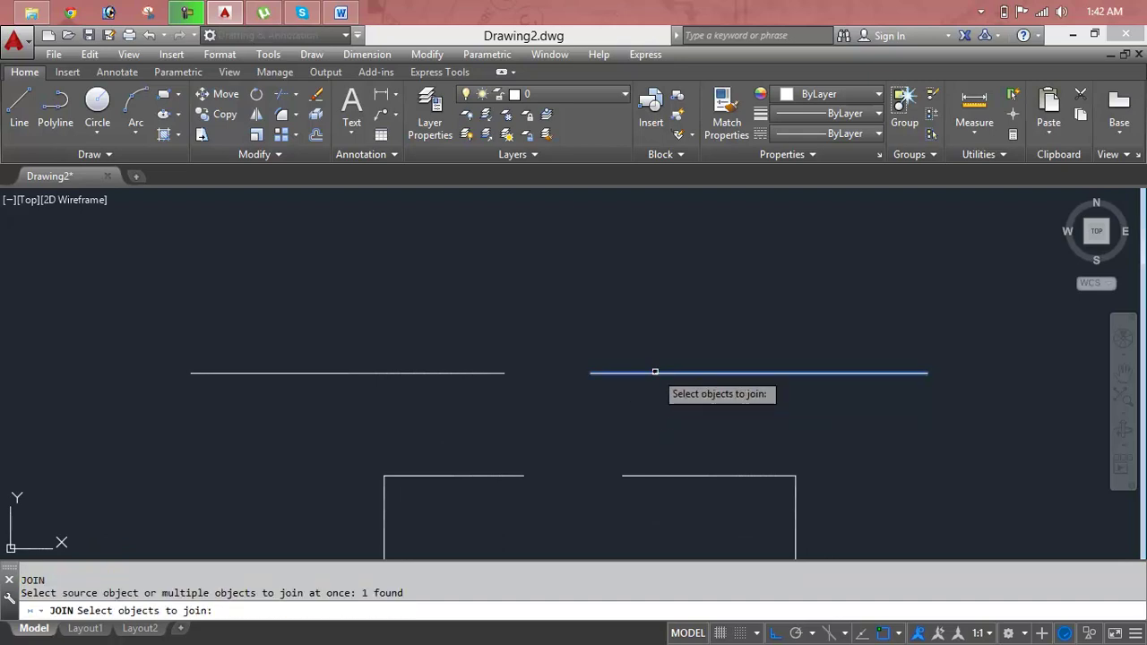
{"action": "left_click", "coordinate": [476, 374]}
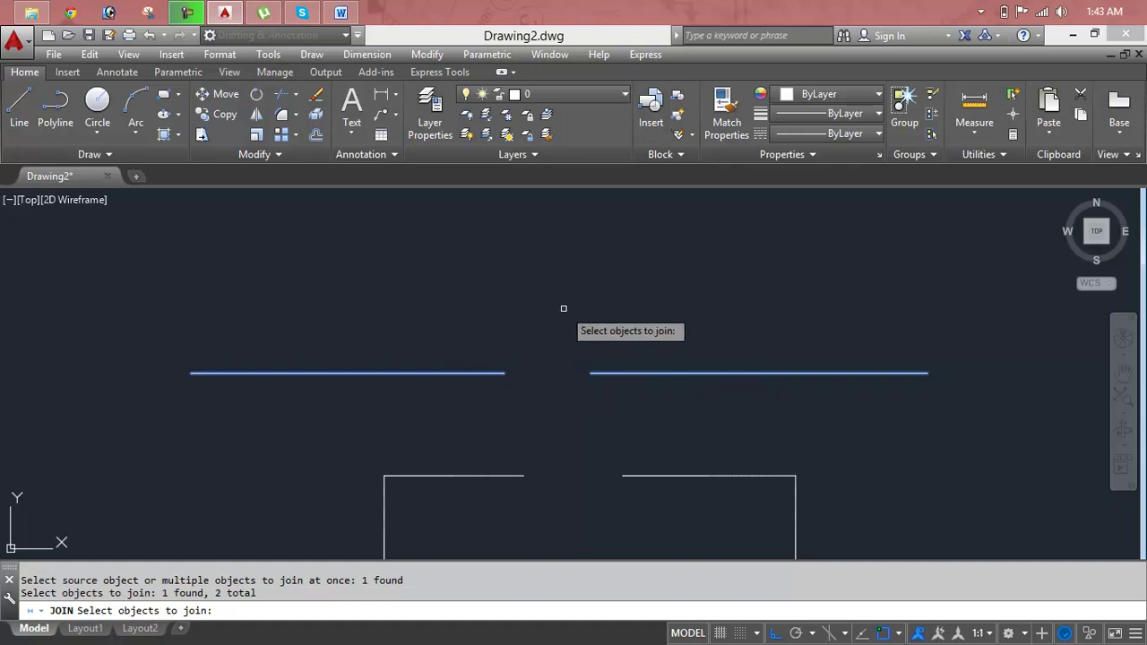
{"action": "scroll", "coordinate": [564, 308], "scroll_direction": "down", "scroll_amount": 3}
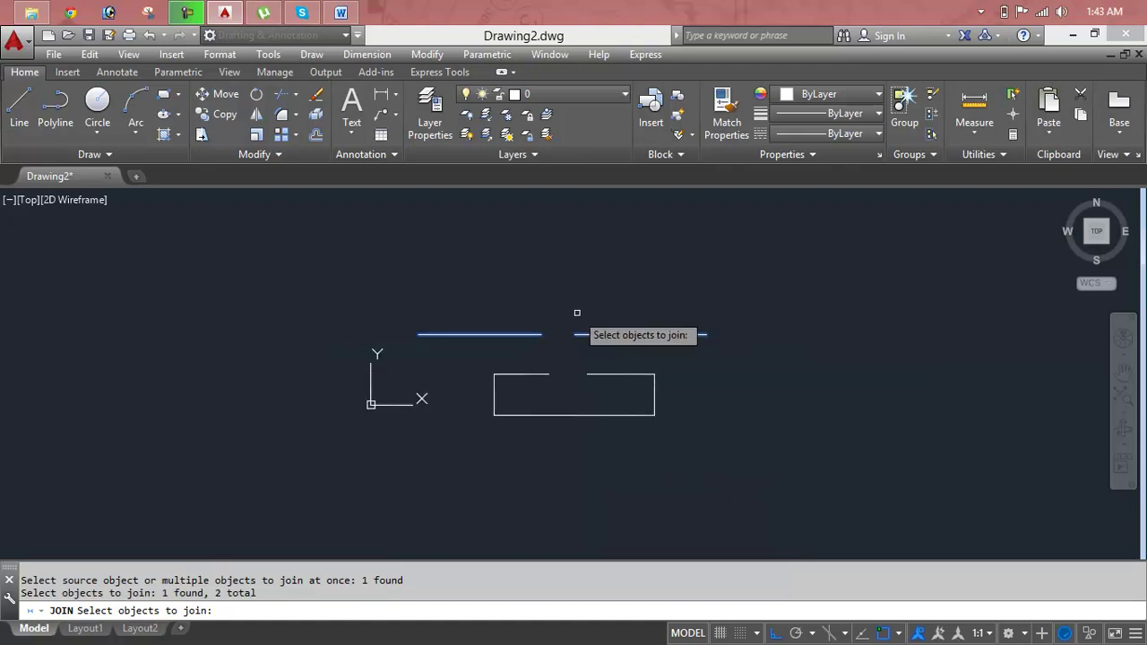
{"action": "key", "text": "Return"}
{"action": "middle_click_drag", "start_coordinate": [581, 313], "coordinate": [511, 396]}
{"action": "key", "text": "Escape"}
{"action": "key", "text": "Escape"}
Step: Draw a vertical line rising from the long line's right end
{"action": "type", "text": "l"}
{"action": "key", "text": "Return"}
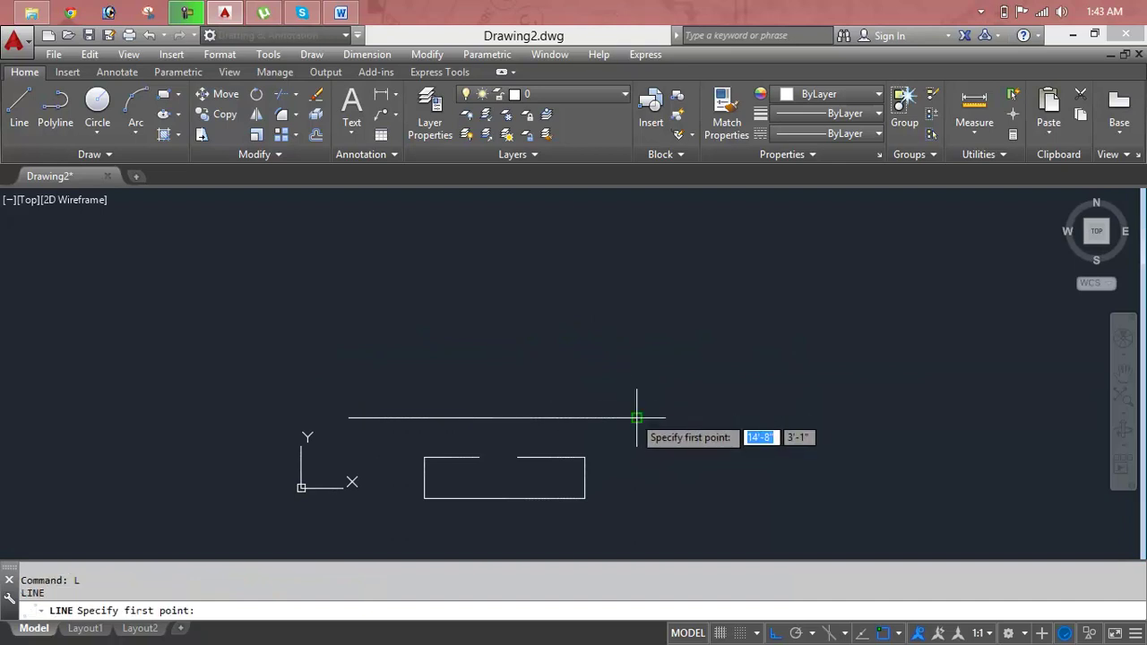
{"action": "left_click", "coordinate": [640, 384]}
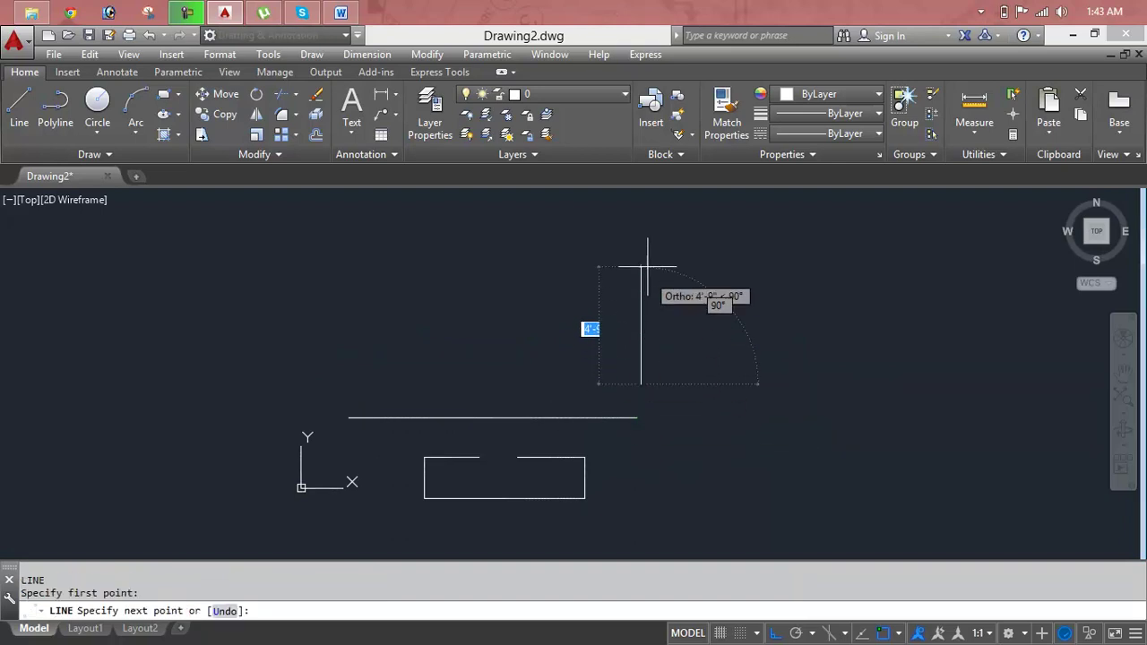
{"action": "left_click", "coordinate": [644, 233]}
{"action": "key", "text": "Escape"}
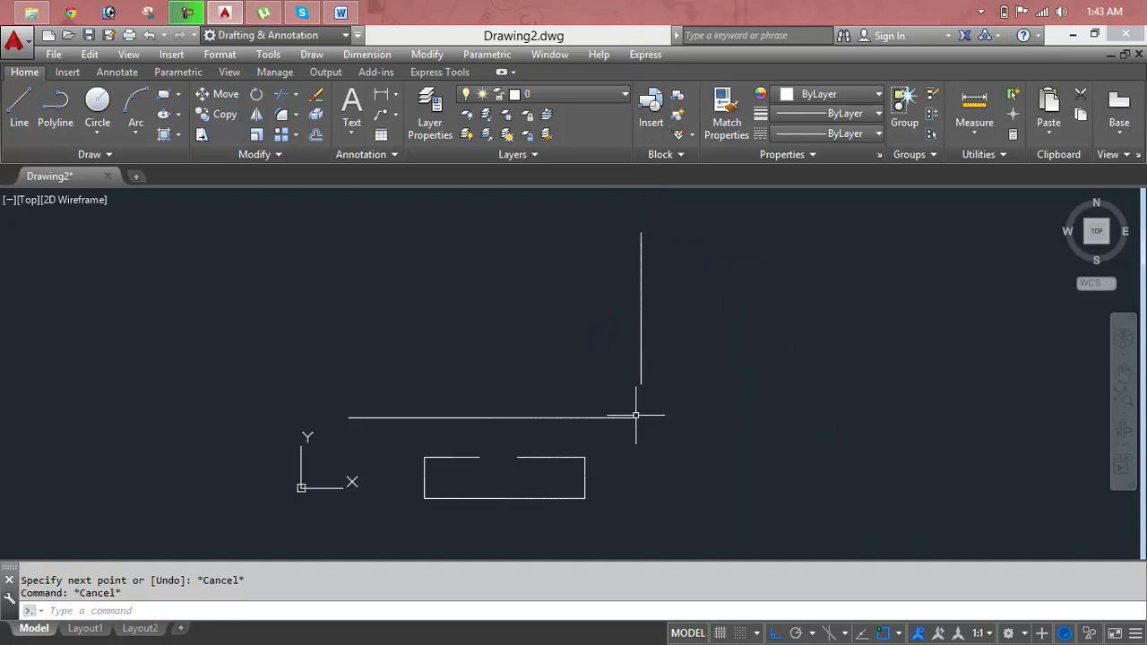
{"action": "key", "text": "Escape"}
Step: Try joining the horizontal and vertical lines, which reports 0 objects joined
{"action": "type", "text": "j"}
{"action": "key", "text": "Return"}
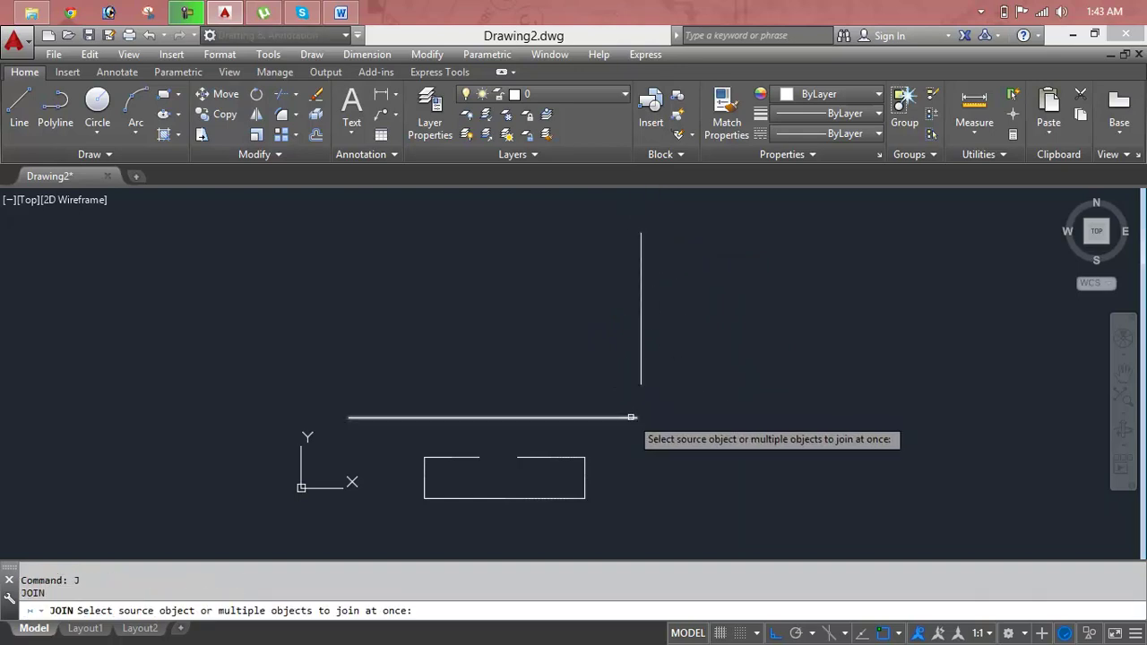
{"action": "left_click", "coordinate": [631, 417]}
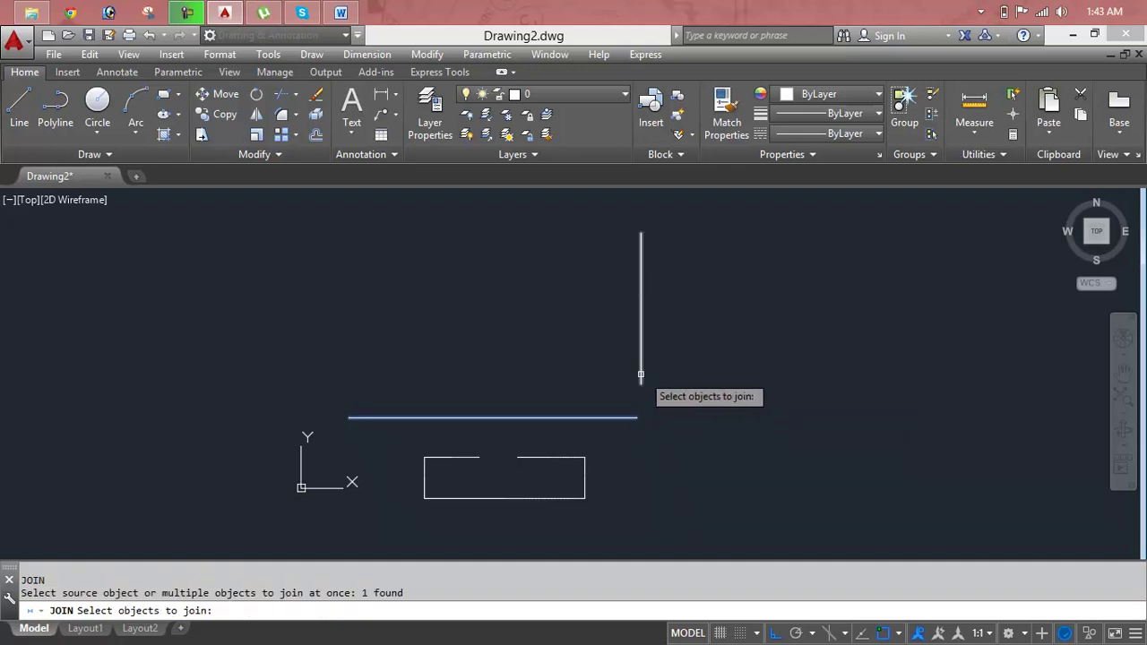
{"action": "left_click", "coordinate": [643, 375]}
{"action": "key", "text": "Return"}
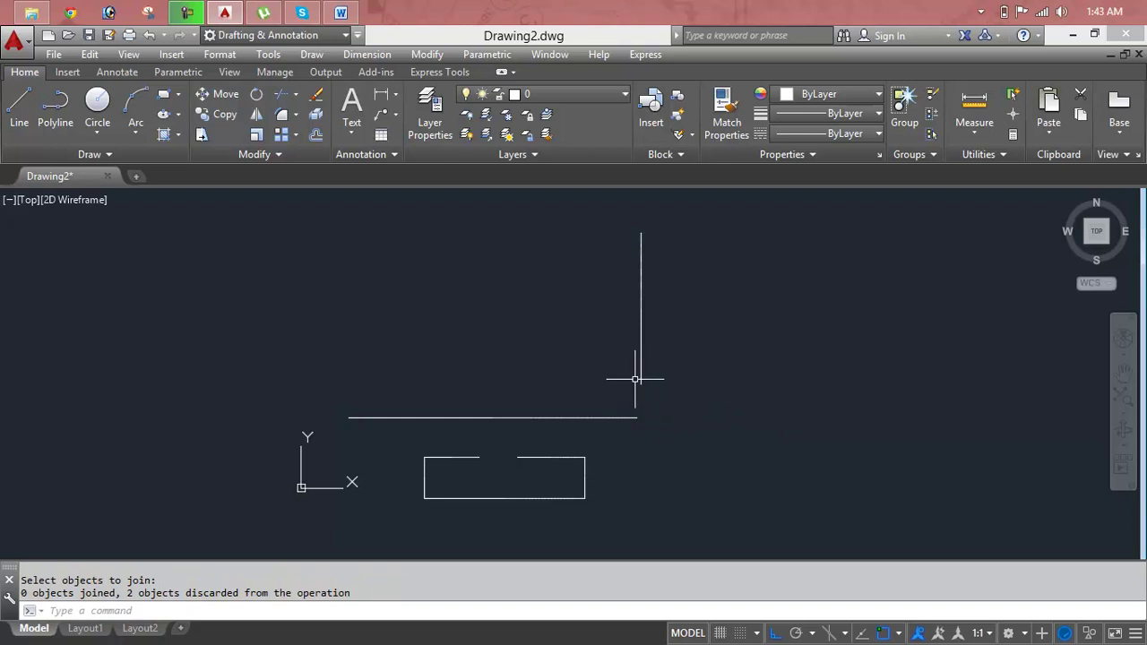
{"action": "scroll", "coordinate": [638, 414], "scroll_direction": "up", "scroll_amount": 2}
Step: Erase the two lines and the gapped rectangle with crossing selections
{"action": "scroll", "coordinate": [635, 411], "scroll_direction": "down", "scroll_amount": 2}
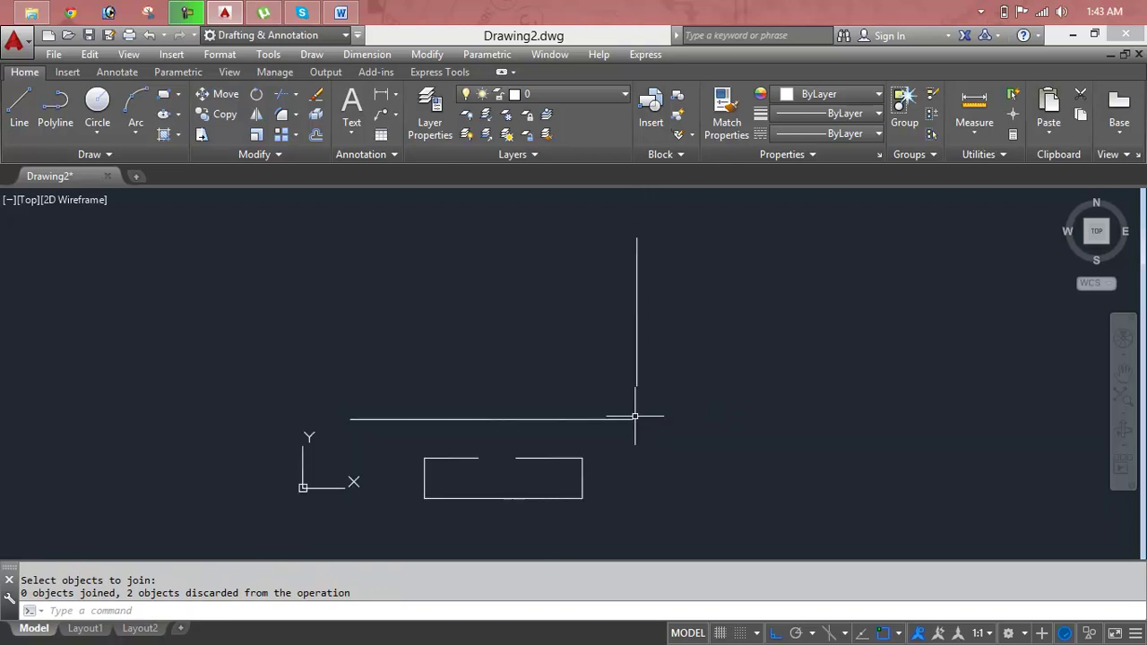
{"action": "left_click", "coordinate": [672, 309]}
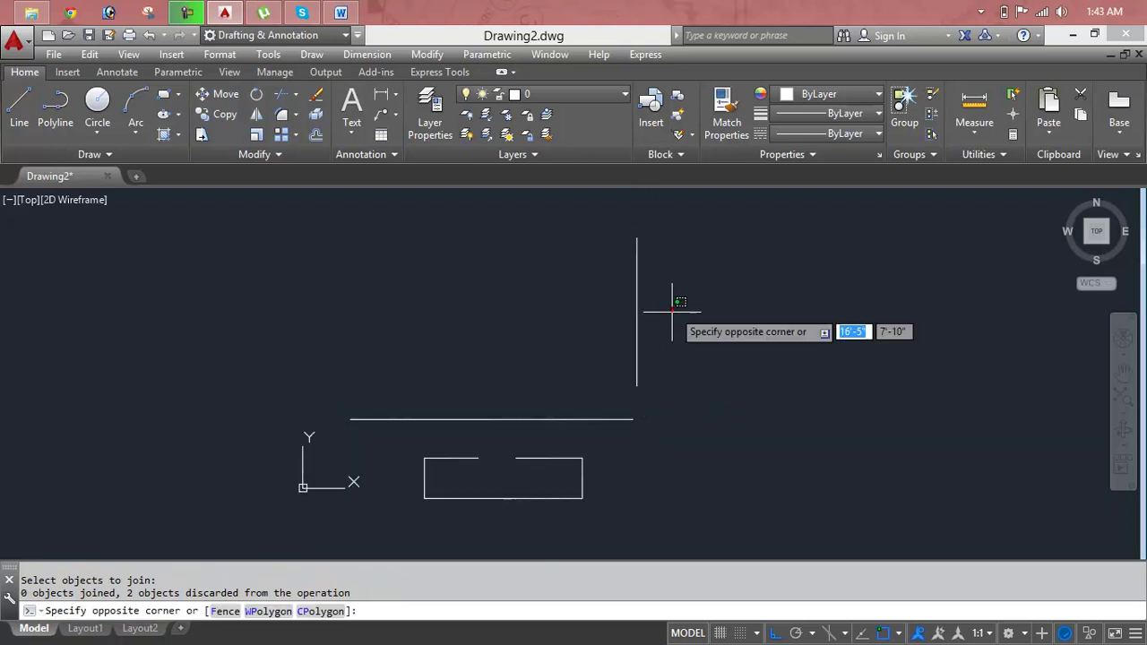
{"action": "left_click", "coordinate": [557, 440]}
{"action": "key", "text": "Delete"}
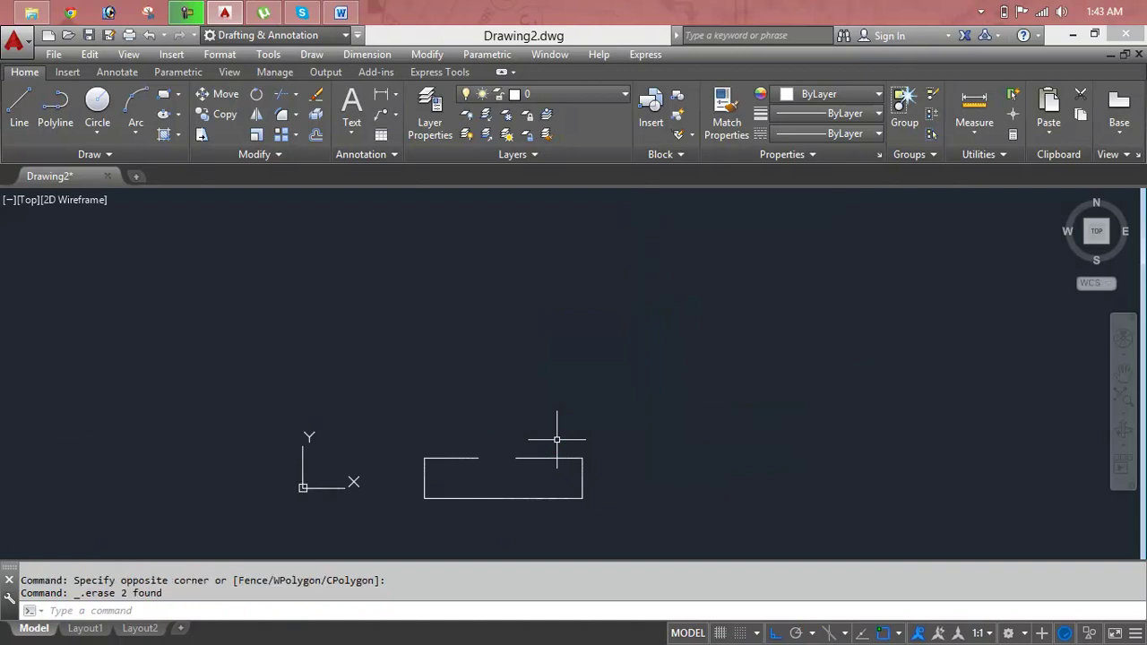
{"action": "left_click", "coordinate": [642, 415]}
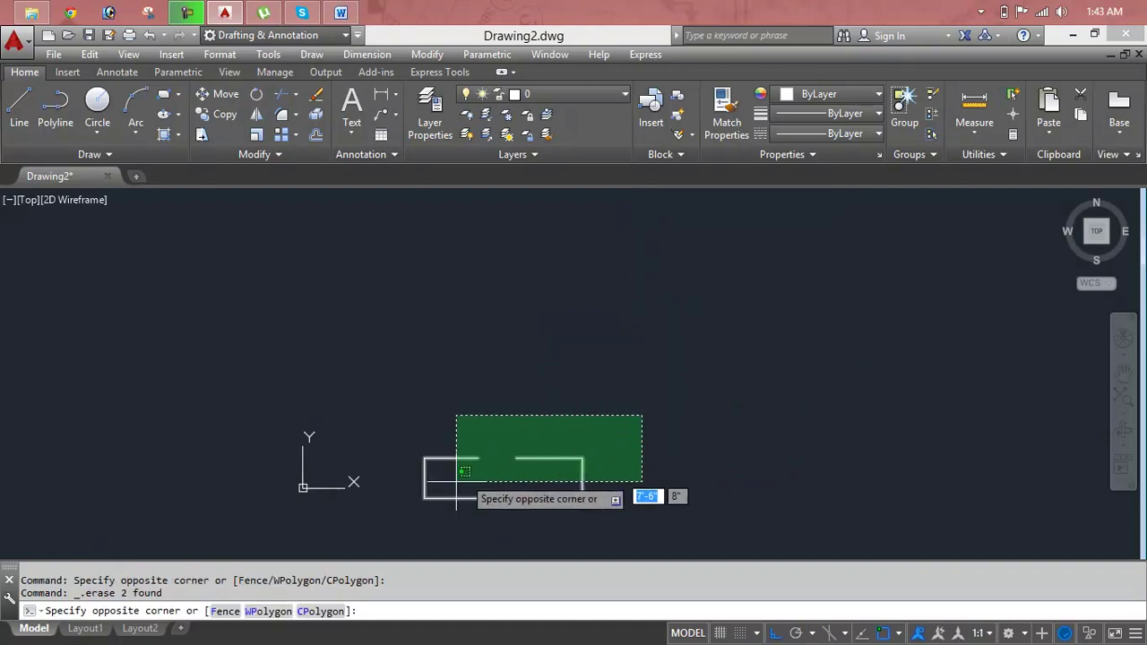
{"action": "left_click", "coordinate": [415, 520]}
{"action": "key", "text": "Delete"}
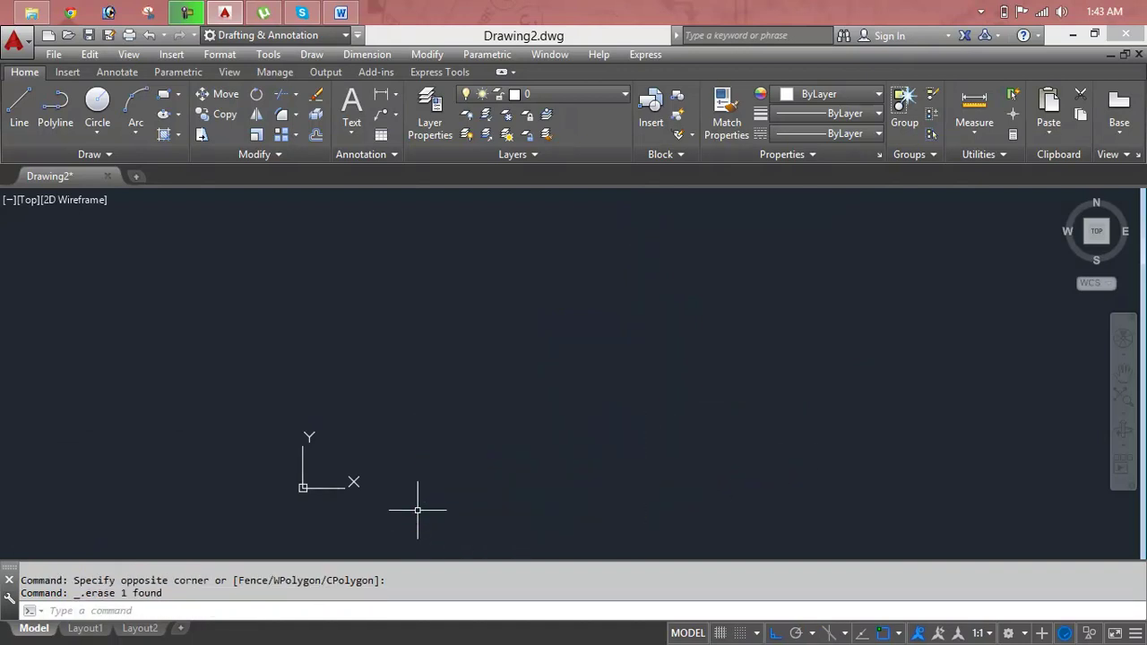
Step: Turn off 'Display at UCS origin point' in the UCS icon settings
{"action": "type", "text": "uc"}
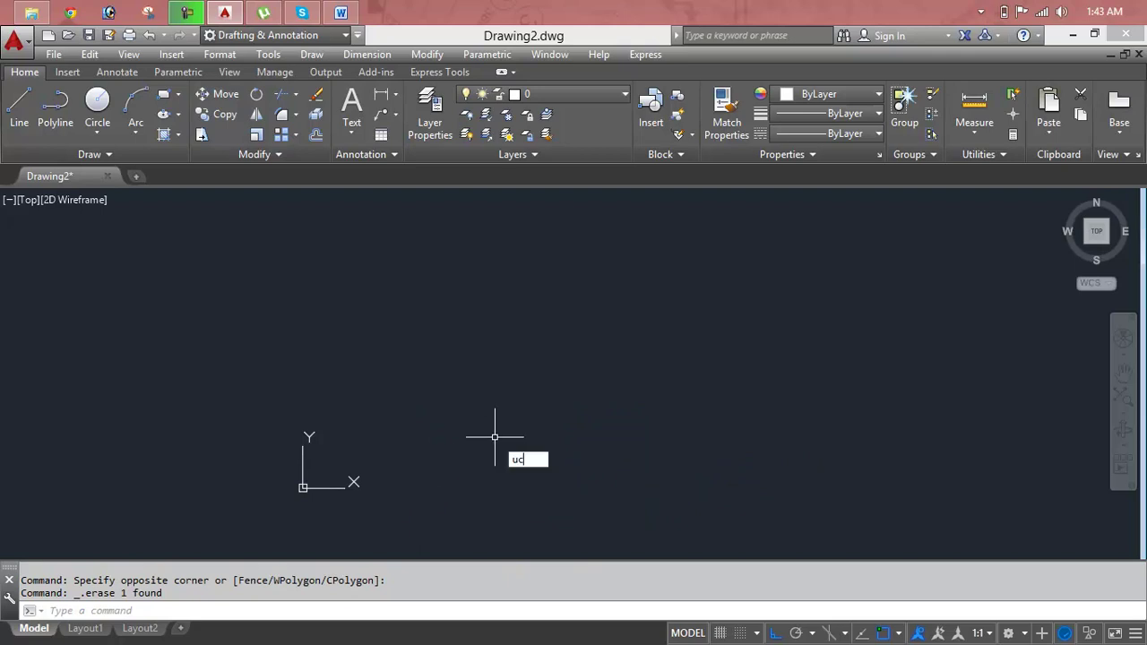
{"action": "key", "text": "Return"}
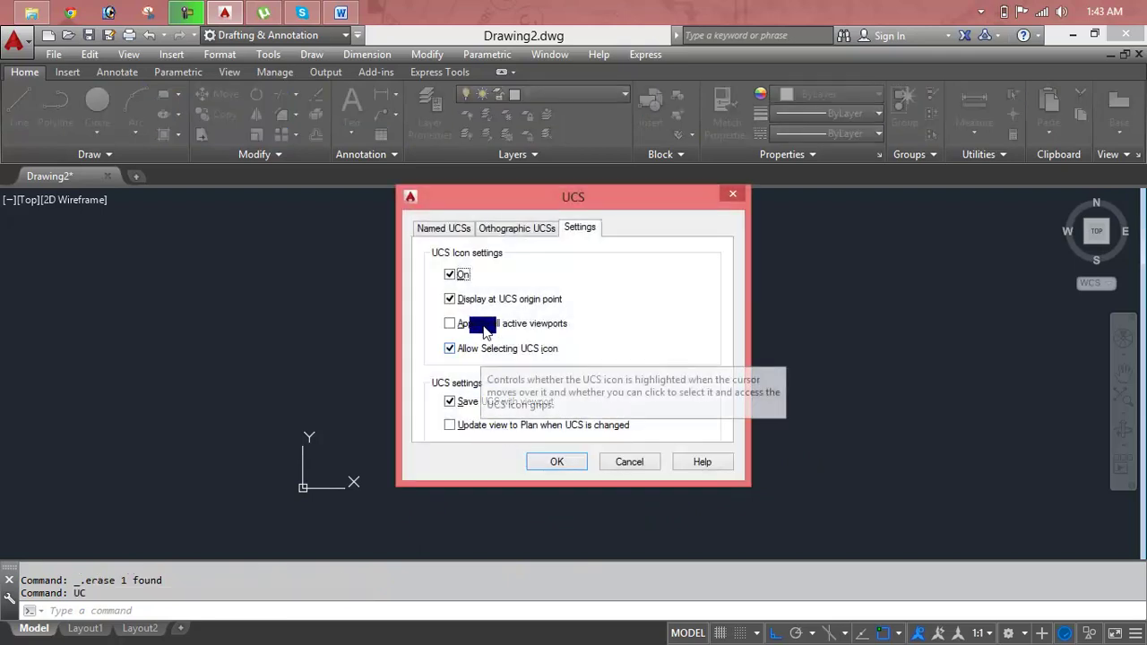
{"action": "left_click", "coordinate": [484, 303]}
{"action": "left_click", "coordinate": [569, 468]}
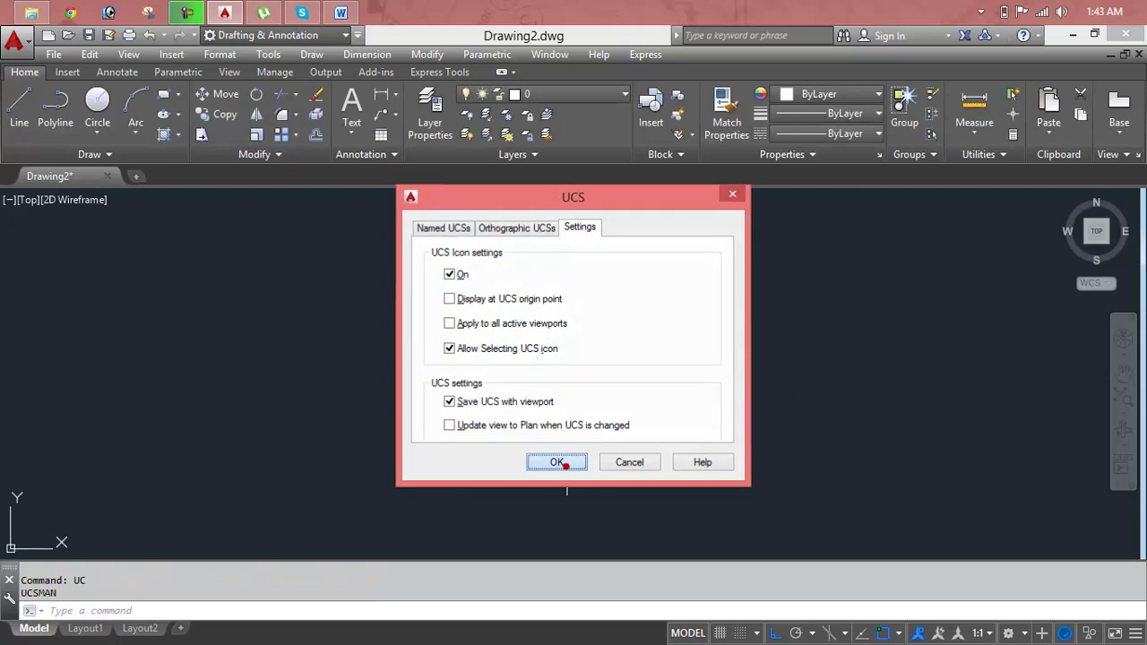
{"action": "key", "text": "Escape"}
{"action": "key", "text": "Escape"}
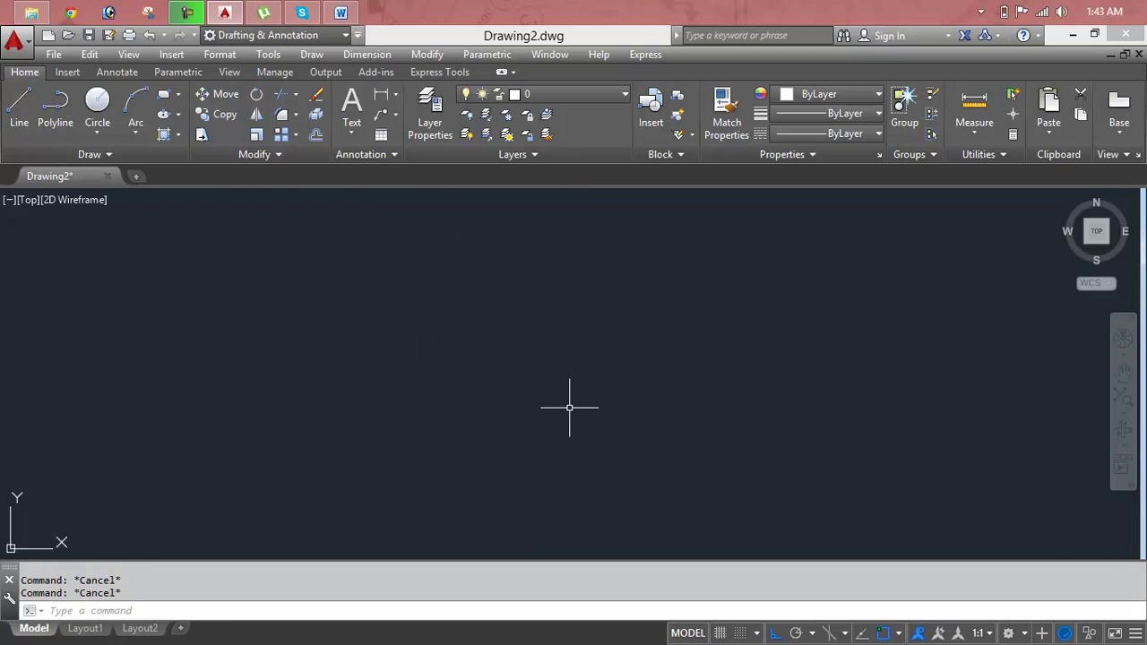
Step: Draw a 10 by 5 rectangle from four separate lines with LINE
{"action": "type", "text": "l"}
{"action": "key", "text": "Return"}
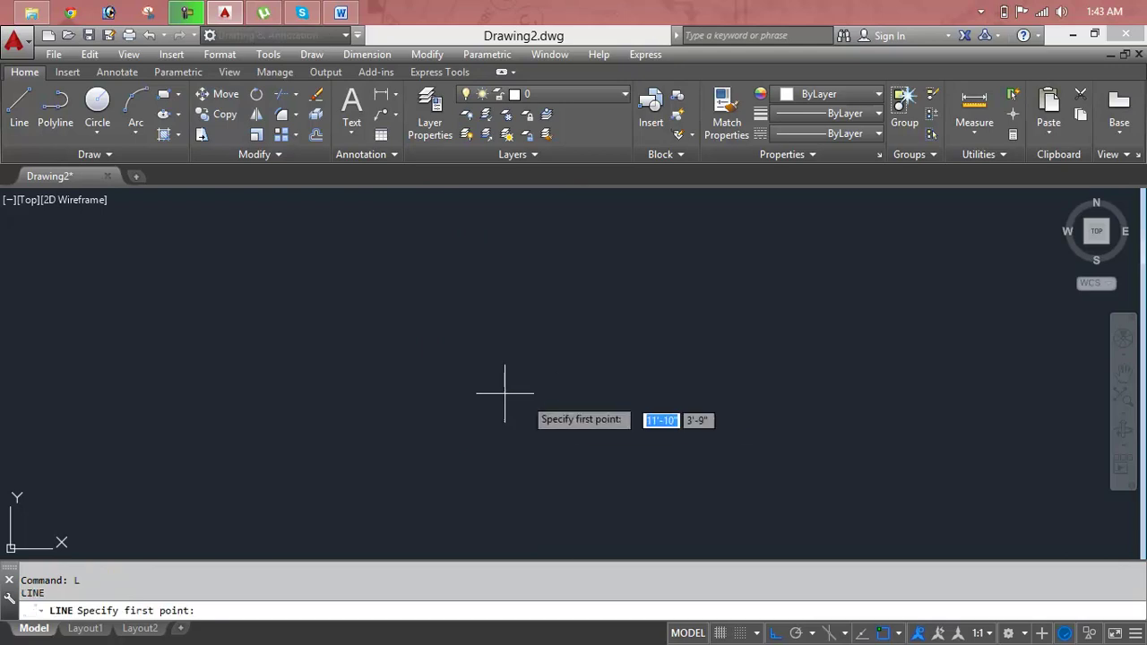
{"action": "left_click", "coordinate": [358, 357]}
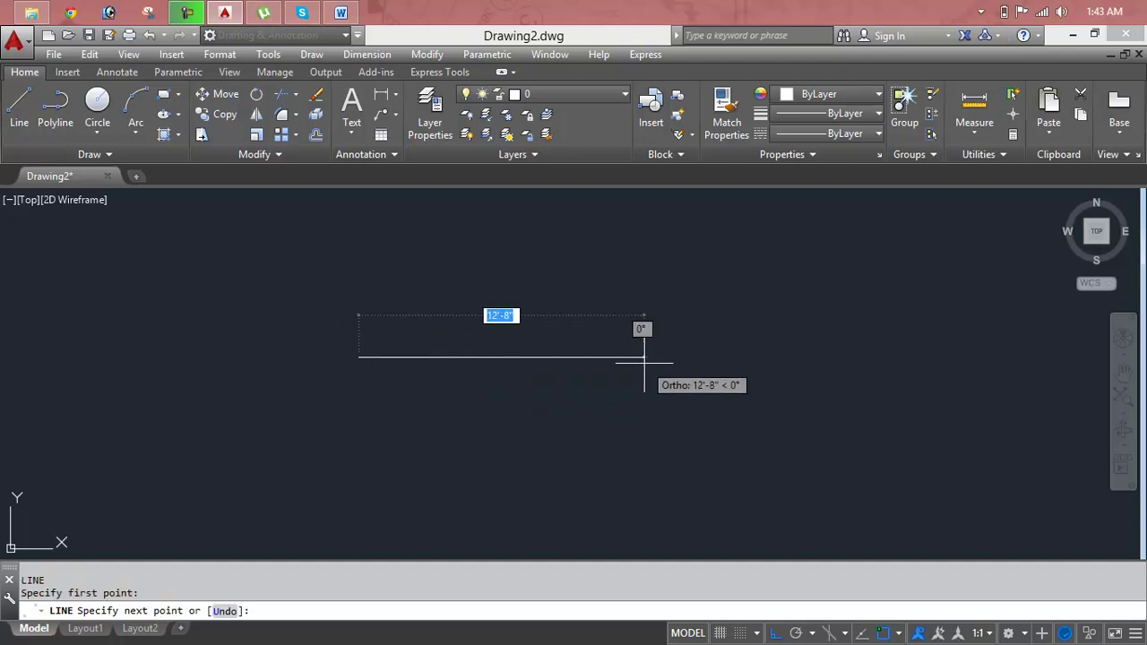
{"action": "type", "text": "10"}
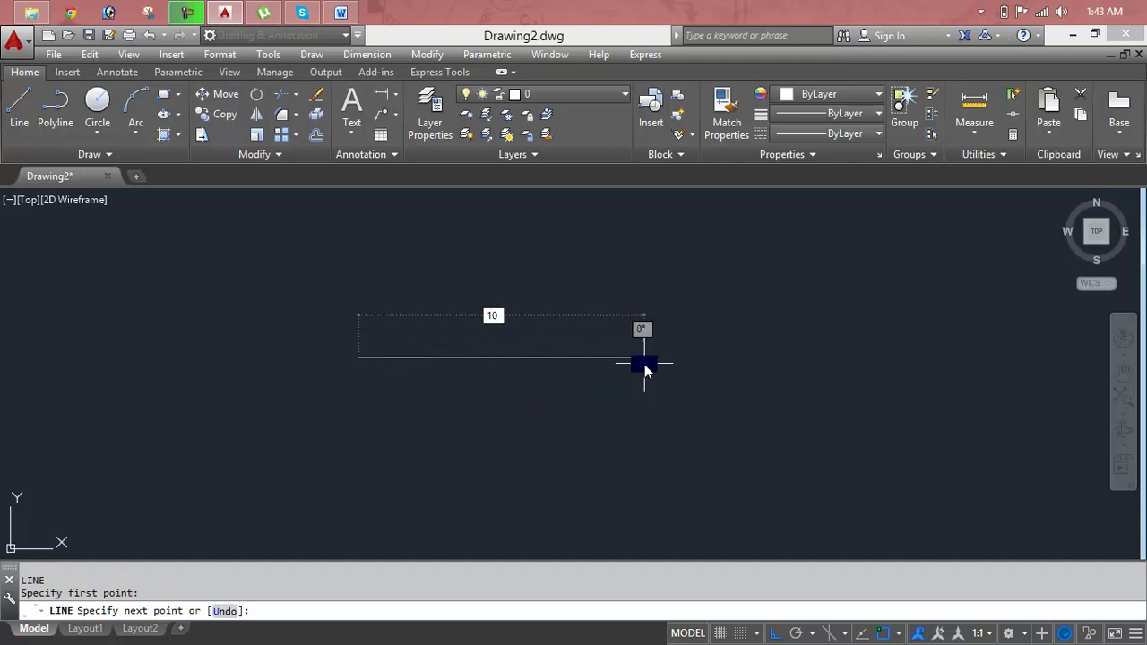
{"action": "key", "text": "Return"}
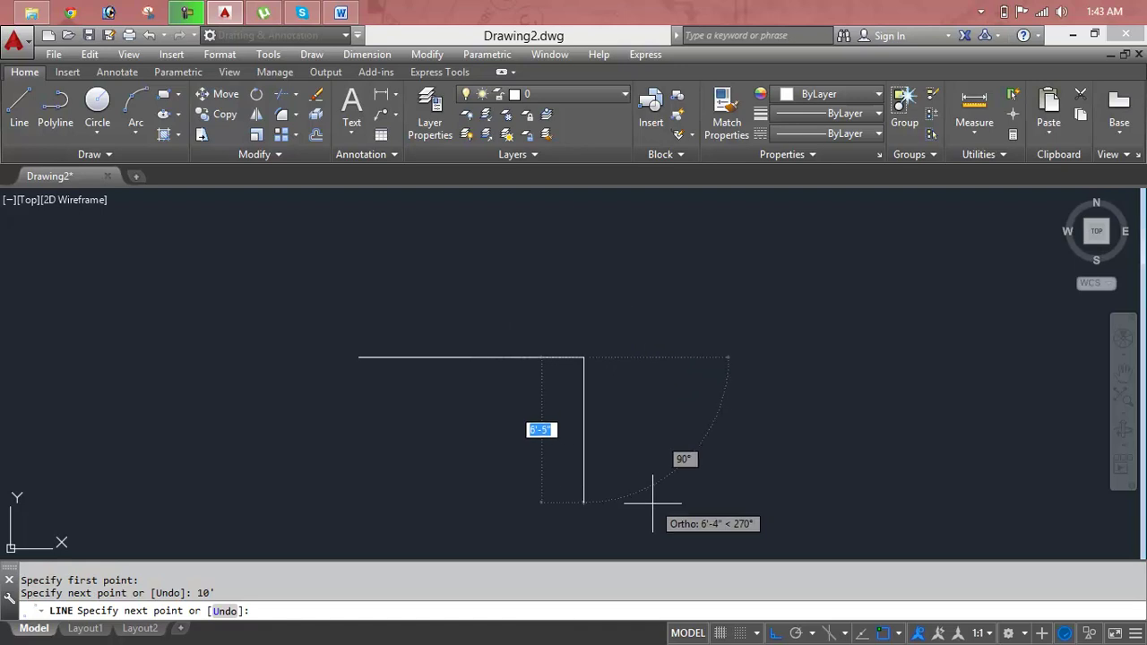
{"action": "type", "text": "5"}
{"action": "key", "text": "Return"}
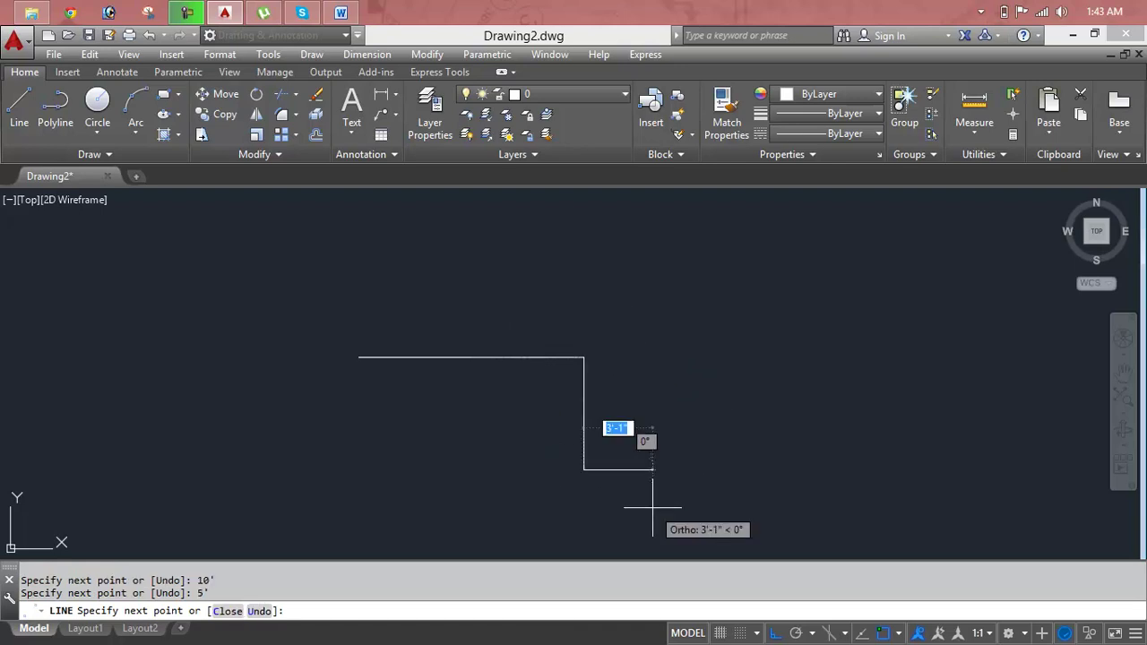
{"action": "type", "text": "10"}
{"action": "key", "text": "Return"}
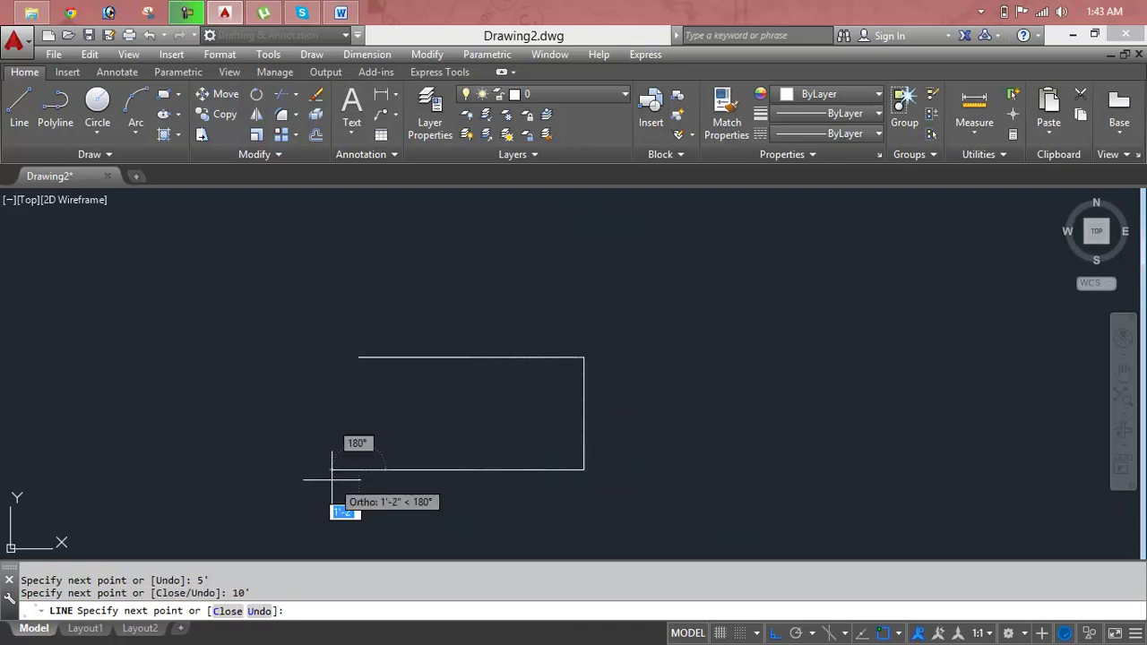
{"action": "type", "text": "5"}
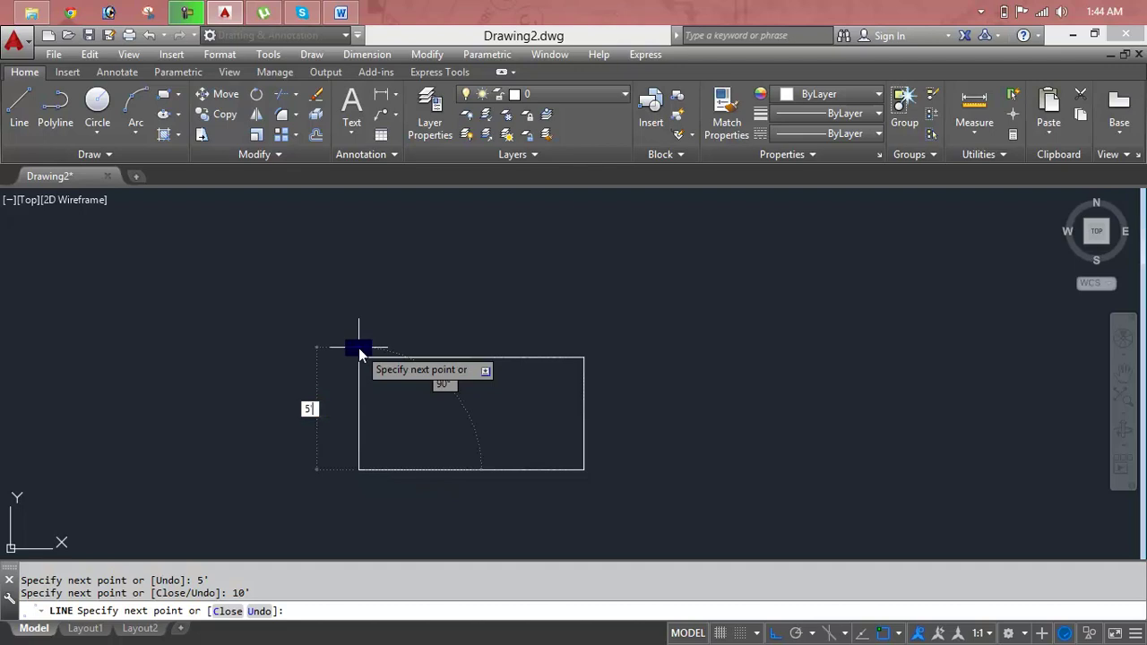
{"action": "key", "text": "Return"}
{"action": "key", "text": "Escape"}
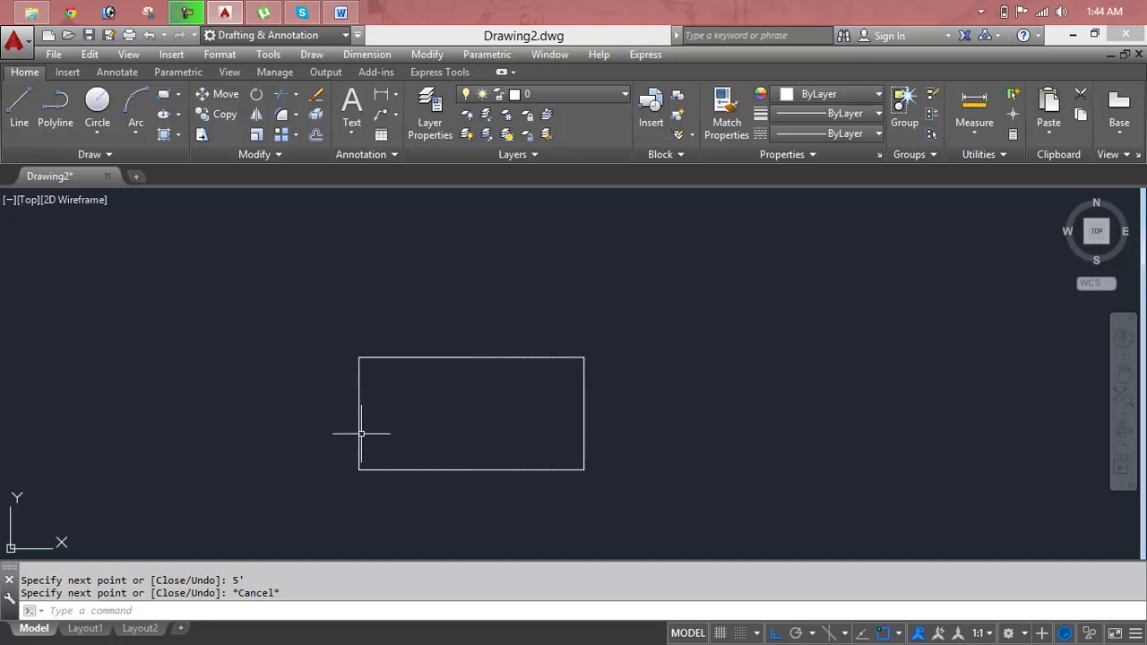
Step: Zoom to fit the rectangle, select each edge to confirm it's a separate line, then deselect
{"action": "scroll", "coordinate": [379, 379], "scroll_direction": "up", "scroll_amount": 3}
{"action": "scroll", "coordinate": [422, 341], "scroll_direction": "up", "scroll_amount": 2}
{"action": "scroll", "coordinate": [362, 373], "scroll_direction": "down", "scroll_amount": 2}
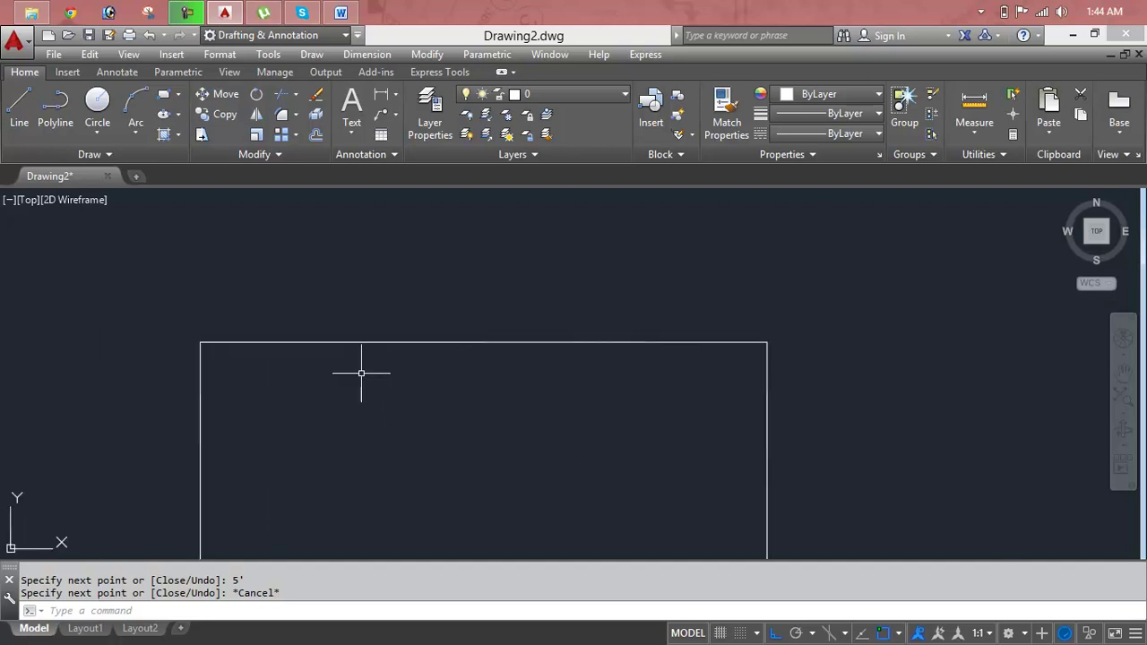
{"action": "key", "text": "Escape"}
{"action": "key", "text": "Escape"}
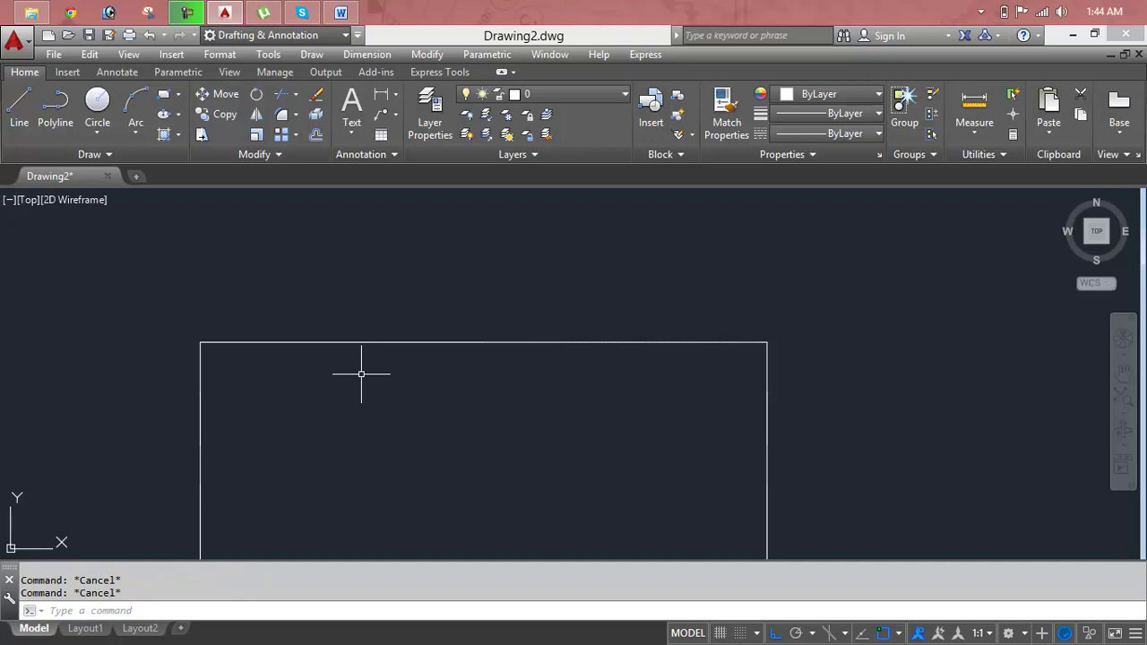
{"action": "scroll", "coordinate": [361, 373], "scroll_direction": "down", "scroll_amount": 2}
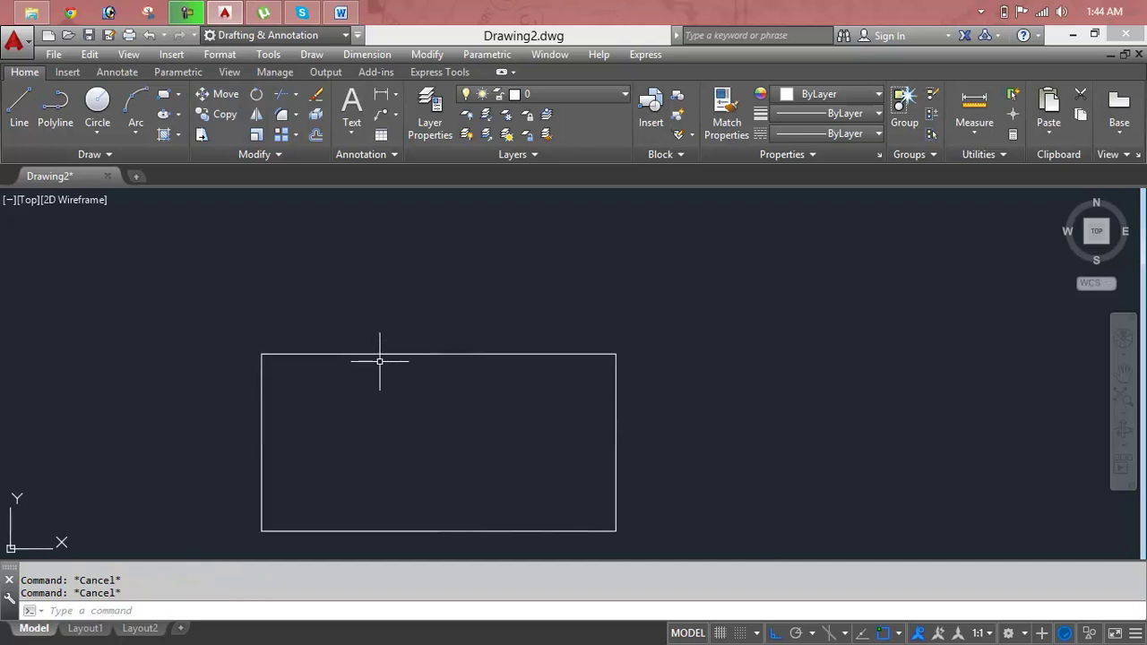
{"action": "left_click", "coordinate": [383, 354]}
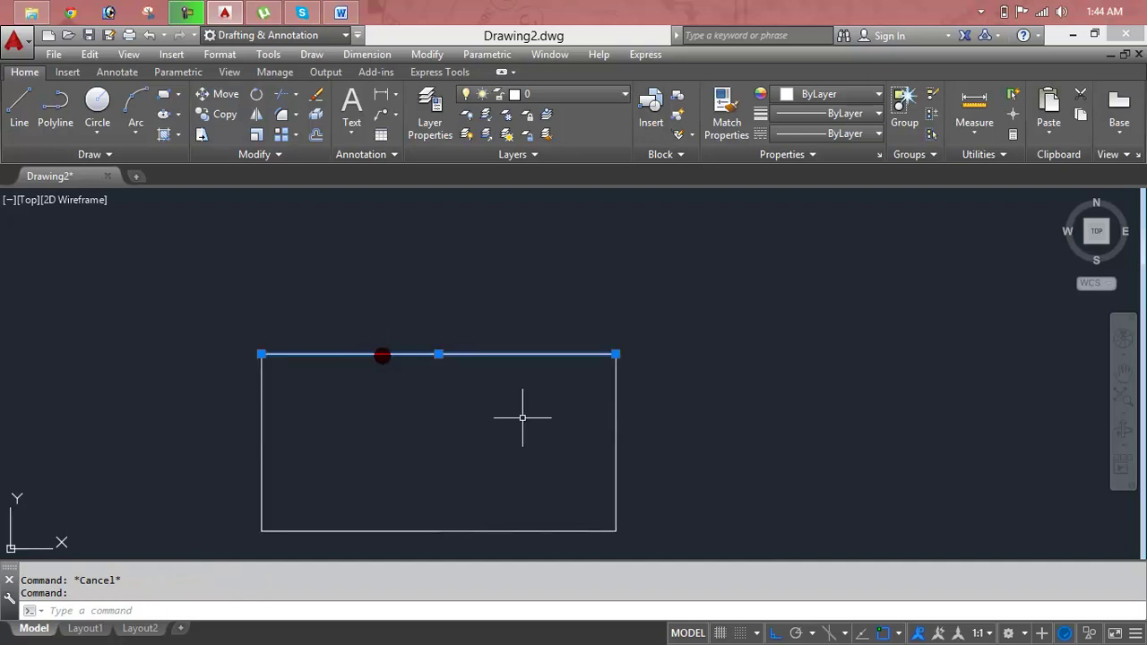
{"action": "left_click", "coordinate": [622, 480]}
{"action": "left_click", "coordinate": [607, 487]}
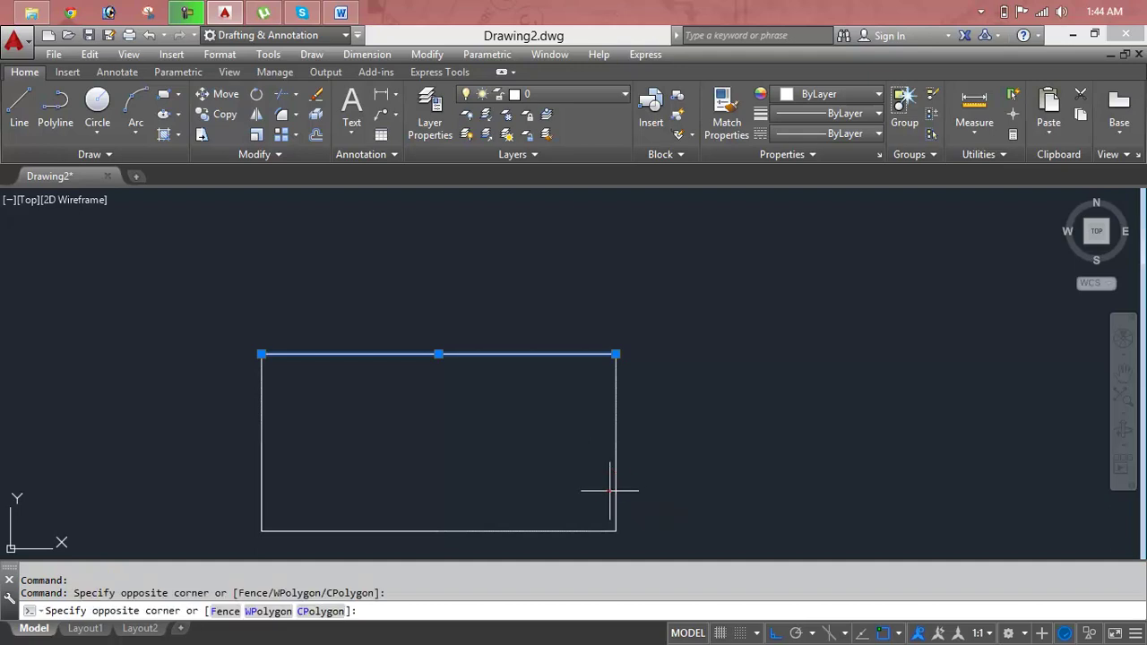
{"action": "left_click", "coordinate": [615, 479]}
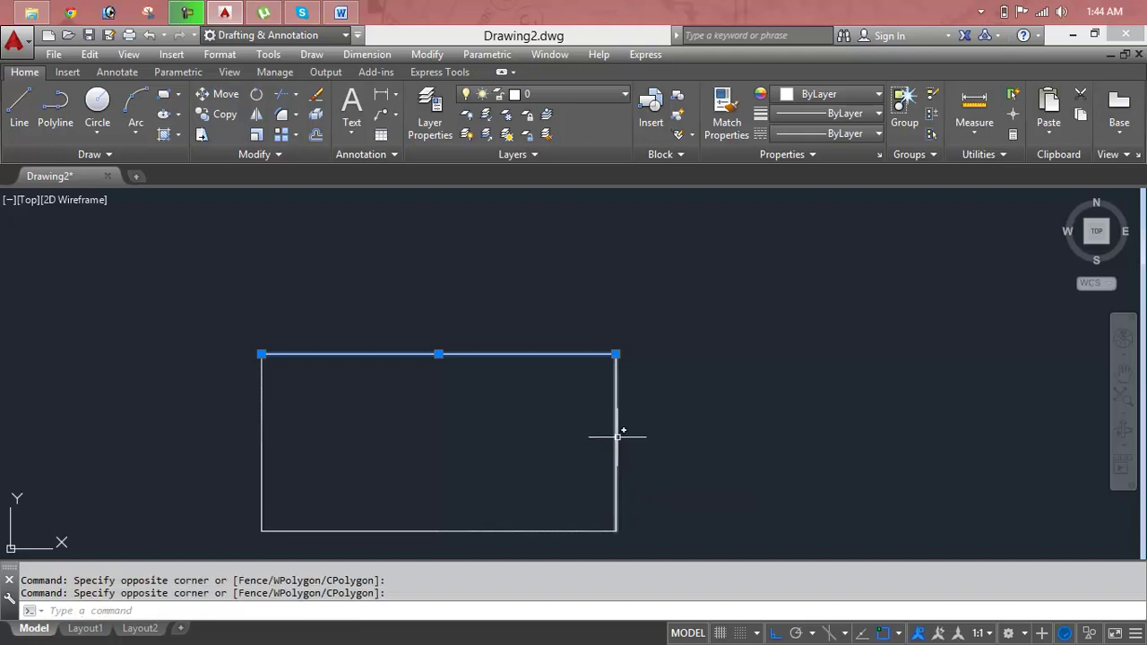
{"action": "left_click", "coordinate": [616, 437]}
{"action": "left_click", "coordinate": [531, 529]}
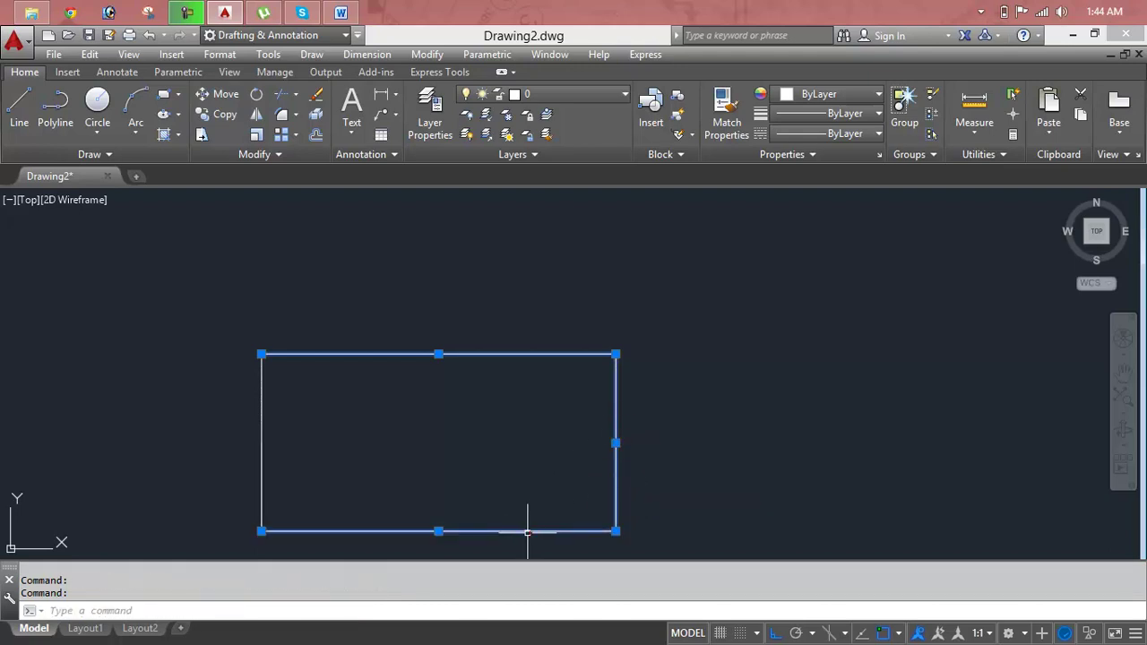
{"action": "left_click", "coordinate": [263, 427]}
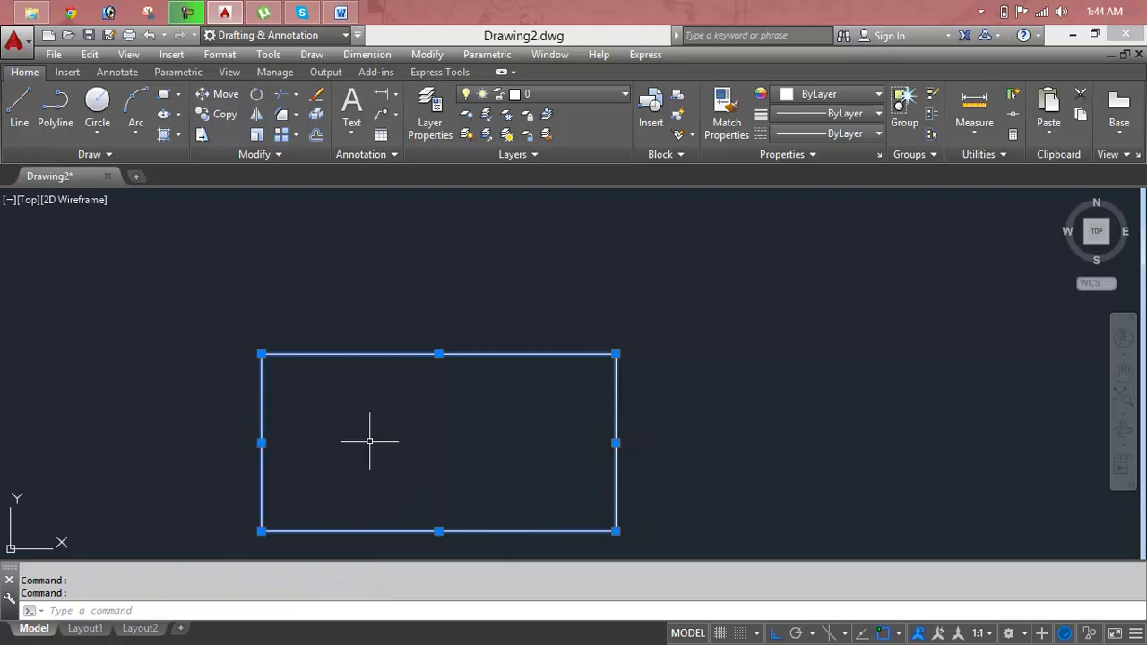
{"action": "key", "text": "Escape"}
{"action": "key", "text": "Escape"}
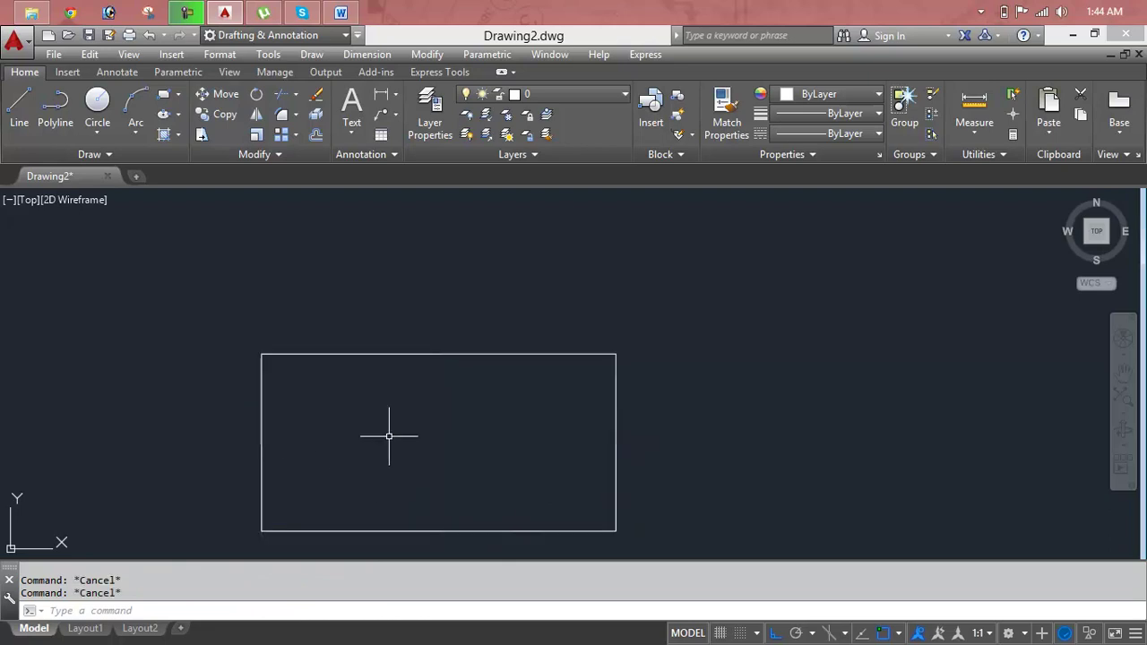
Step: Break gaps into the rectangle's top and right edges
{"action": "type", "text": "BE"}
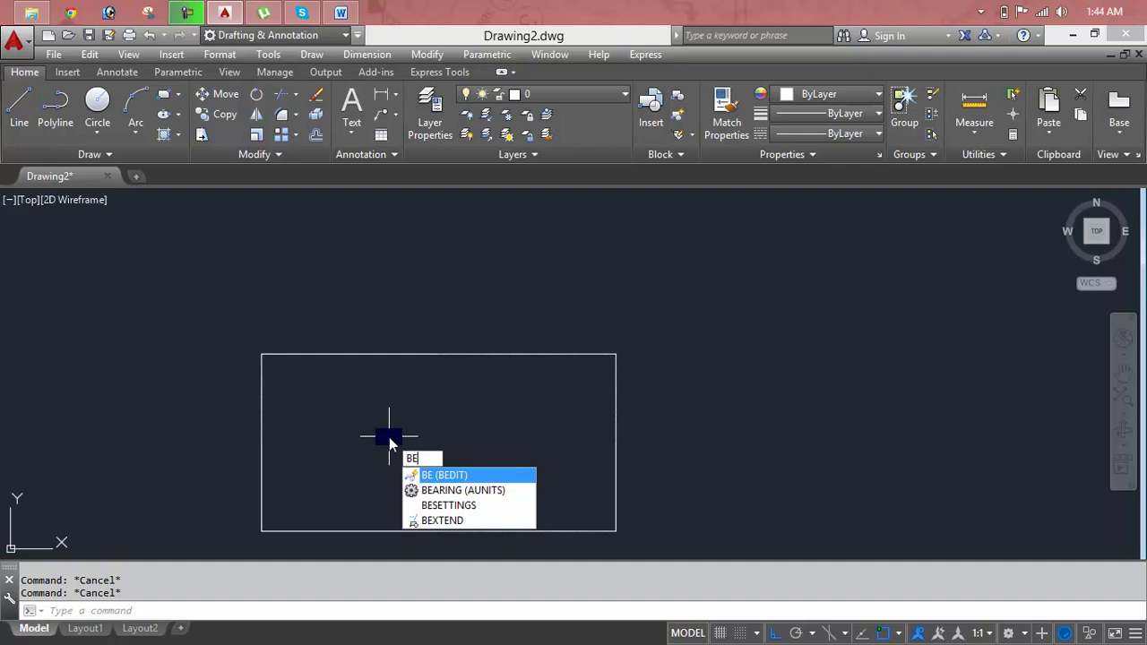
{"action": "type", "text": "R"}
{"action": "key", "text": "Return"}
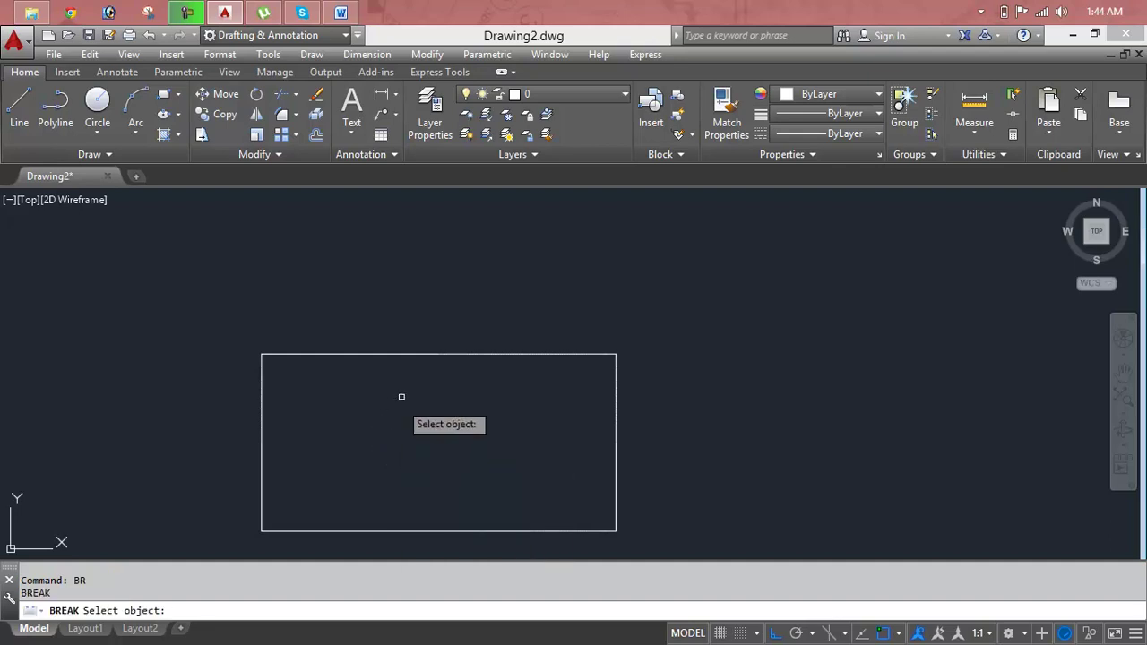
{"action": "left_click", "coordinate": [368, 357]}
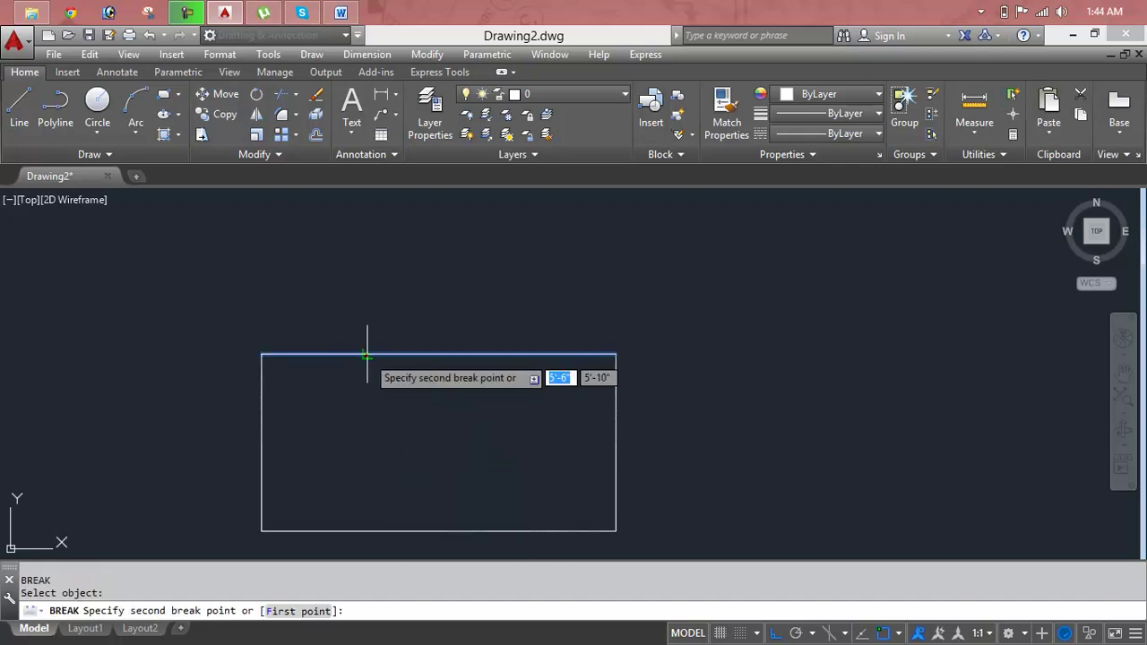
{"action": "left_click", "coordinate": [515, 354]}
{"action": "key", "text": "Return"}
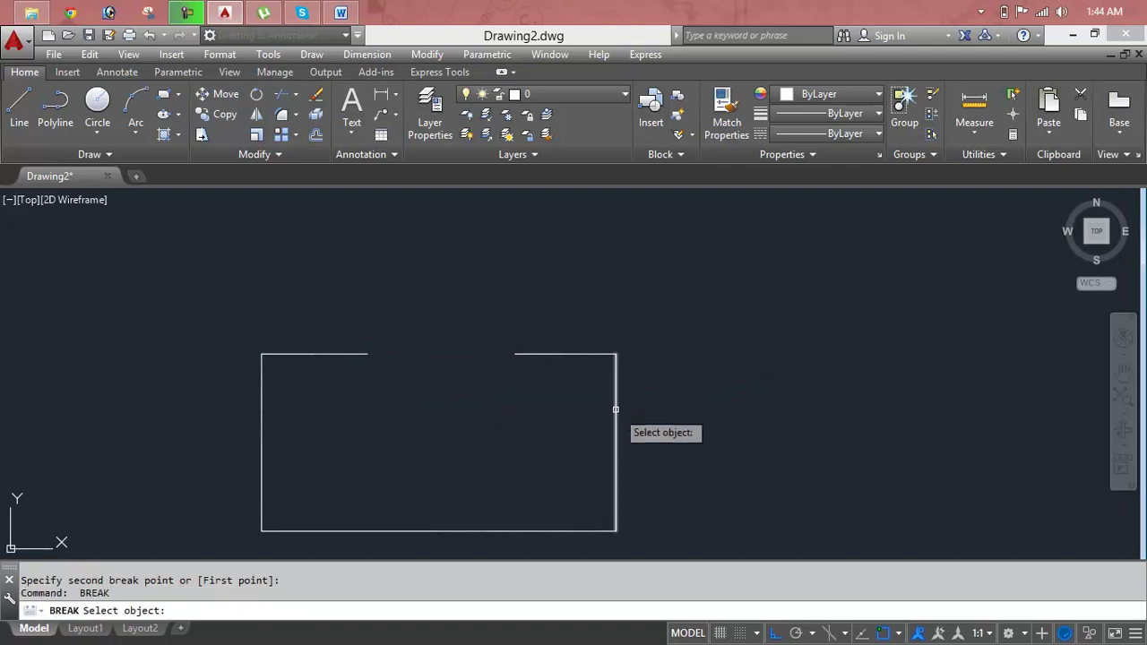
{"action": "left_click", "coordinate": [617, 410]}
{"action": "left_click", "coordinate": [617, 475]}
Step: Break gaps into the rectangle's bottom and left edges
{"action": "key", "text": "Return"}
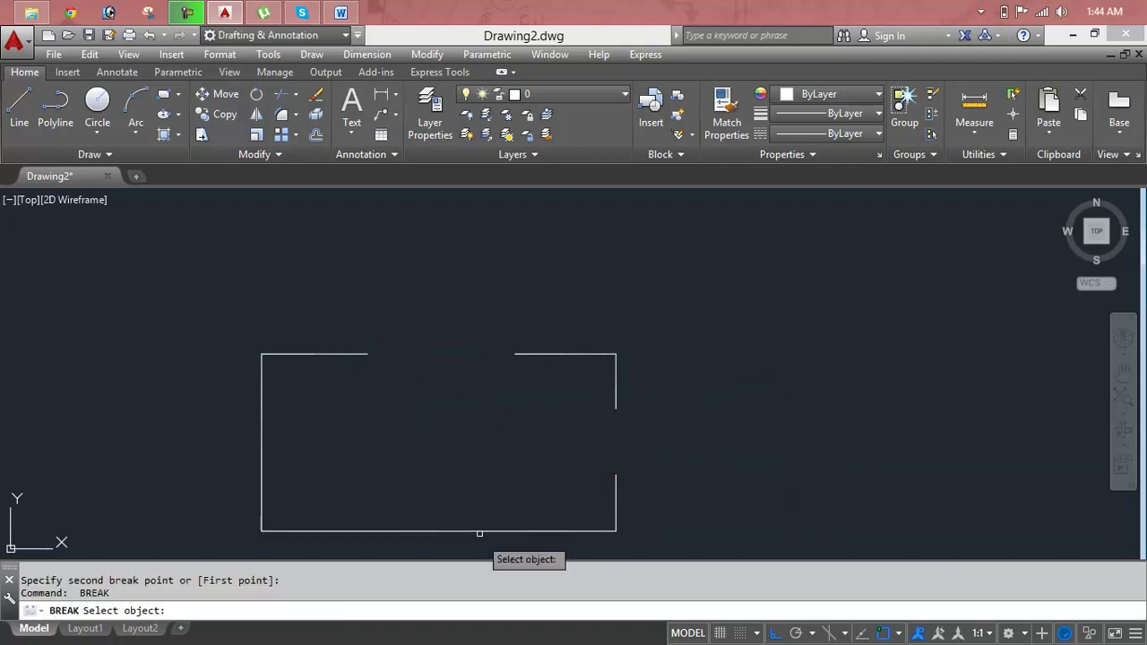
{"action": "left_click", "coordinate": [481, 530]}
{"action": "left_click", "coordinate": [351, 531]}
{"action": "key", "text": "Return"}
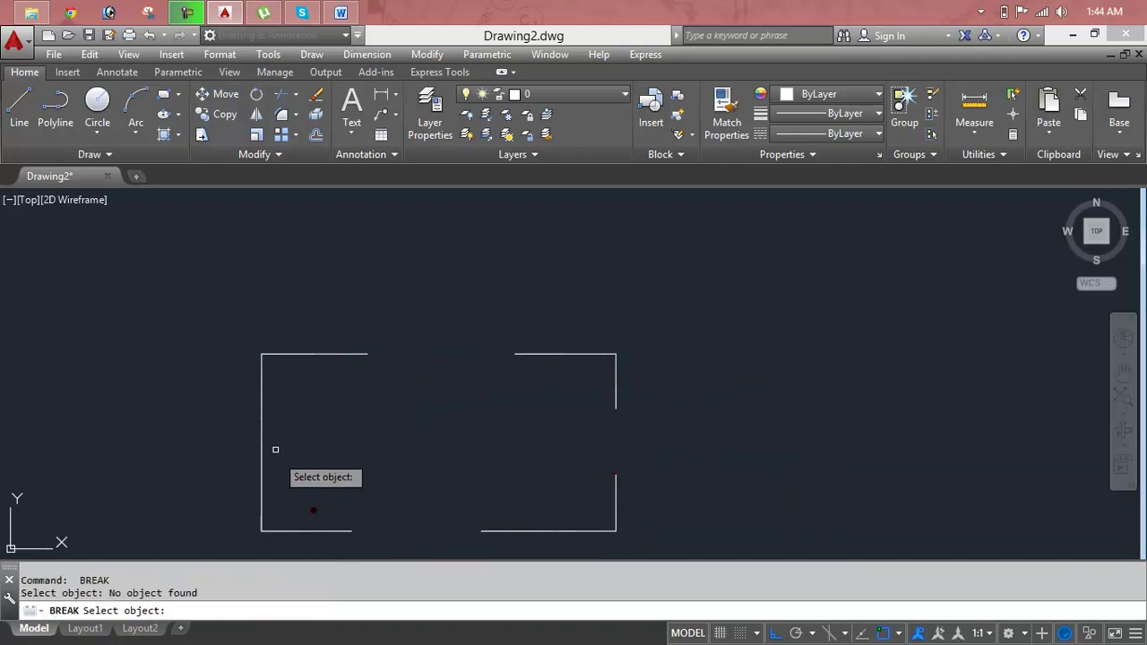
{"action": "left_click", "coordinate": [261, 409]}
{"action": "left_click", "coordinate": [260, 484]}
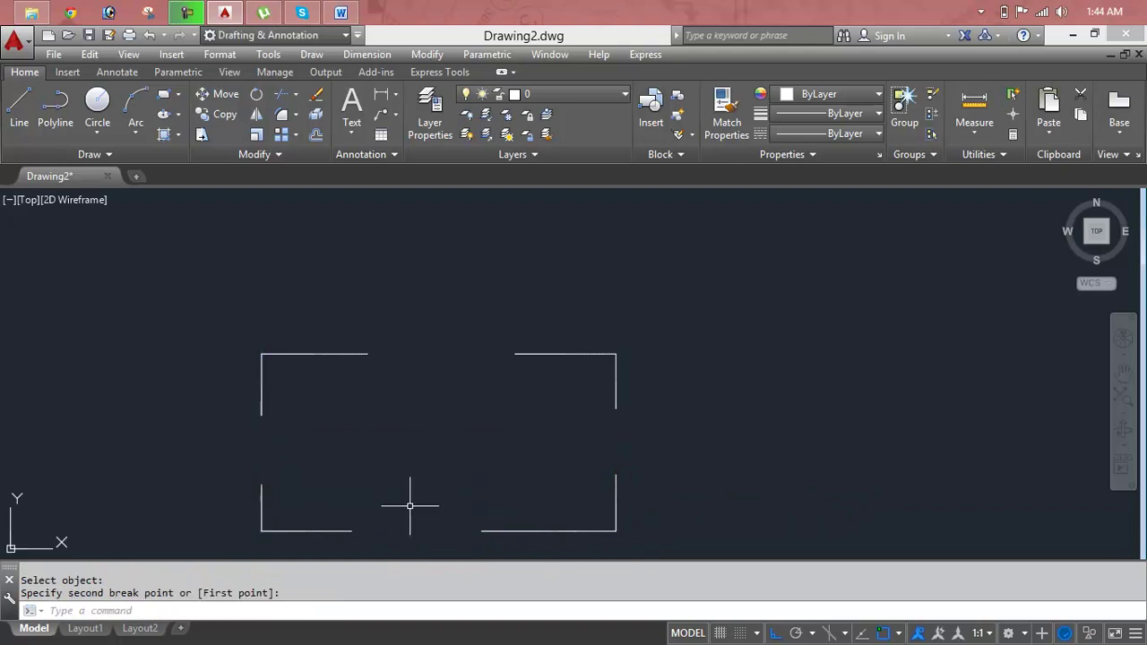
{"action": "key", "text": "Escape"}
{"action": "key", "text": "Escape"}
Step: Rejoin the two pieces of the rectangle's top edge into one line
{"action": "type", "text": "j"}
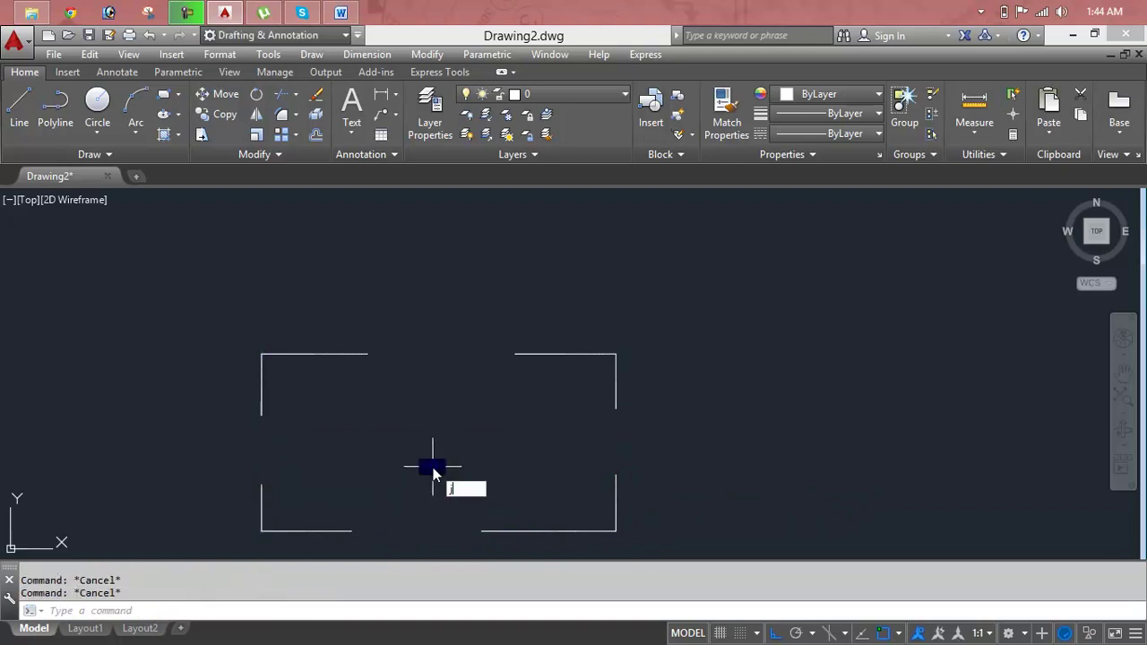
{"action": "key", "text": "Return"}
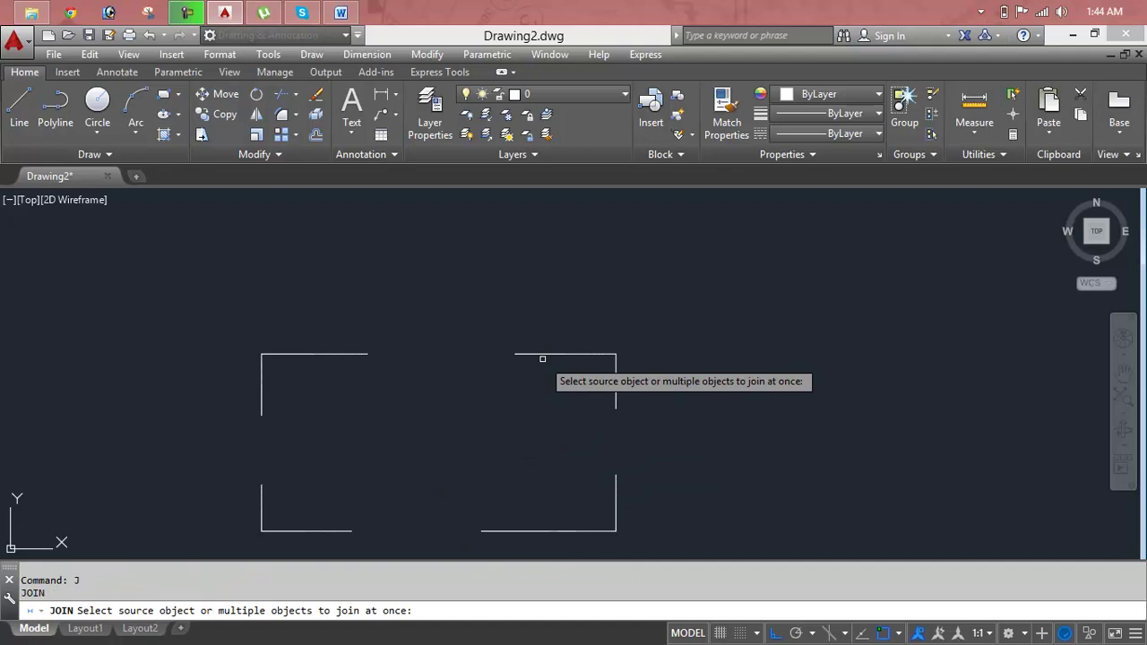
{"action": "left_click", "coordinate": [537, 302]}
{"action": "left_click", "coordinate": [525, 402]}
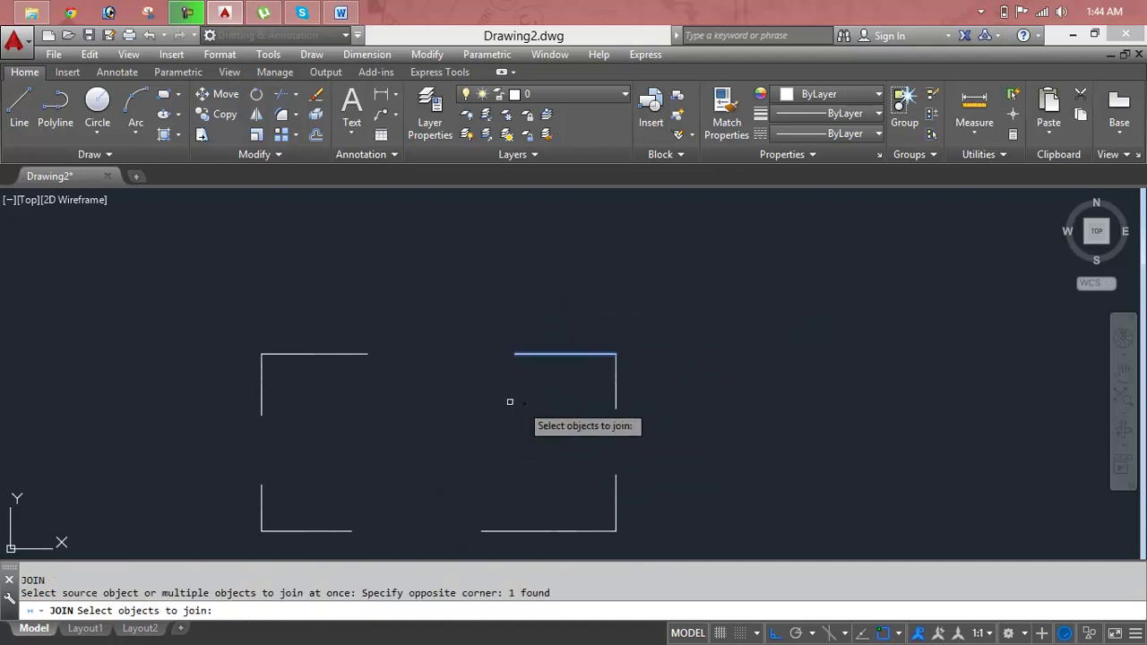
{"action": "left_click", "coordinate": [366, 315]}
{"action": "left_click", "coordinate": [333, 392]}
{"action": "key", "text": "Return"}
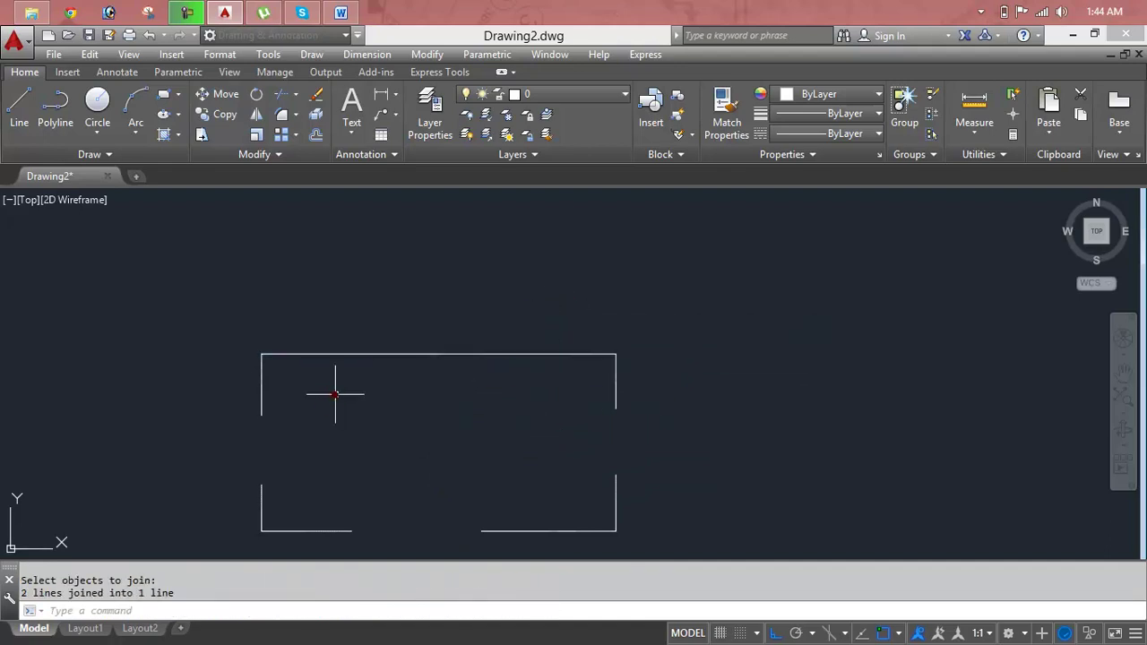
Step: Rejoin the two pieces of the left side into one line
{"action": "key", "text": "Return"}
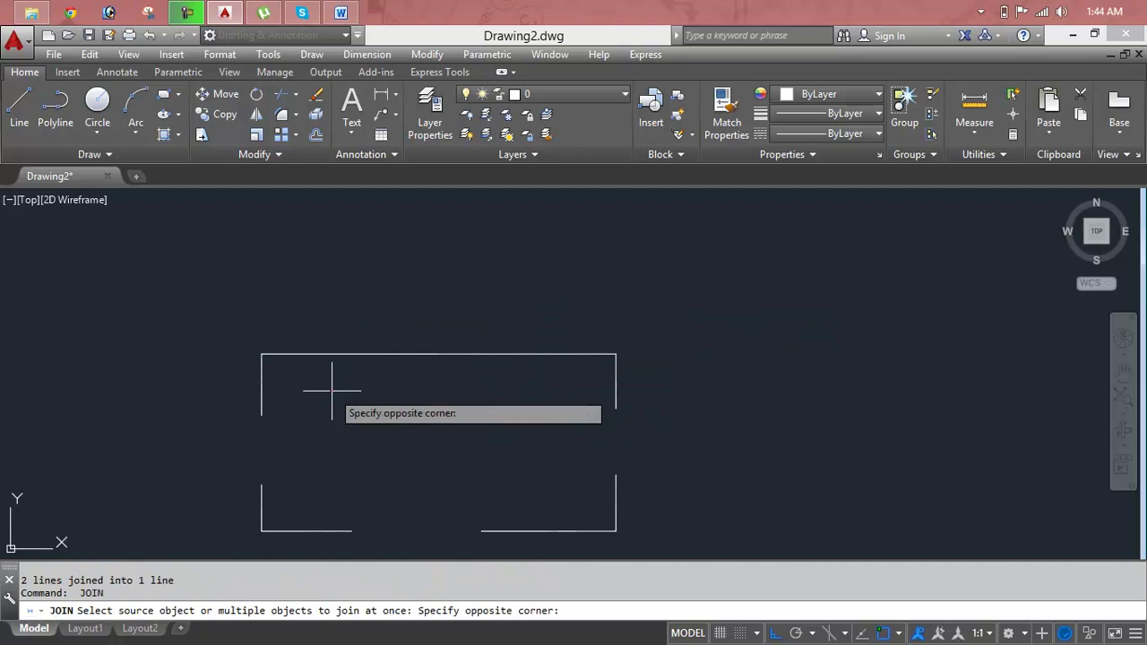
{"action": "left_click", "coordinate": [328, 389]}
{"action": "left_click", "coordinate": [223, 404]}
{"action": "left_click", "coordinate": [310, 495]}
{"action": "left_click", "coordinate": [213, 499]}
{"action": "key", "text": "Return"}
{"action": "key", "text": "Return"}
Step: Rejoin the two pieces of the bottom edge into one line
{"action": "left_click", "coordinate": [325, 488]}
{"action": "left_click", "coordinate": [327, 529]}
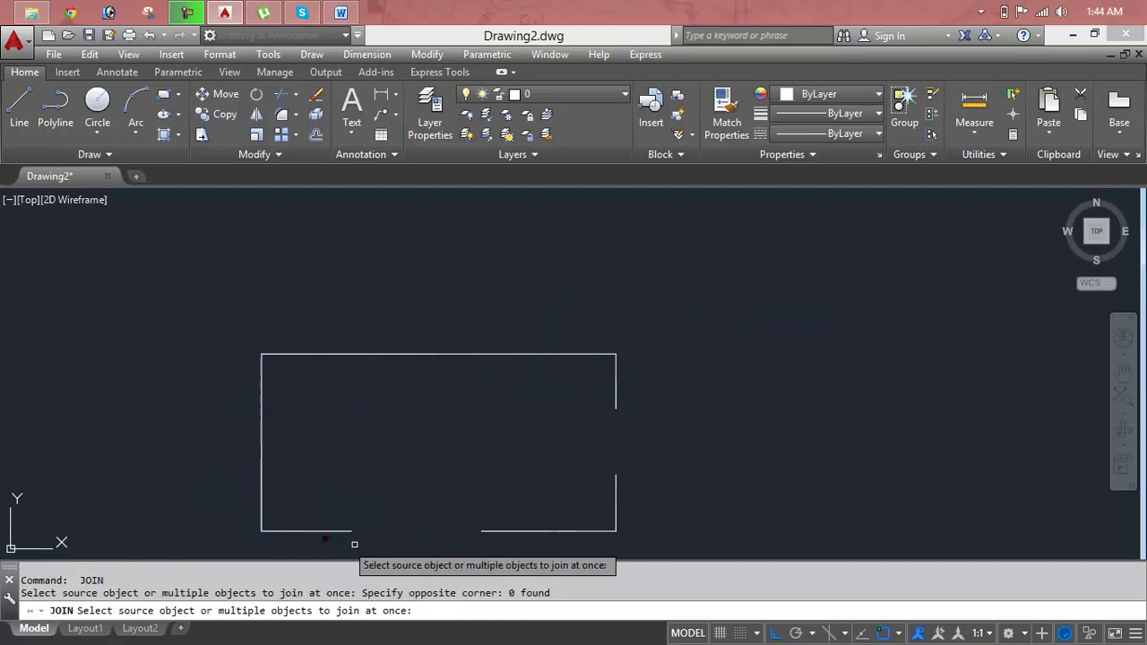
{"action": "left_click", "coordinate": [347, 495]}
{"action": "left_click", "coordinate": [316, 544]}
{"action": "left_click", "coordinate": [487, 494]}
{"action": "left_click", "coordinate": [513, 538]}
{"action": "left_click", "coordinate": [539, 488]}
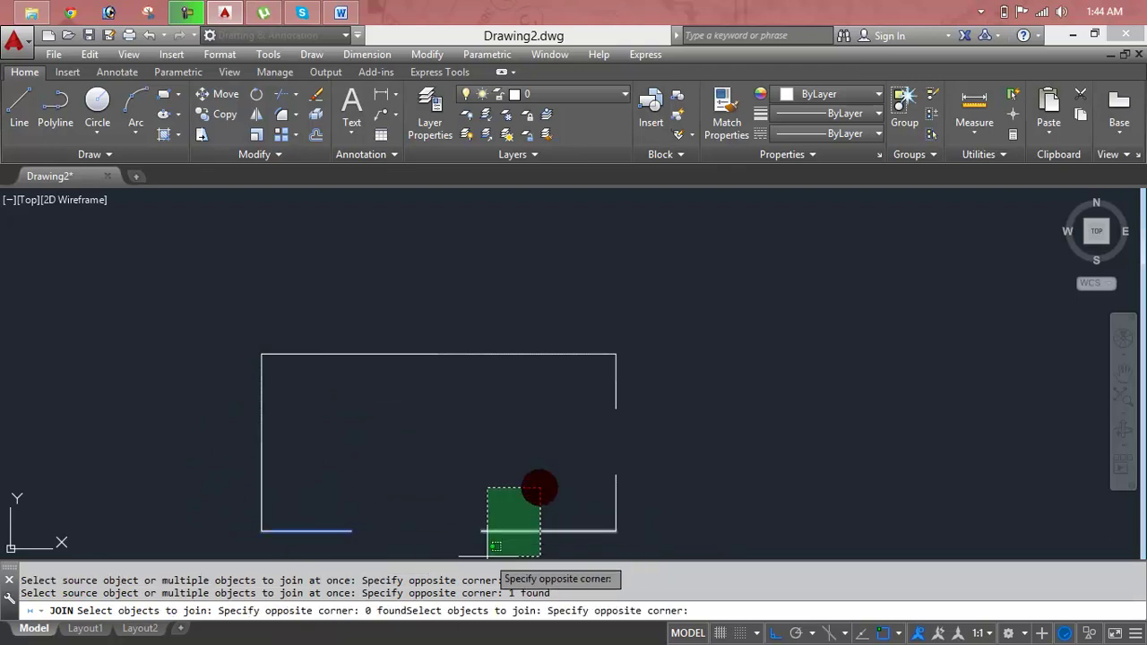
{"action": "left_click", "coordinate": [487, 556]}
{"action": "key", "text": "Return"}
{"action": "key", "text": "Return"}
Step: Rejoin the upper and lower pieces of the right side into one line
{"action": "left_click", "coordinate": [574, 394]}
{"action": "left_click", "coordinate": [685, 389]}
{"action": "left_click", "coordinate": [725, 375]}
{"action": "left_click", "coordinate": [597, 418]}
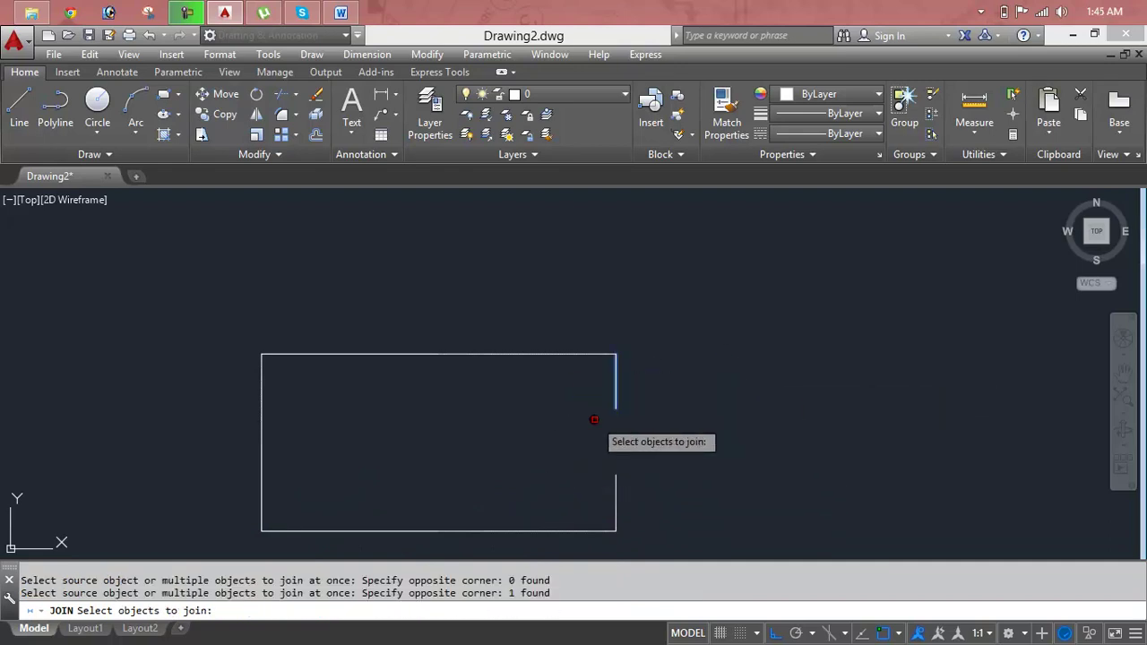
{"action": "key", "text": "Return"}
{"action": "left_click", "coordinate": [577, 507]}
{"action": "left_click", "coordinate": [533, 454]}
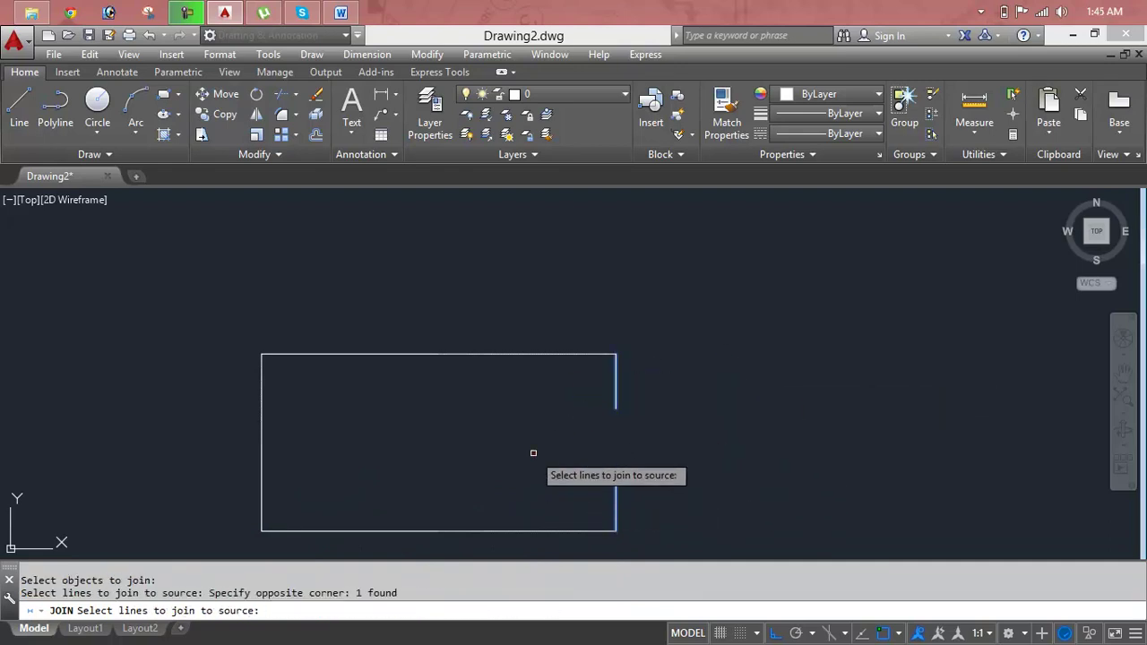
{"action": "key", "text": "Return"}
Step: Window-select the whole rectangle and delete it
{"action": "scroll", "coordinate": [654, 481], "scroll_direction": "down", "scroll_amount": 2}
{"action": "left_click", "coordinate": [686, 355]}
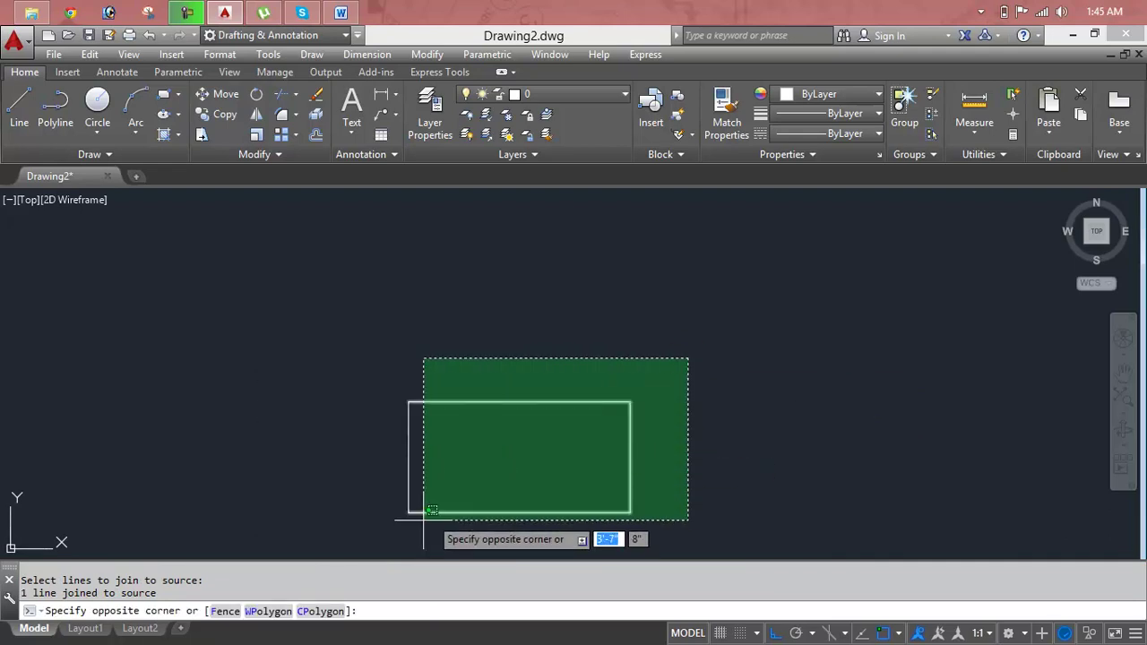
{"action": "left_click", "coordinate": [366, 540]}
{"action": "key", "text": "Delete"}
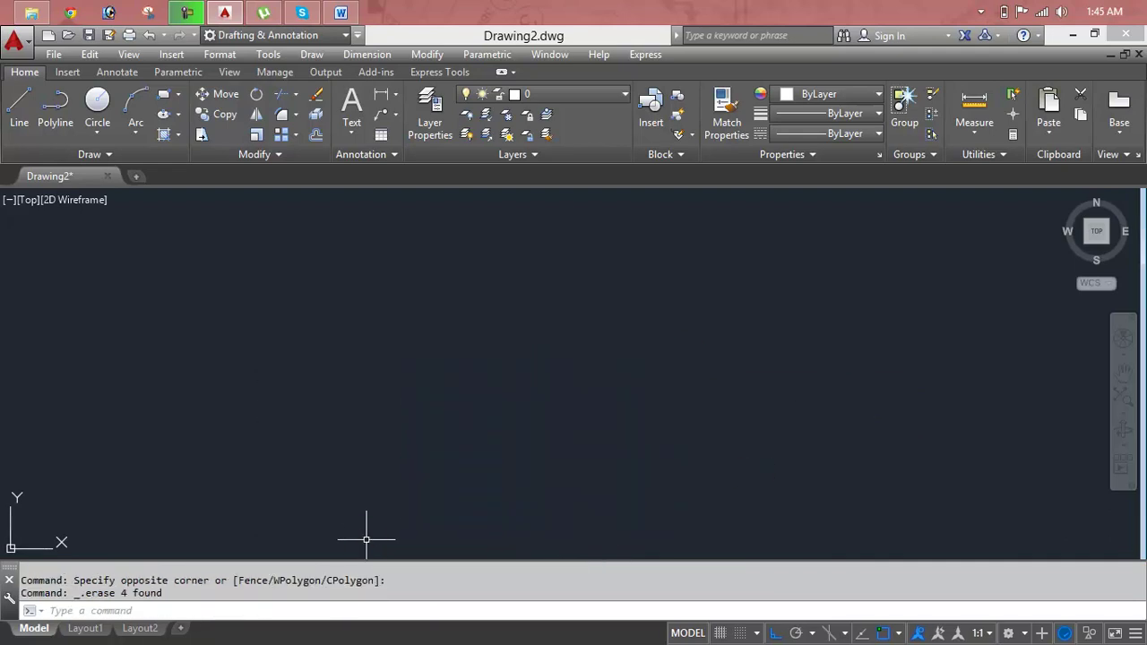
{"action": "key", "text": "Escape"}
{"action": "key", "text": "Escape"}
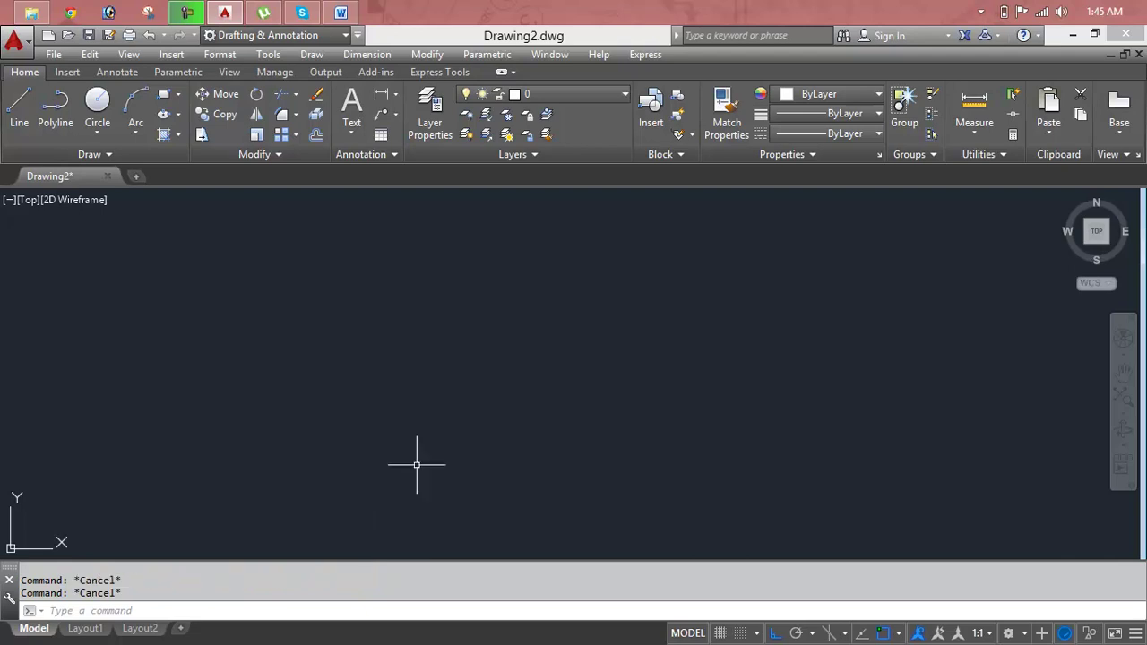